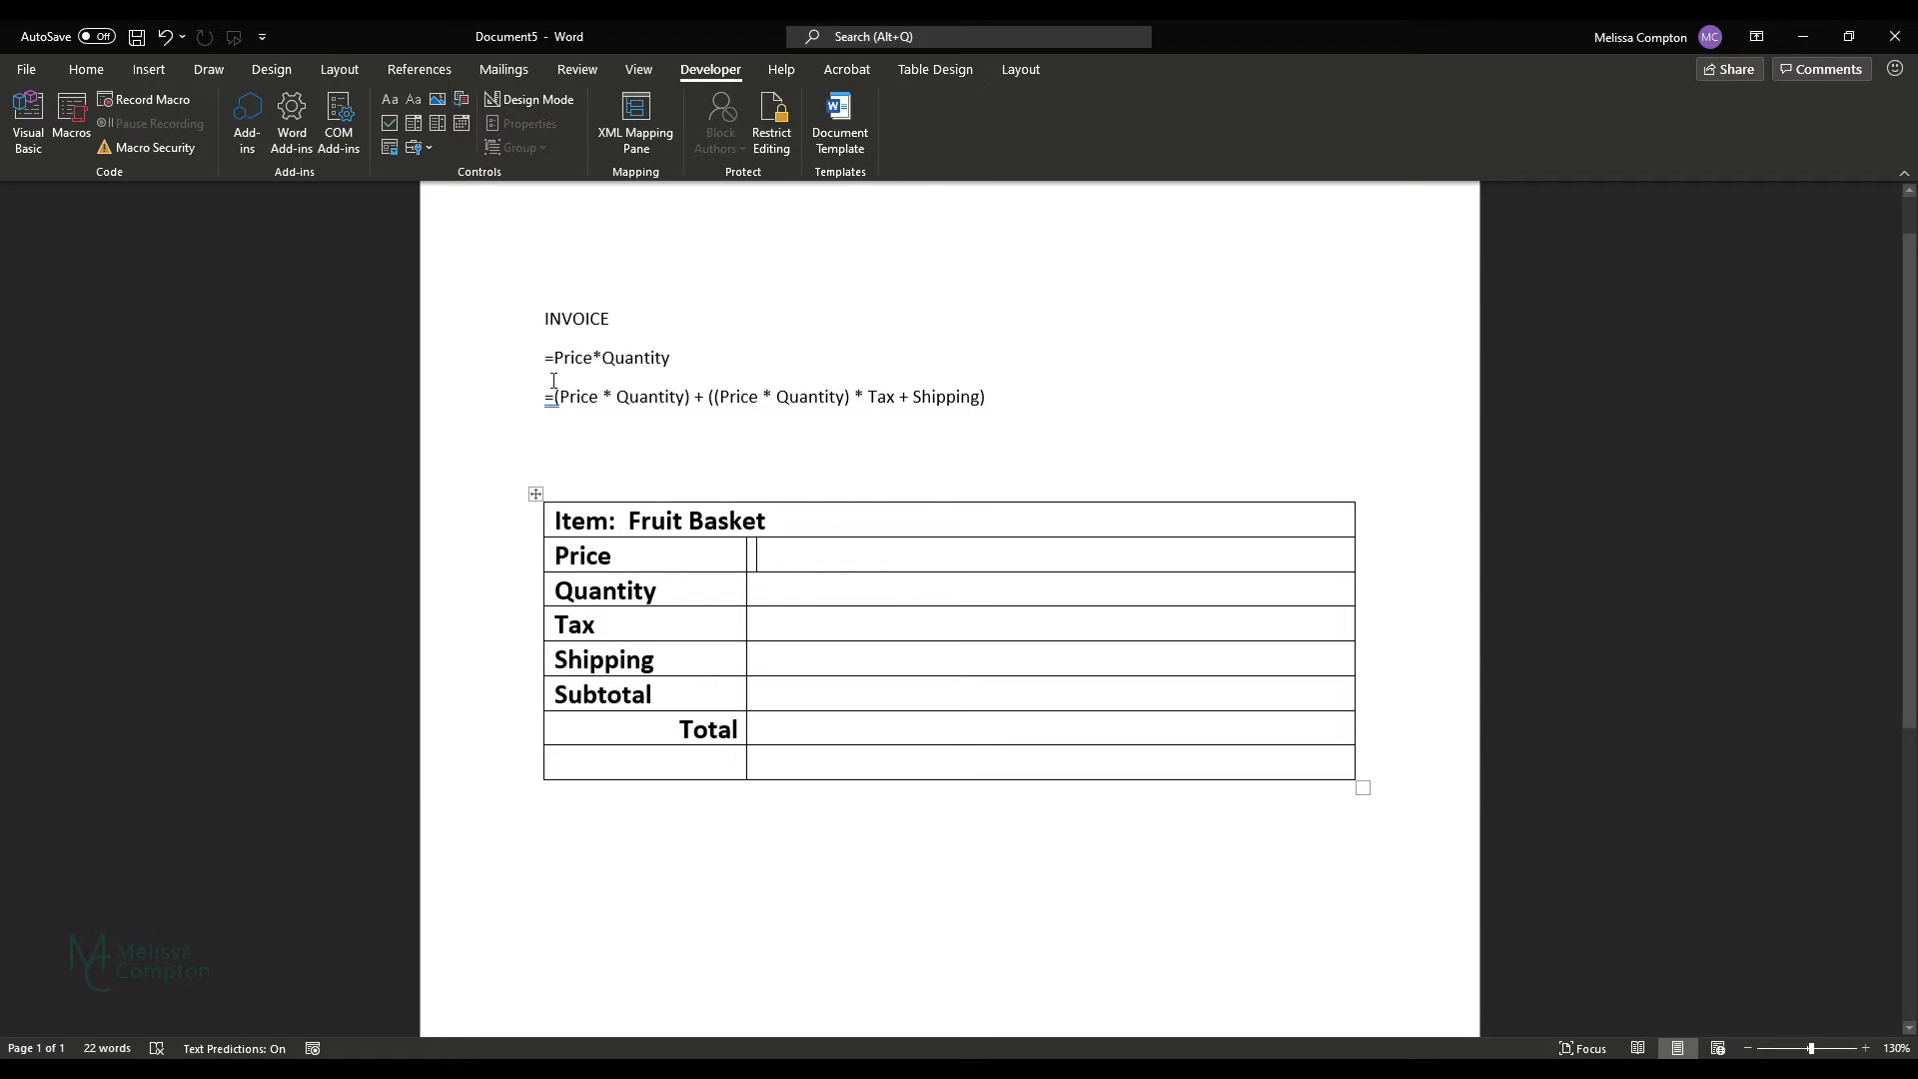
Insert a legacy text form field in the Price value cell
{"action": "left_click_drag", "start_coordinate": [543, 392], "coordinate": [550, 388]}
{"action": "left_click", "coordinate": [428, 149]}
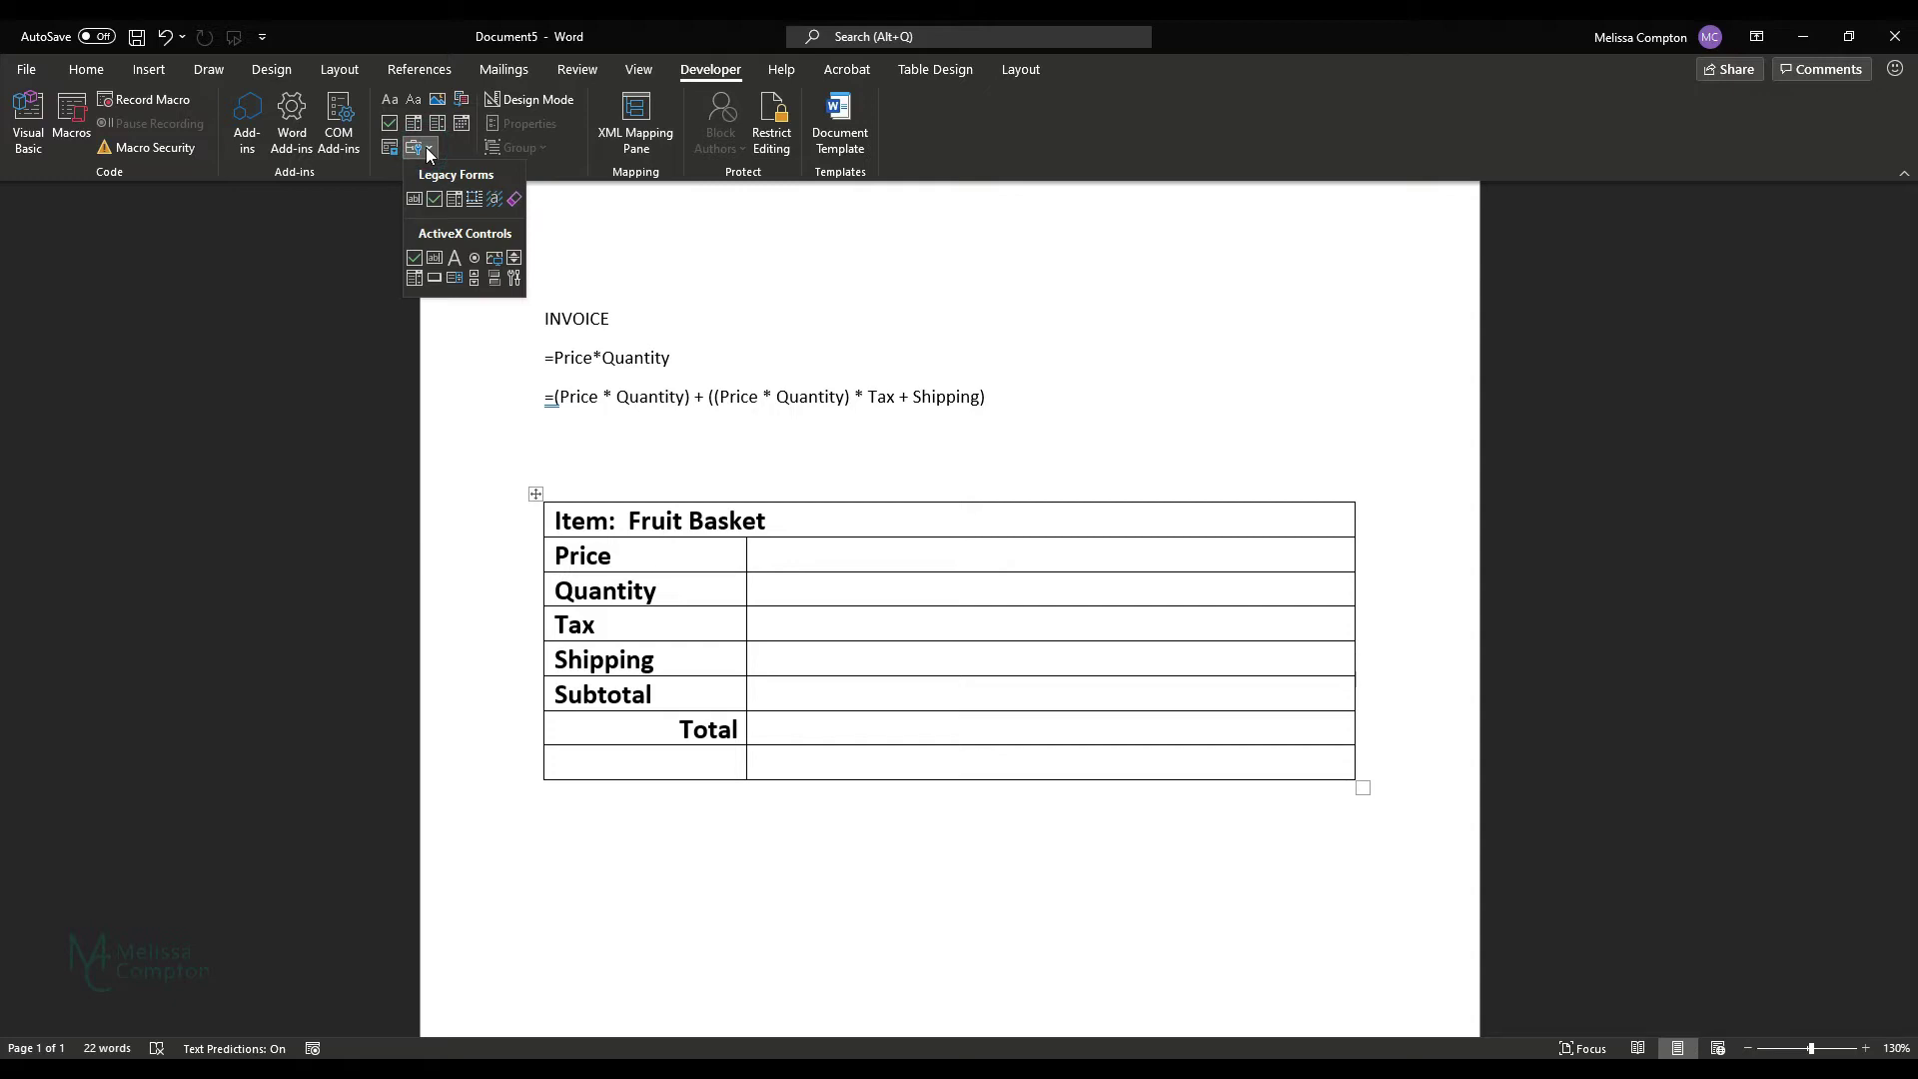
{"action": "left_click", "coordinate": [413, 200]}
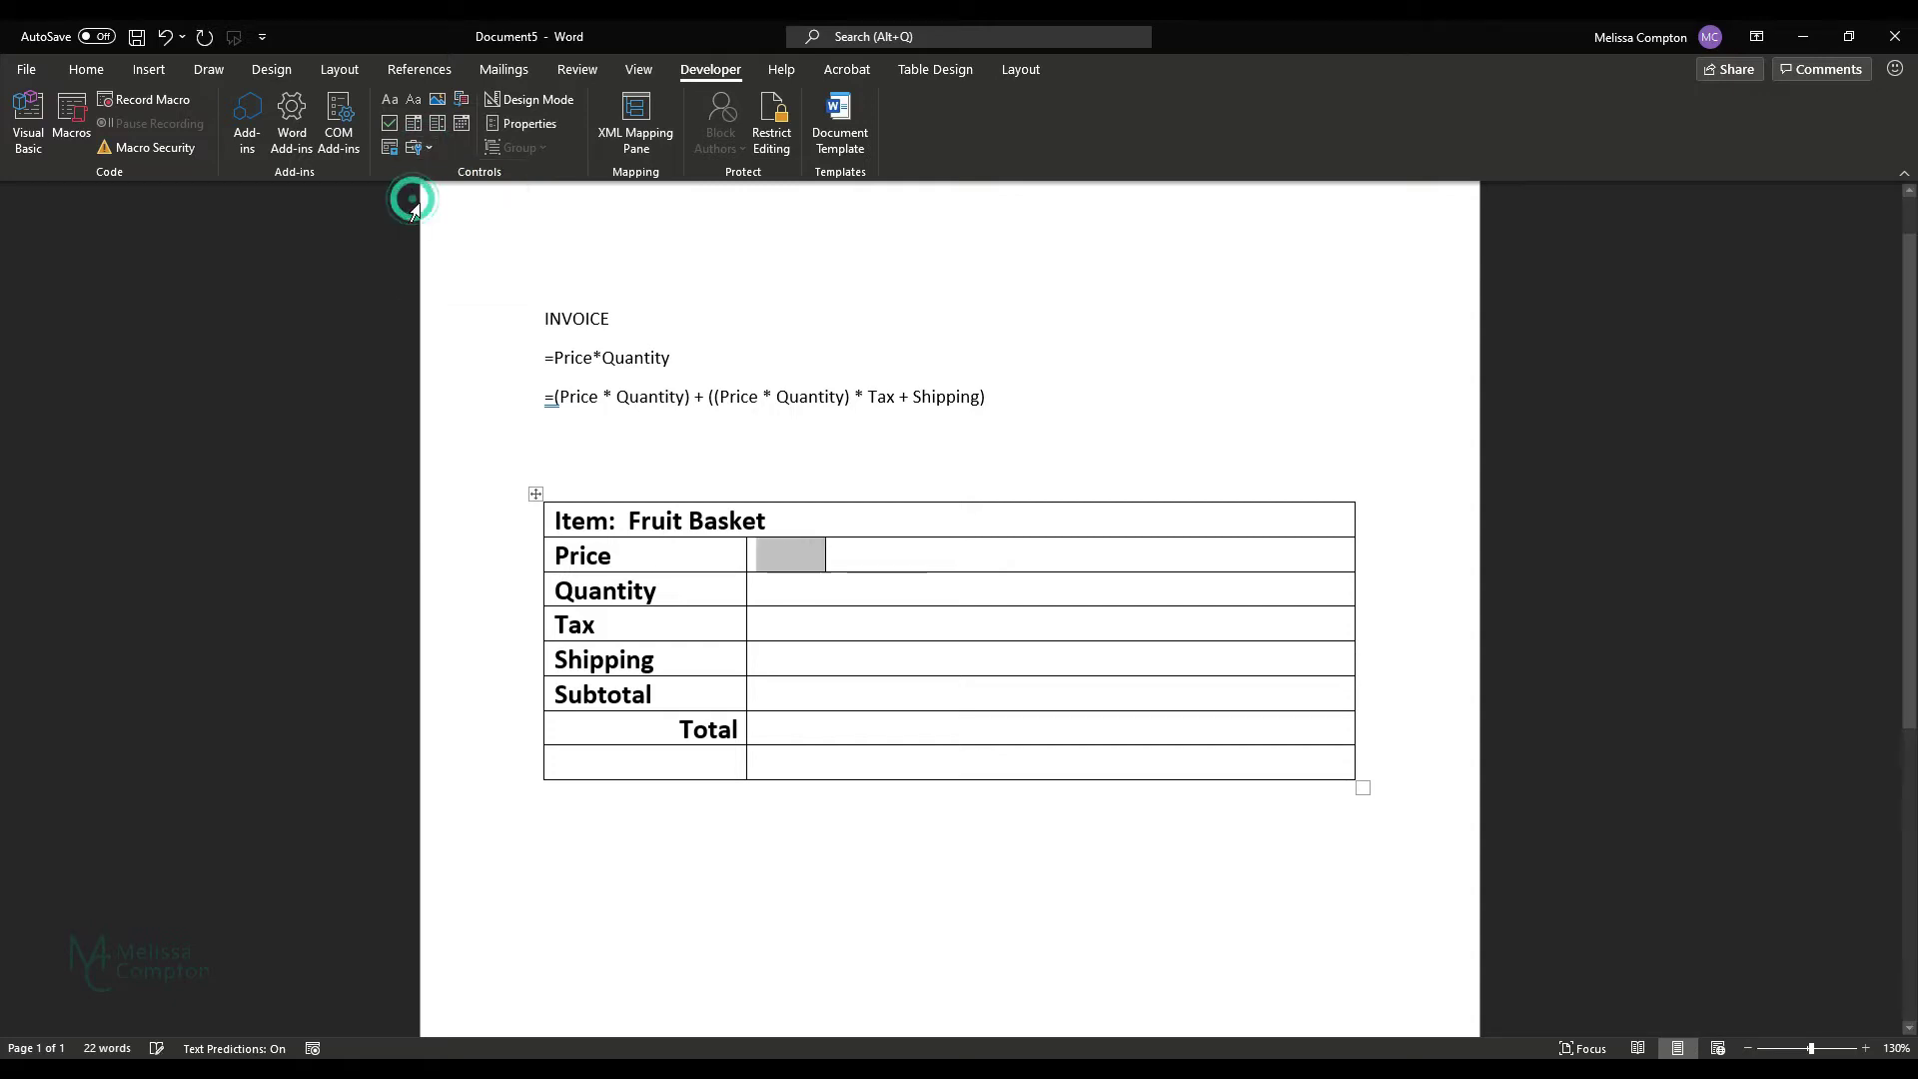
Copy the Price form field into the Quantity, Tax, Shipping, Subtotal and Total cells
{"action": "left_click", "coordinate": [792, 564]}
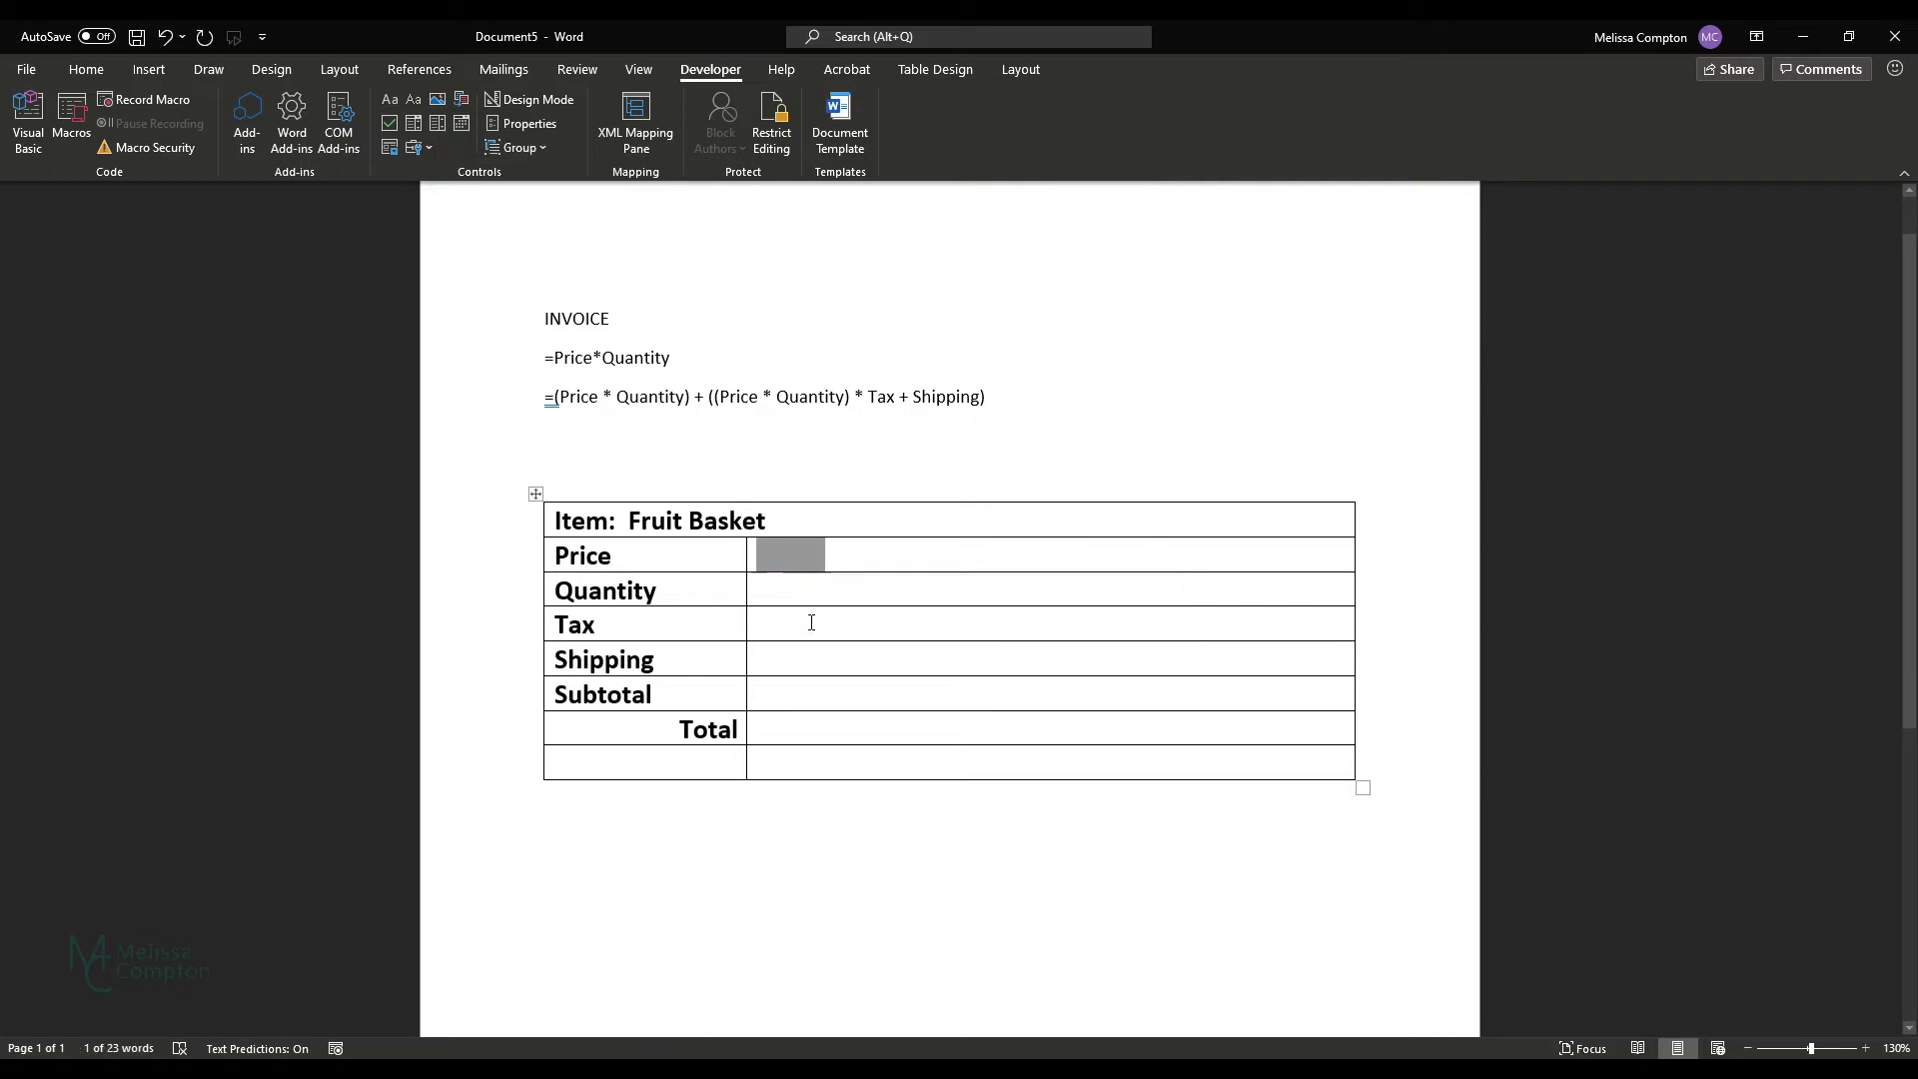
{"action": "left_click", "coordinate": [765, 593]}
{"action": "key", "text": "ctrl+v"}
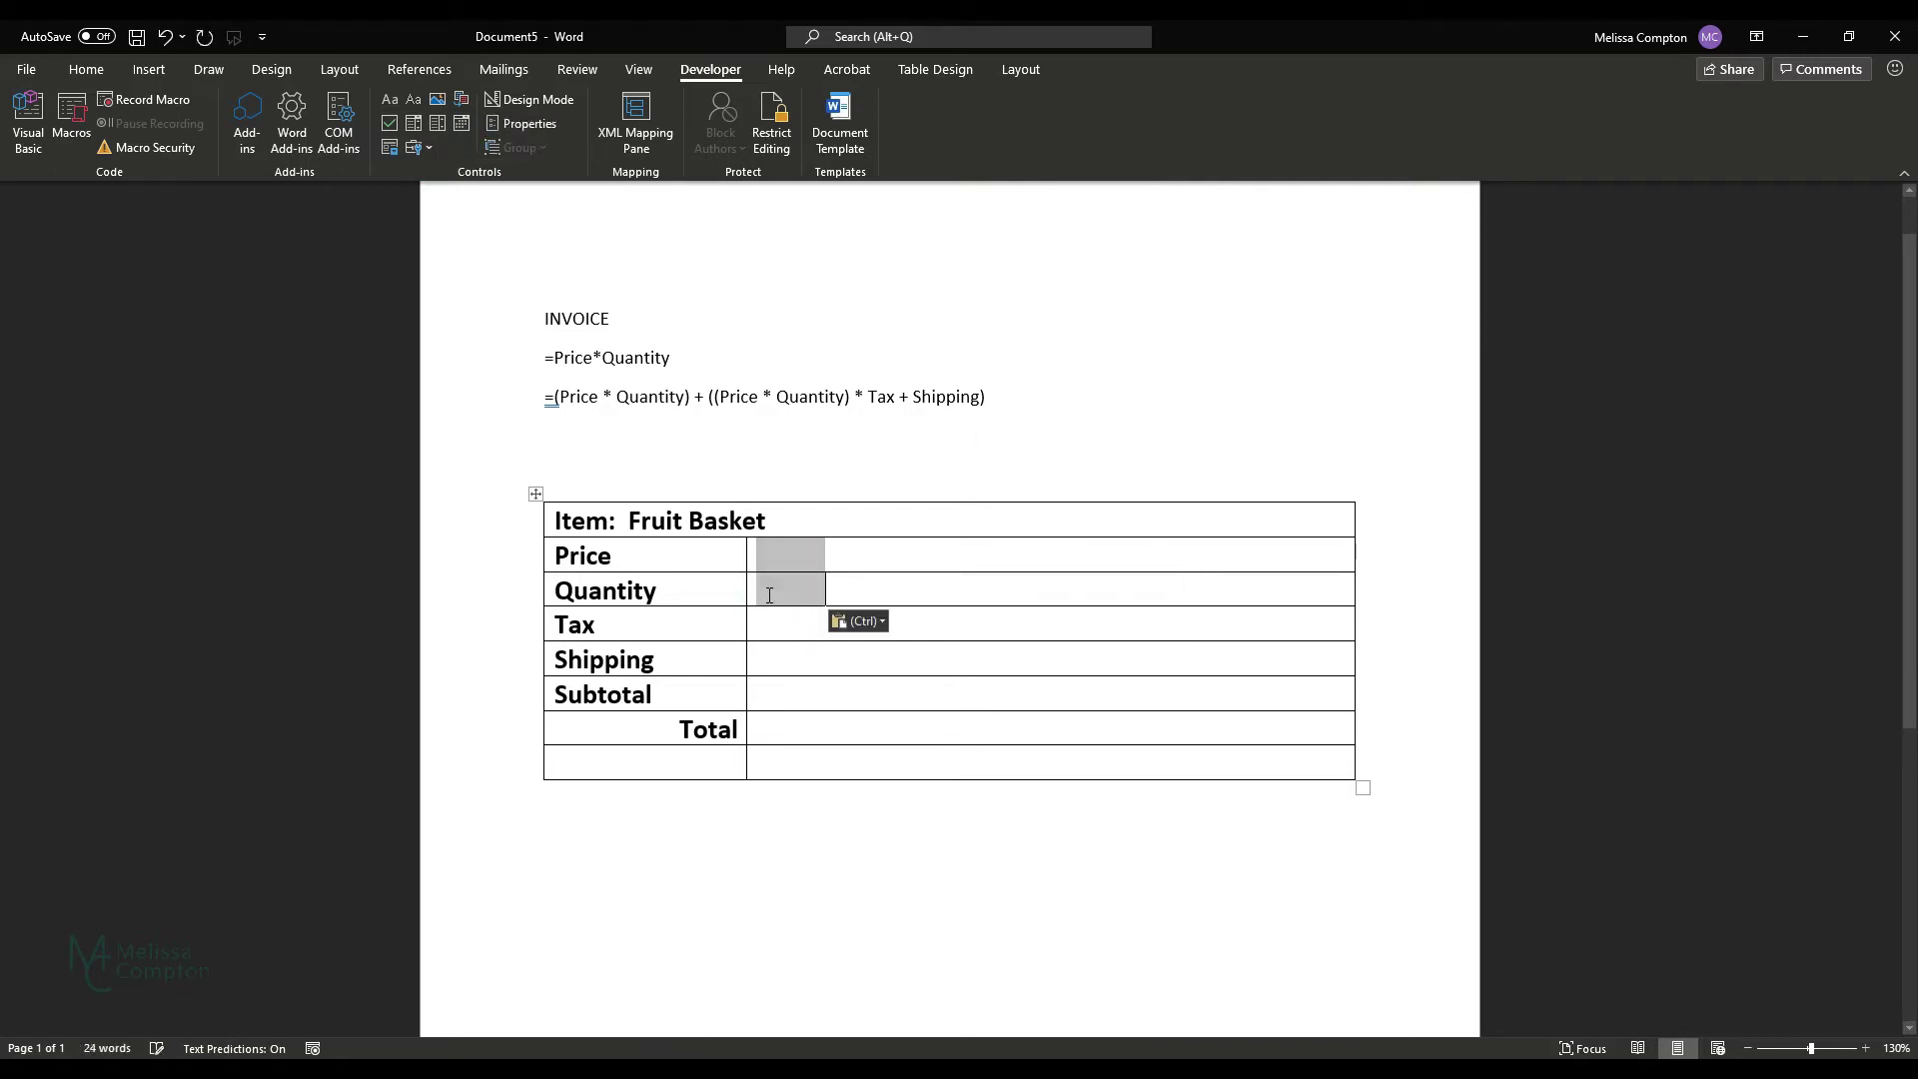
{"action": "left_click", "coordinate": [775, 627]}
{"action": "key", "text": "ctrl+v"}
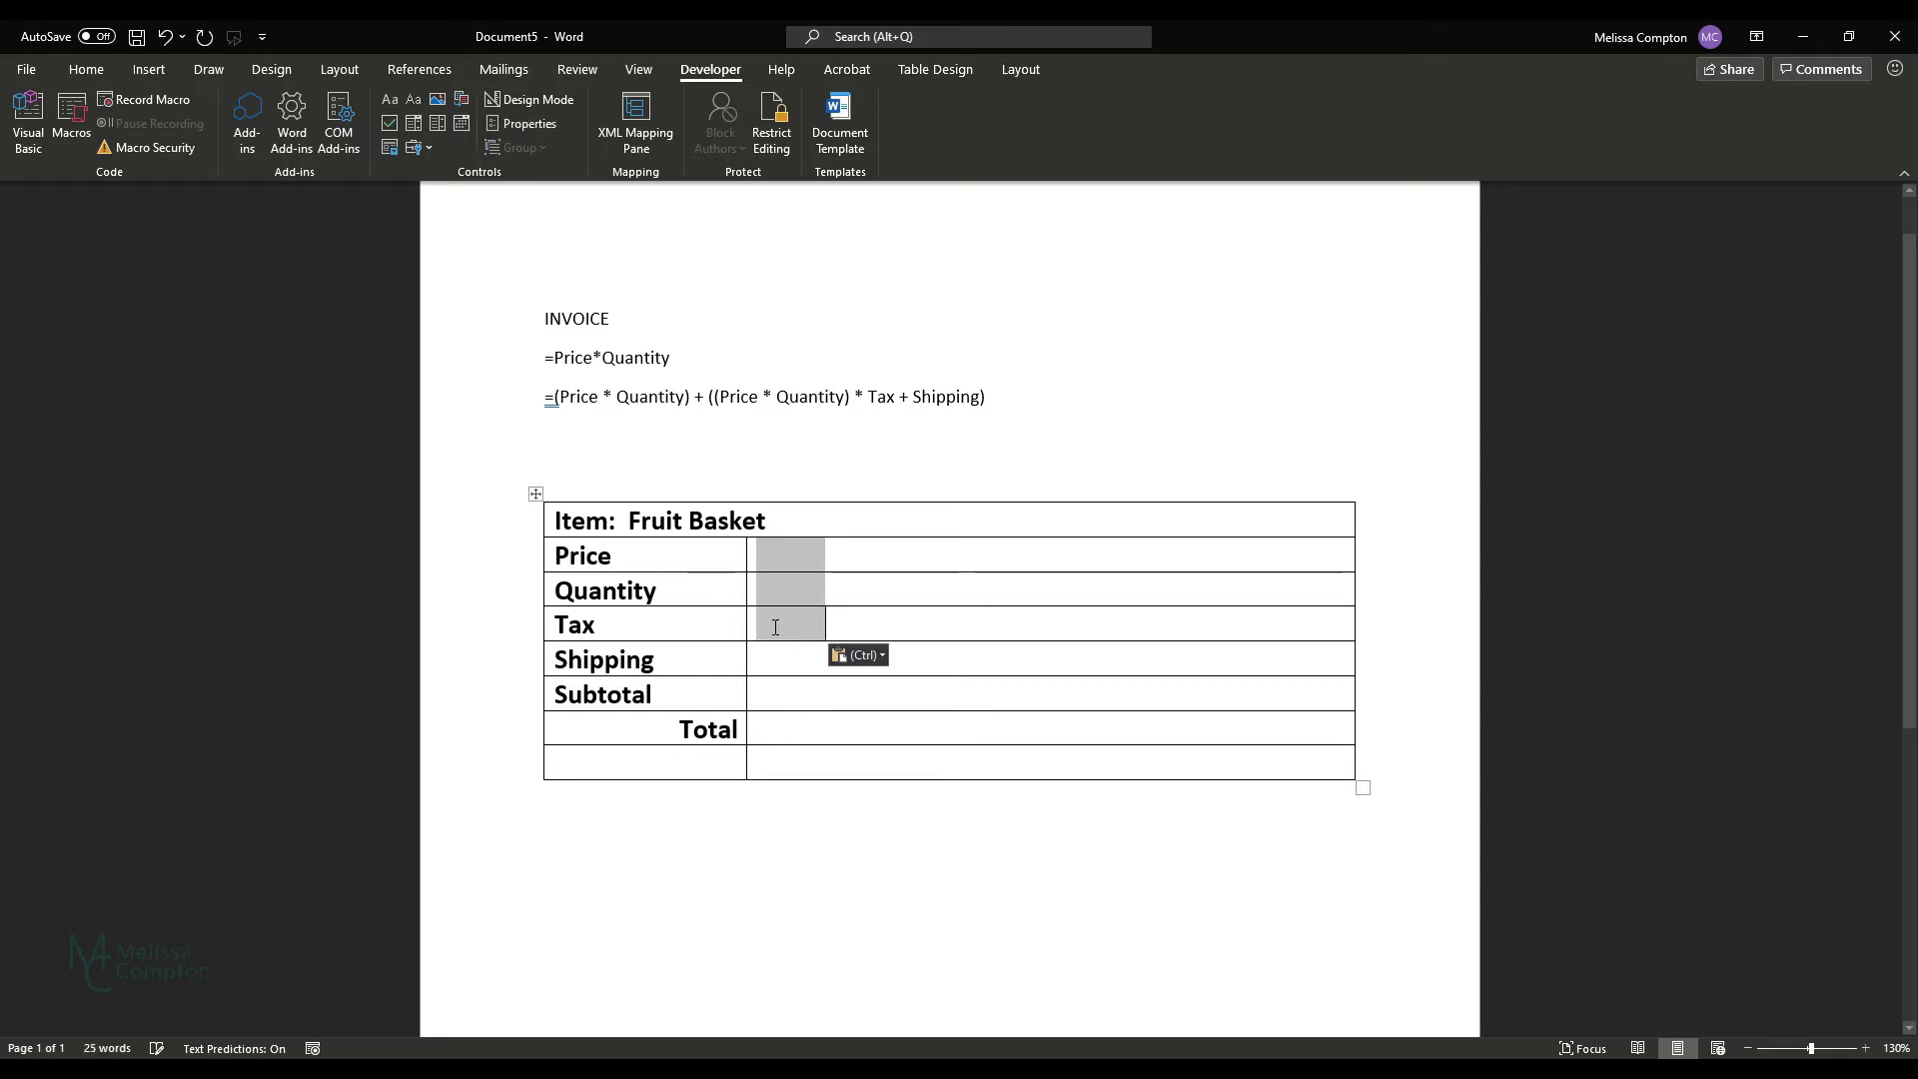
{"action": "left_click", "coordinate": [774, 657]}
{"action": "key", "text": "ctrl+v"}
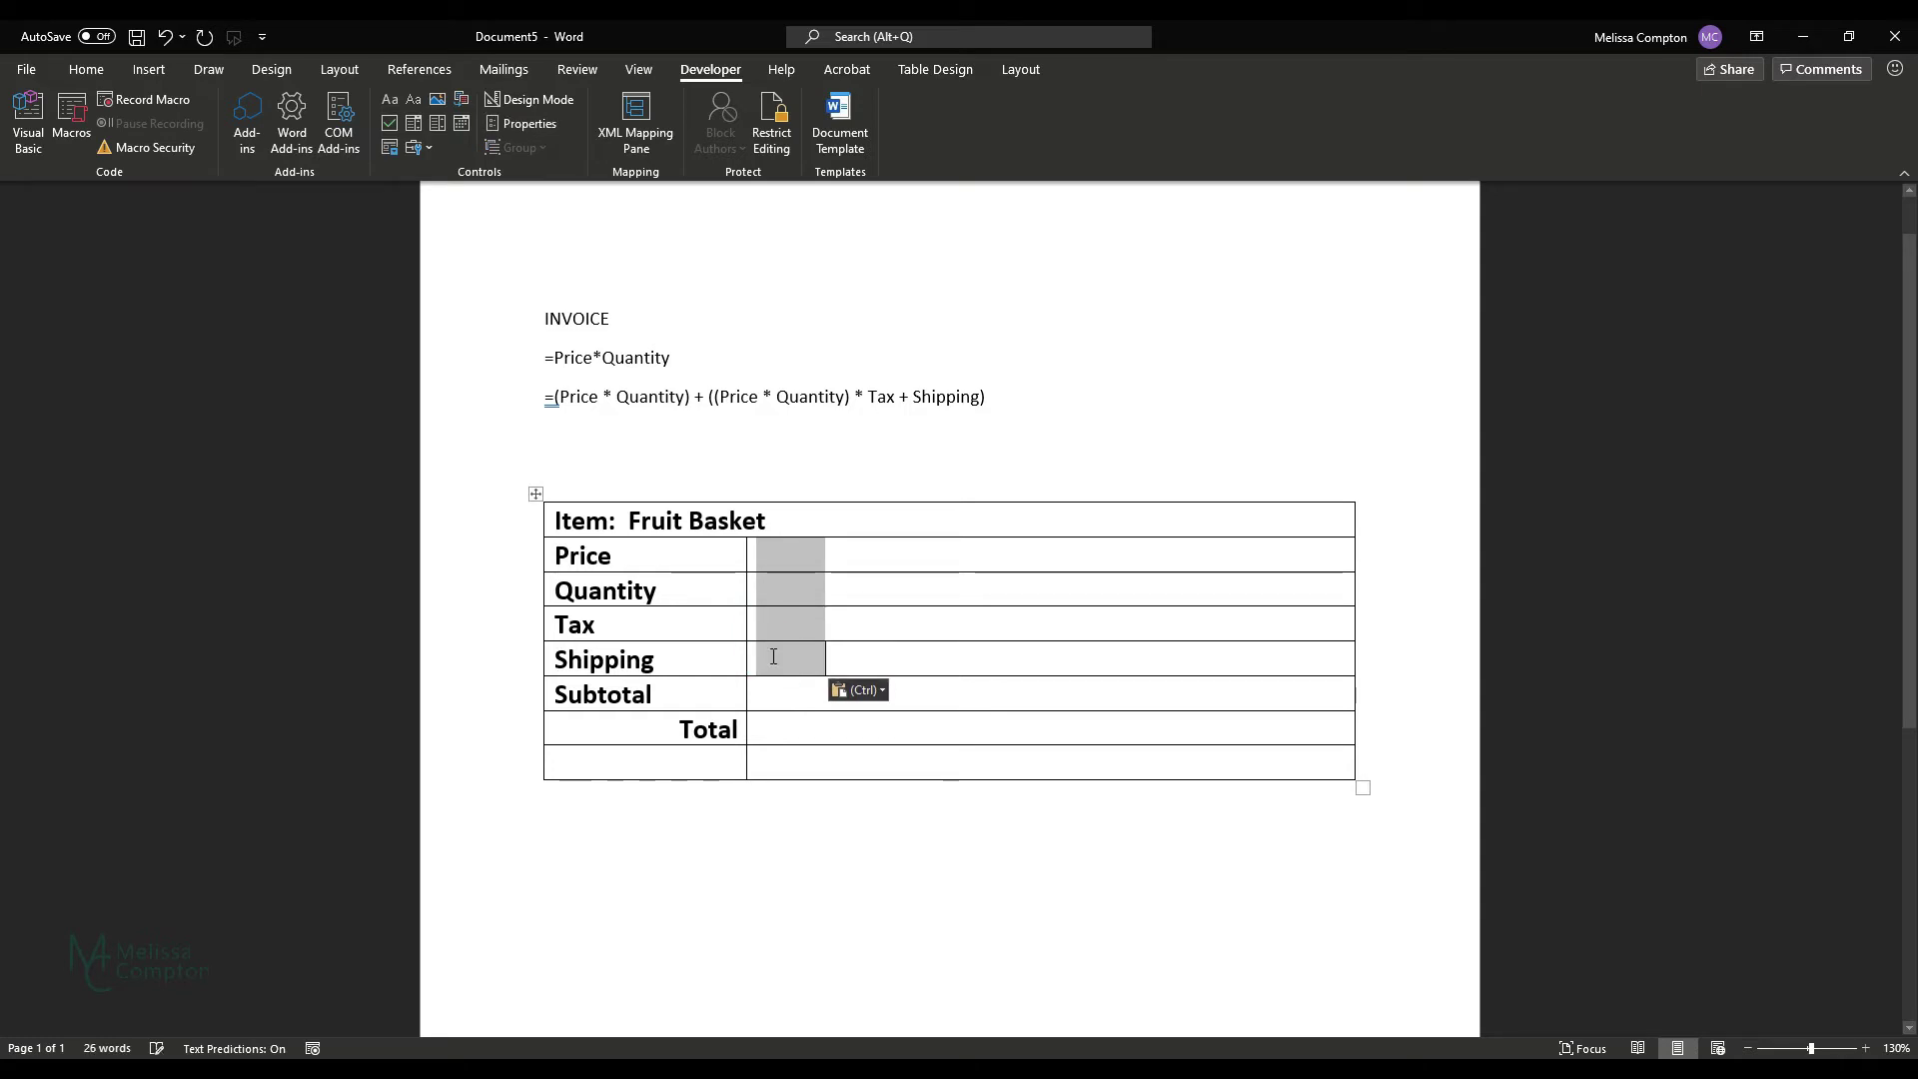
{"action": "left_click", "coordinate": [775, 696]}
{"action": "key", "text": "ctrl+v"}
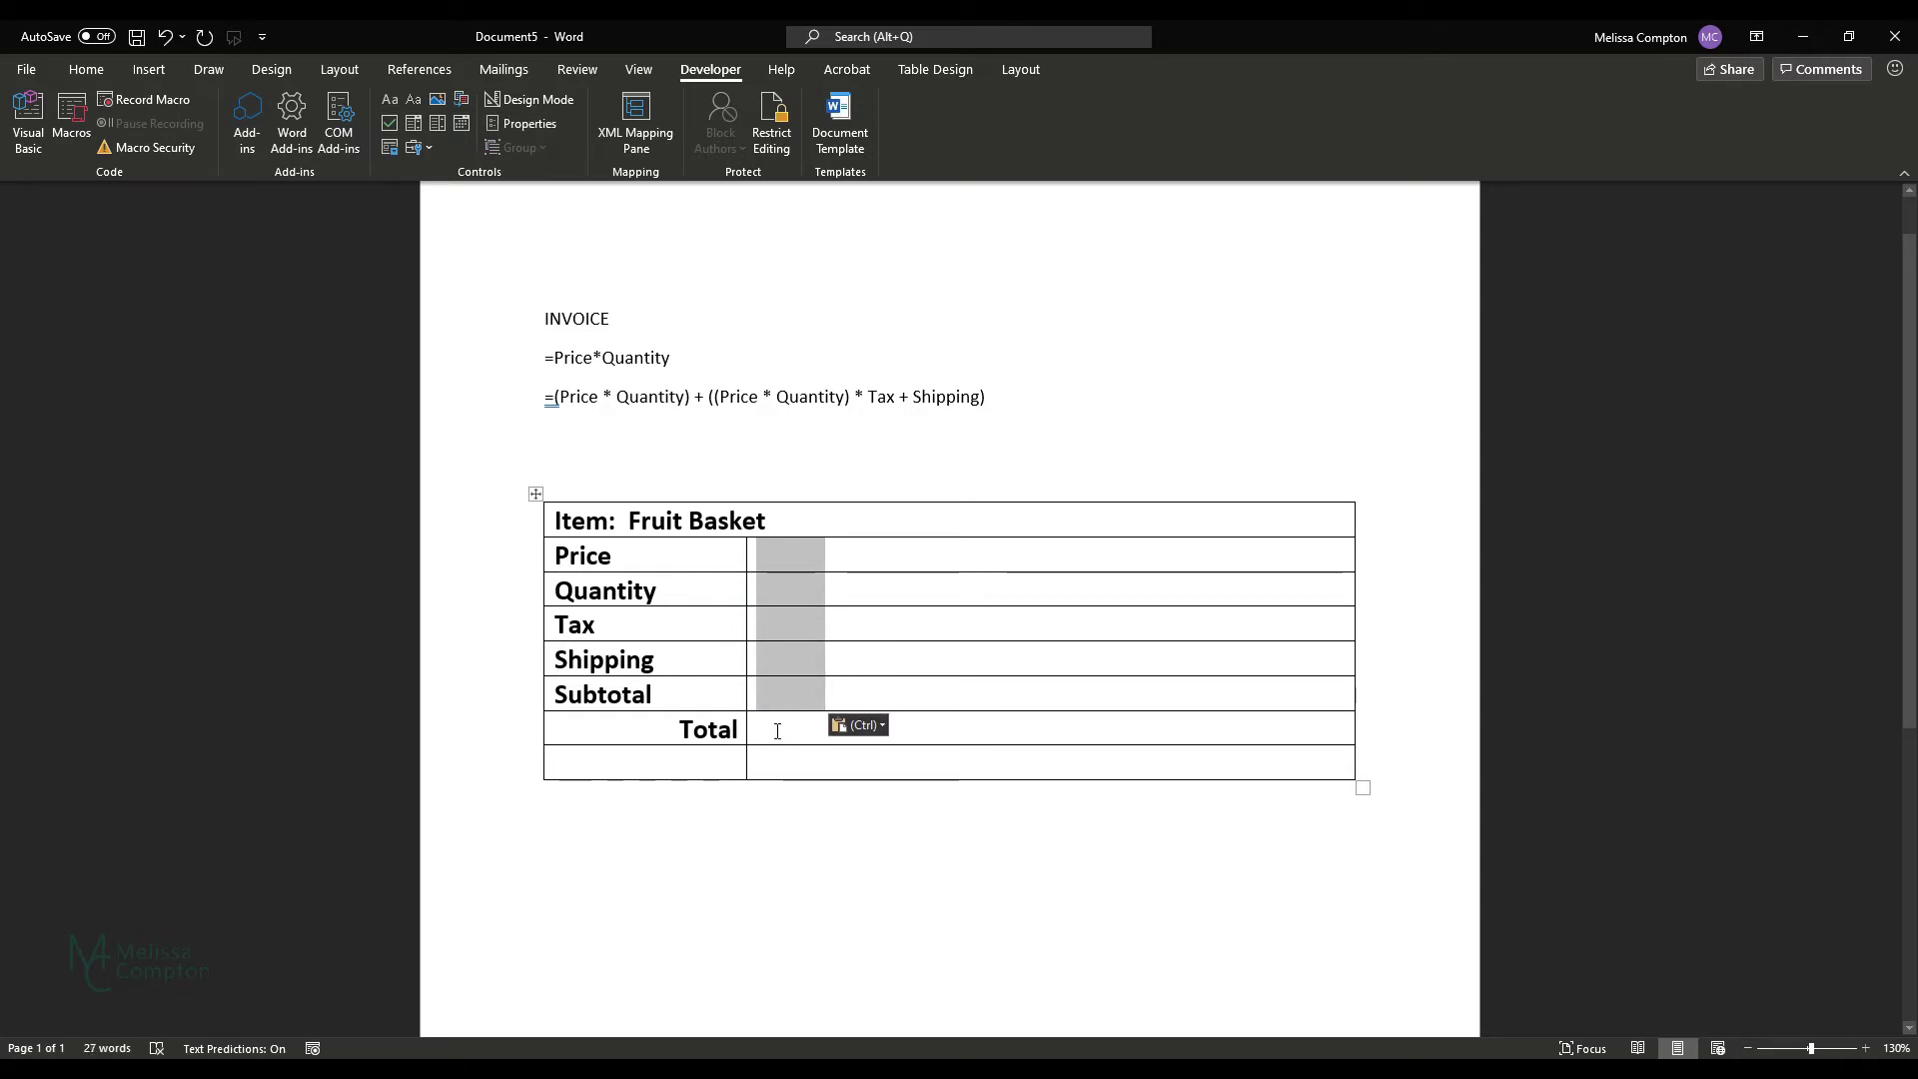
{"action": "left_click", "coordinate": [777, 733]}
{"action": "key", "text": "ctrl+v"}
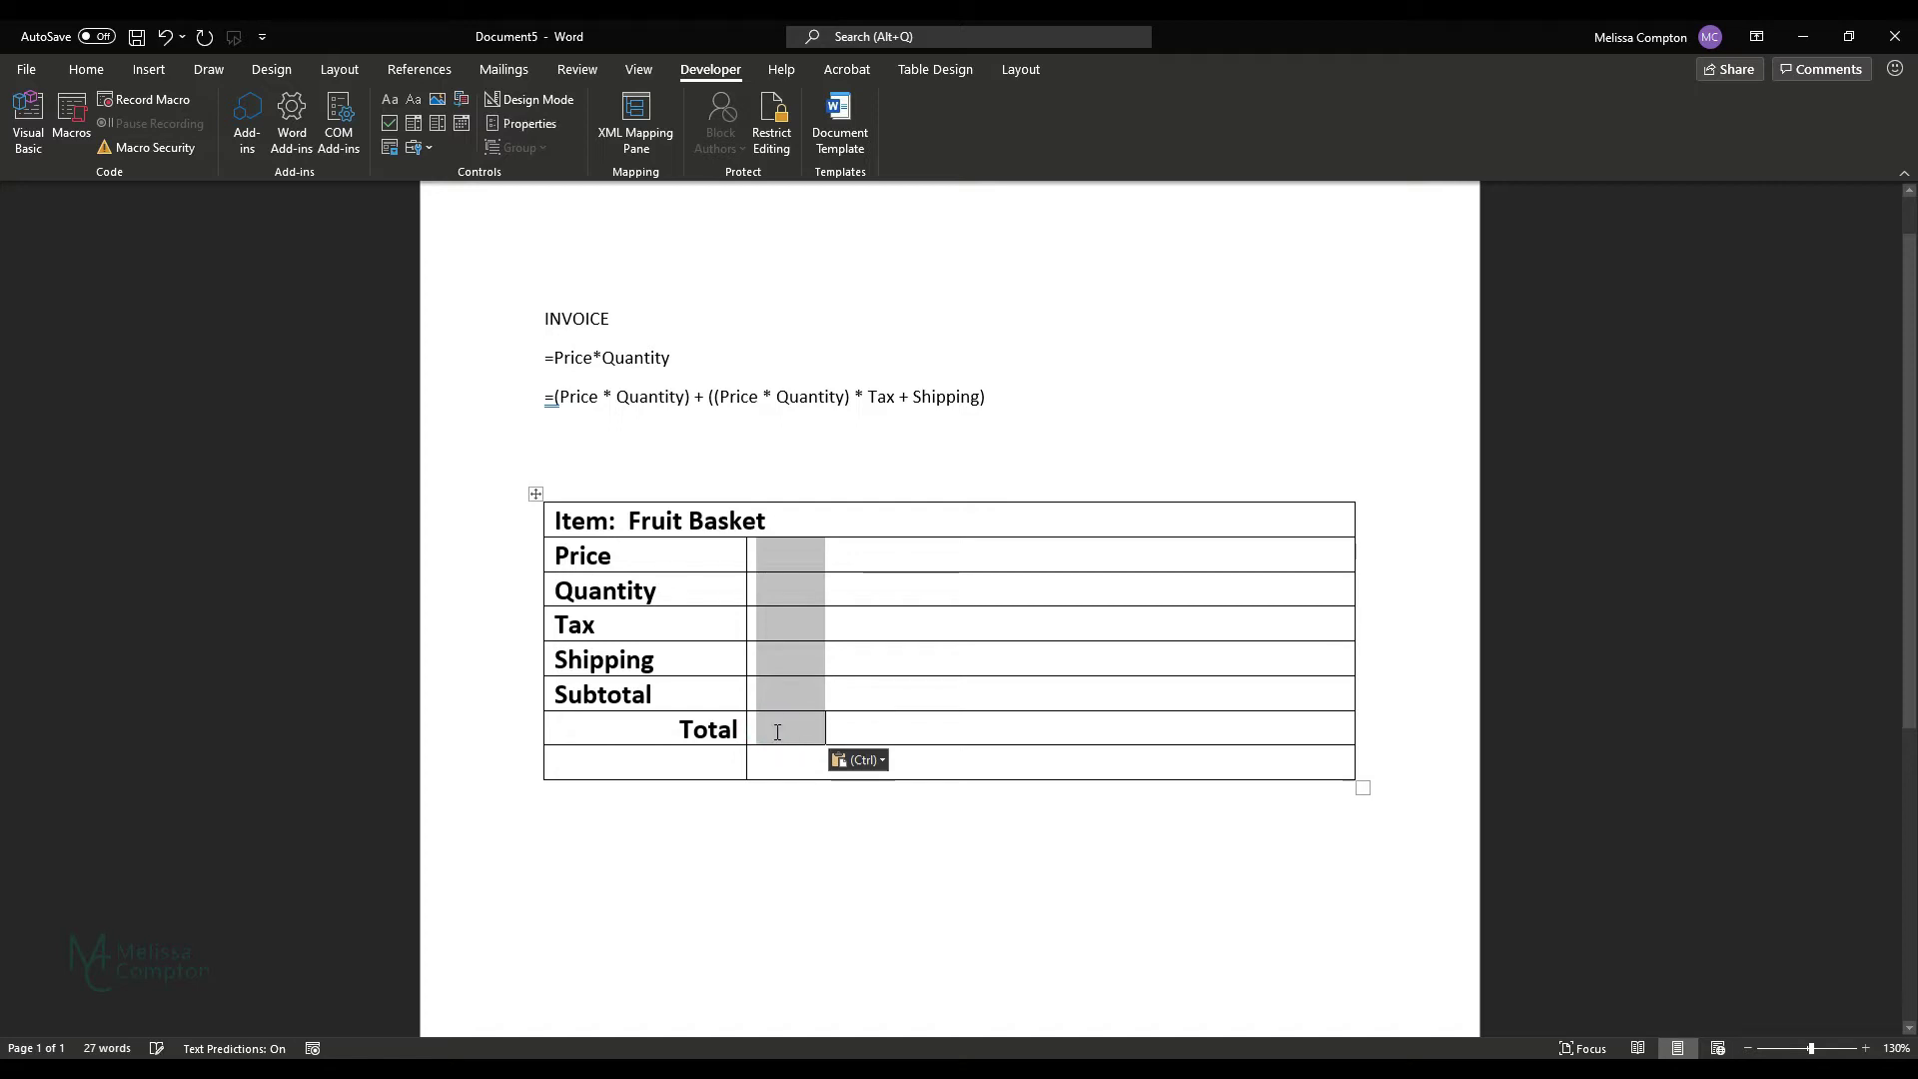
{"action": "left_click", "coordinate": [779, 555]}
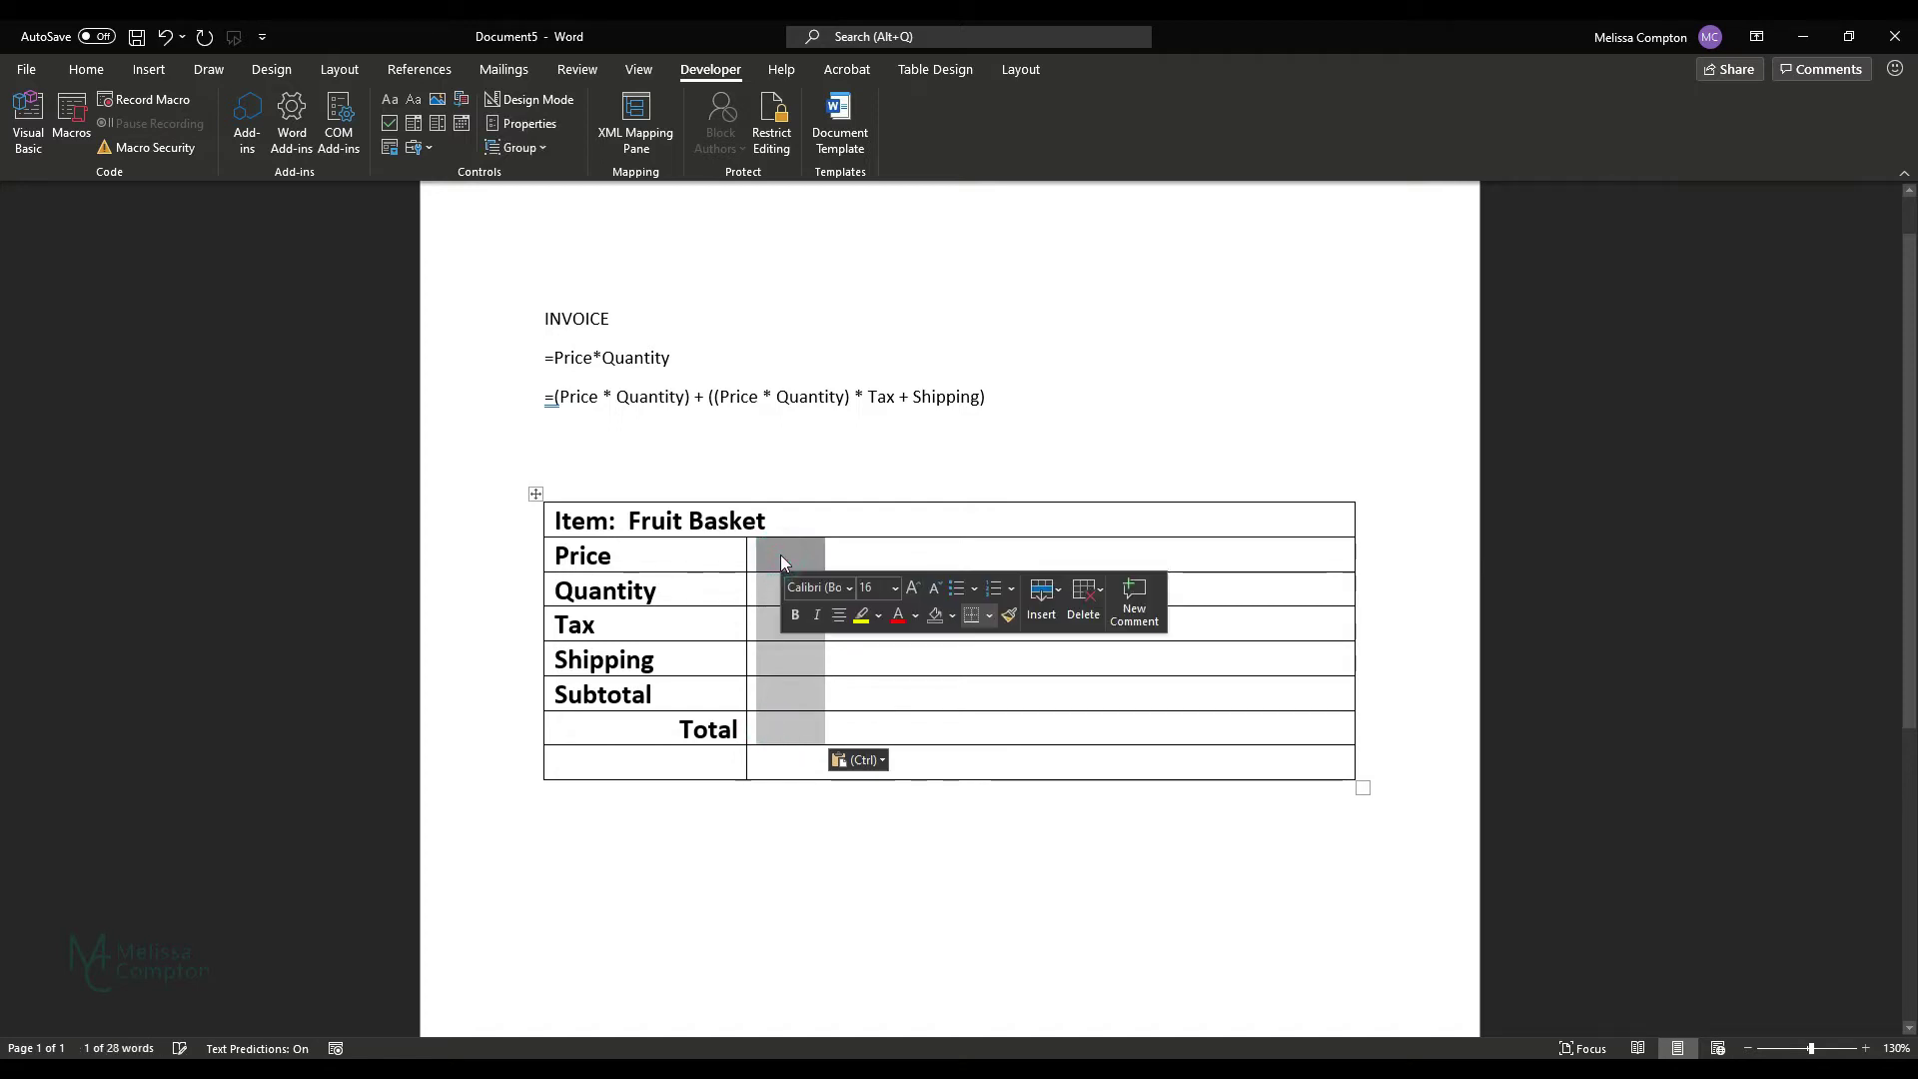
Set the Price field to Number type, $#,##0.00;($#,##0.00) format, bookmark 'Price', calculate on exit
{"action": "double_click", "coordinate": [777, 550]}
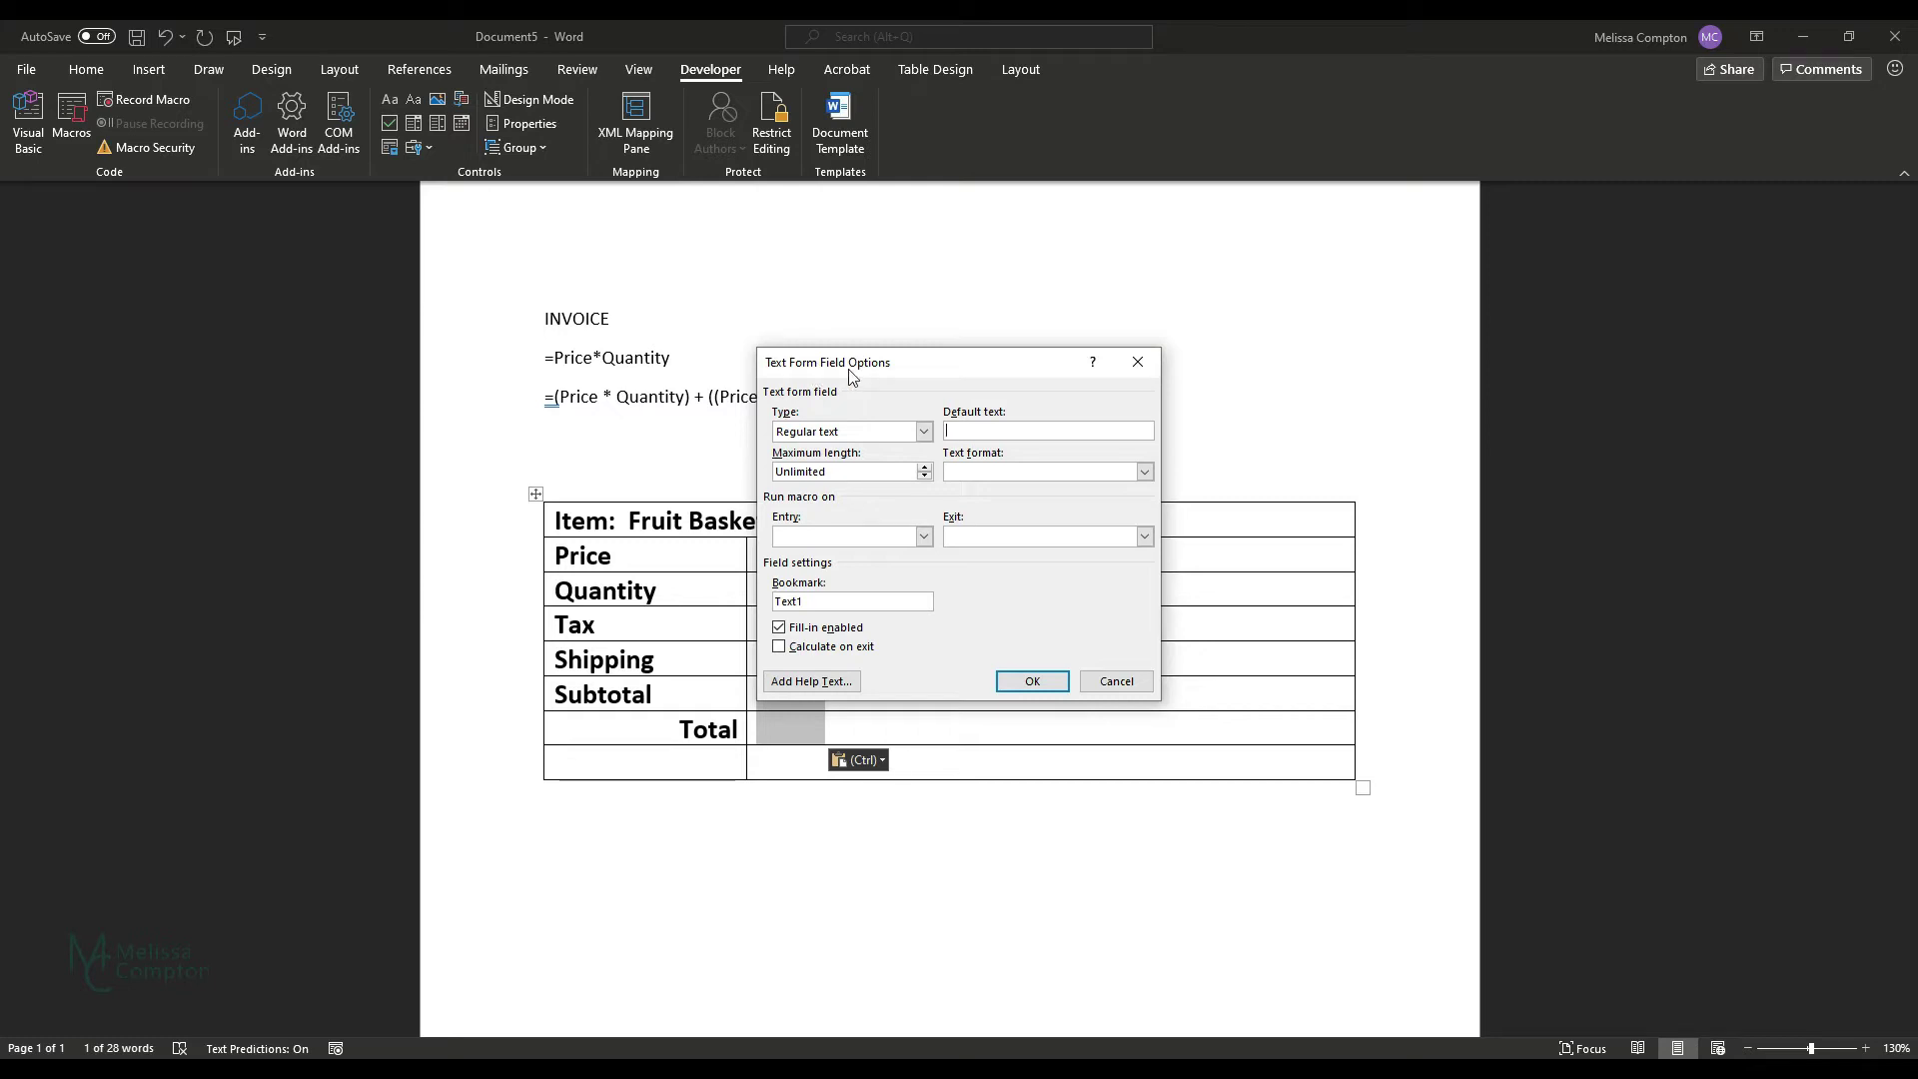
{"action": "left_click_drag", "start_coordinate": [897, 376], "coordinate": [974, 380]}
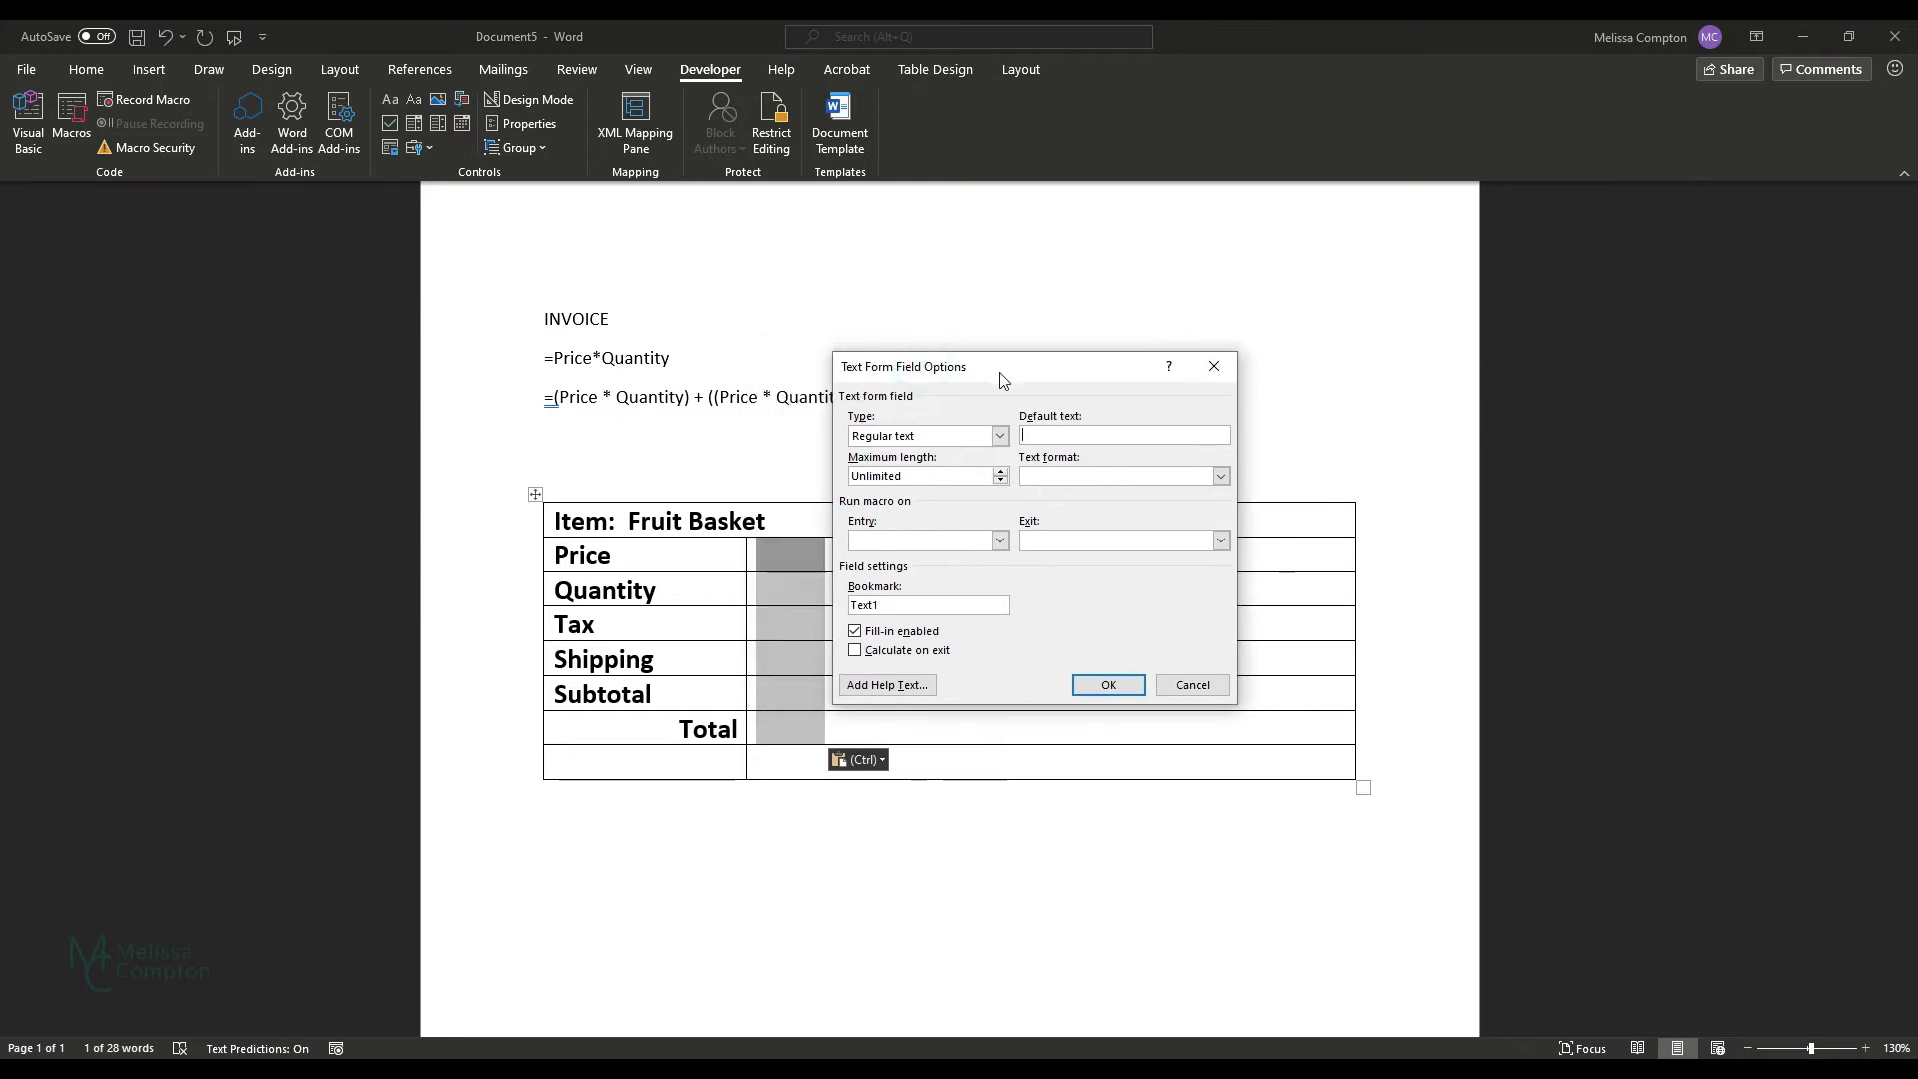
{"action": "left_click", "coordinate": [999, 437]}
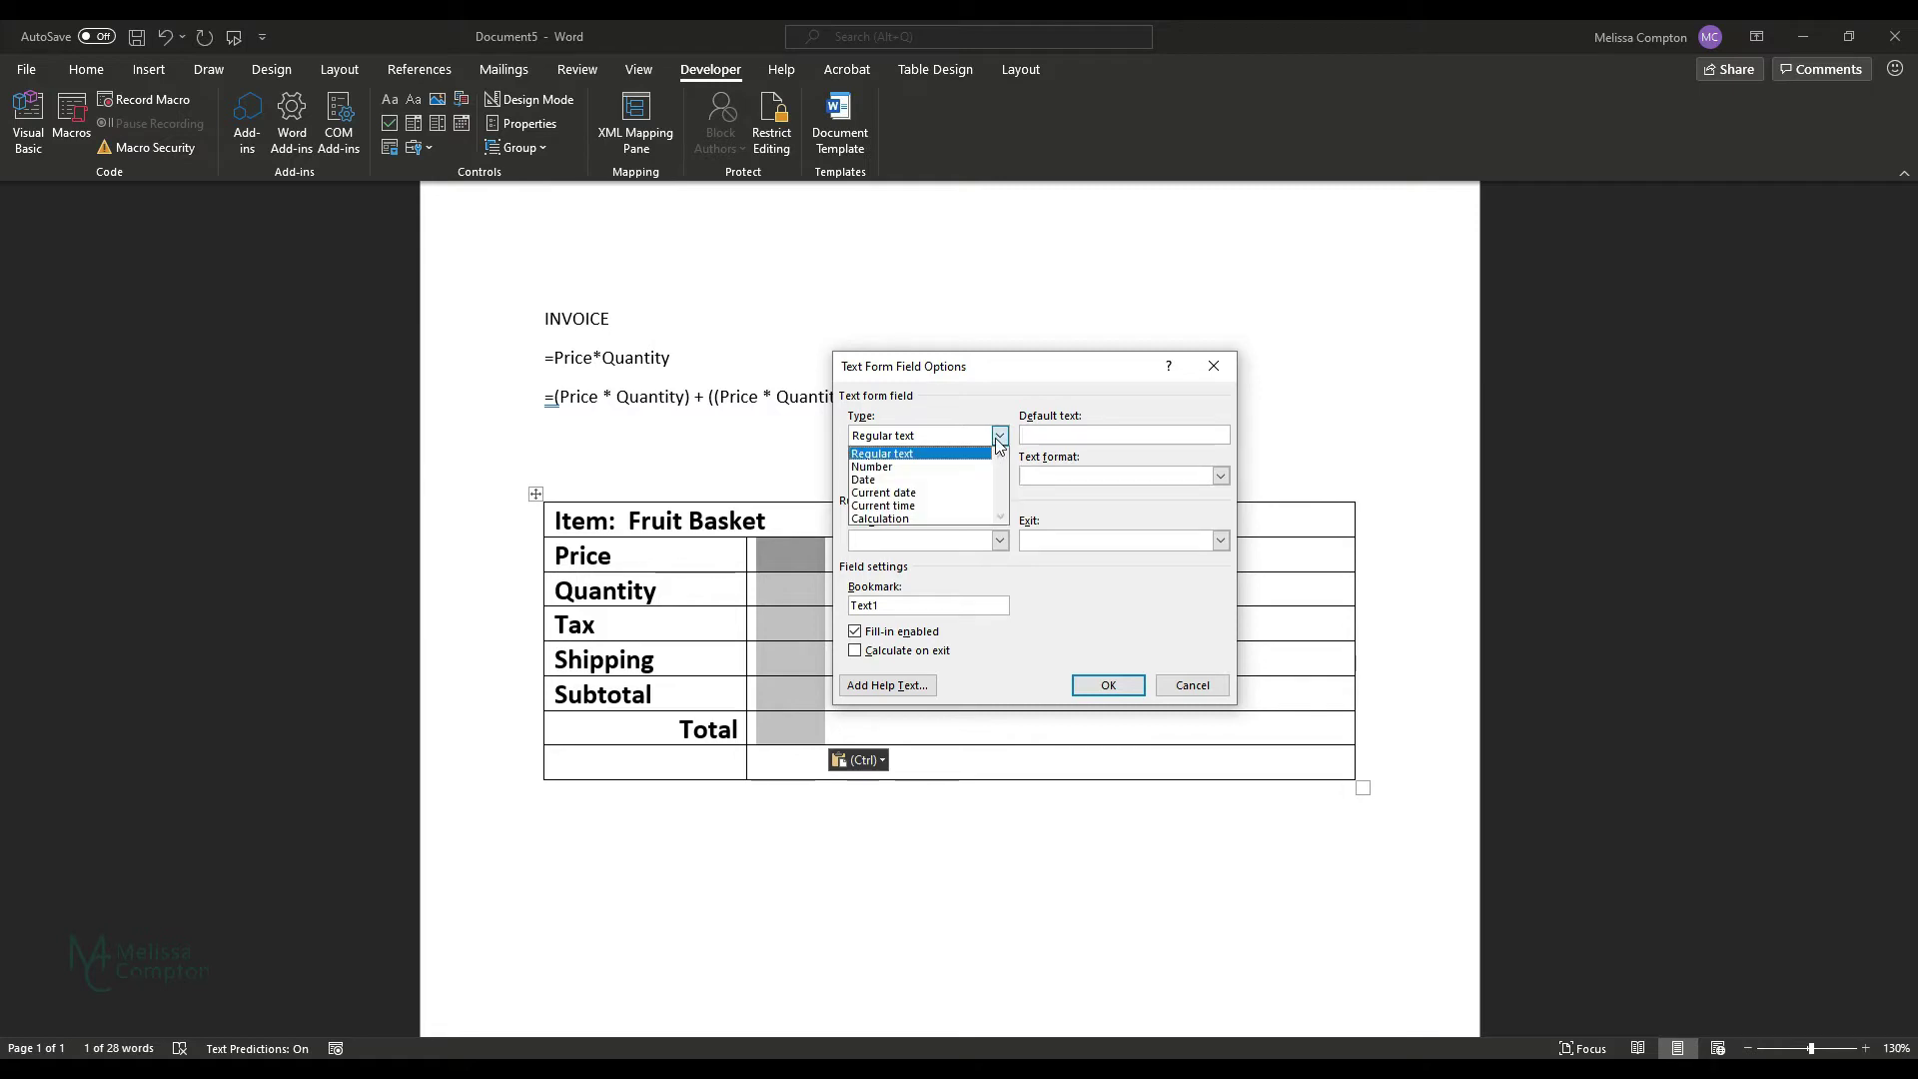
{"action": "left_click", "coordinate": [935, 467]}
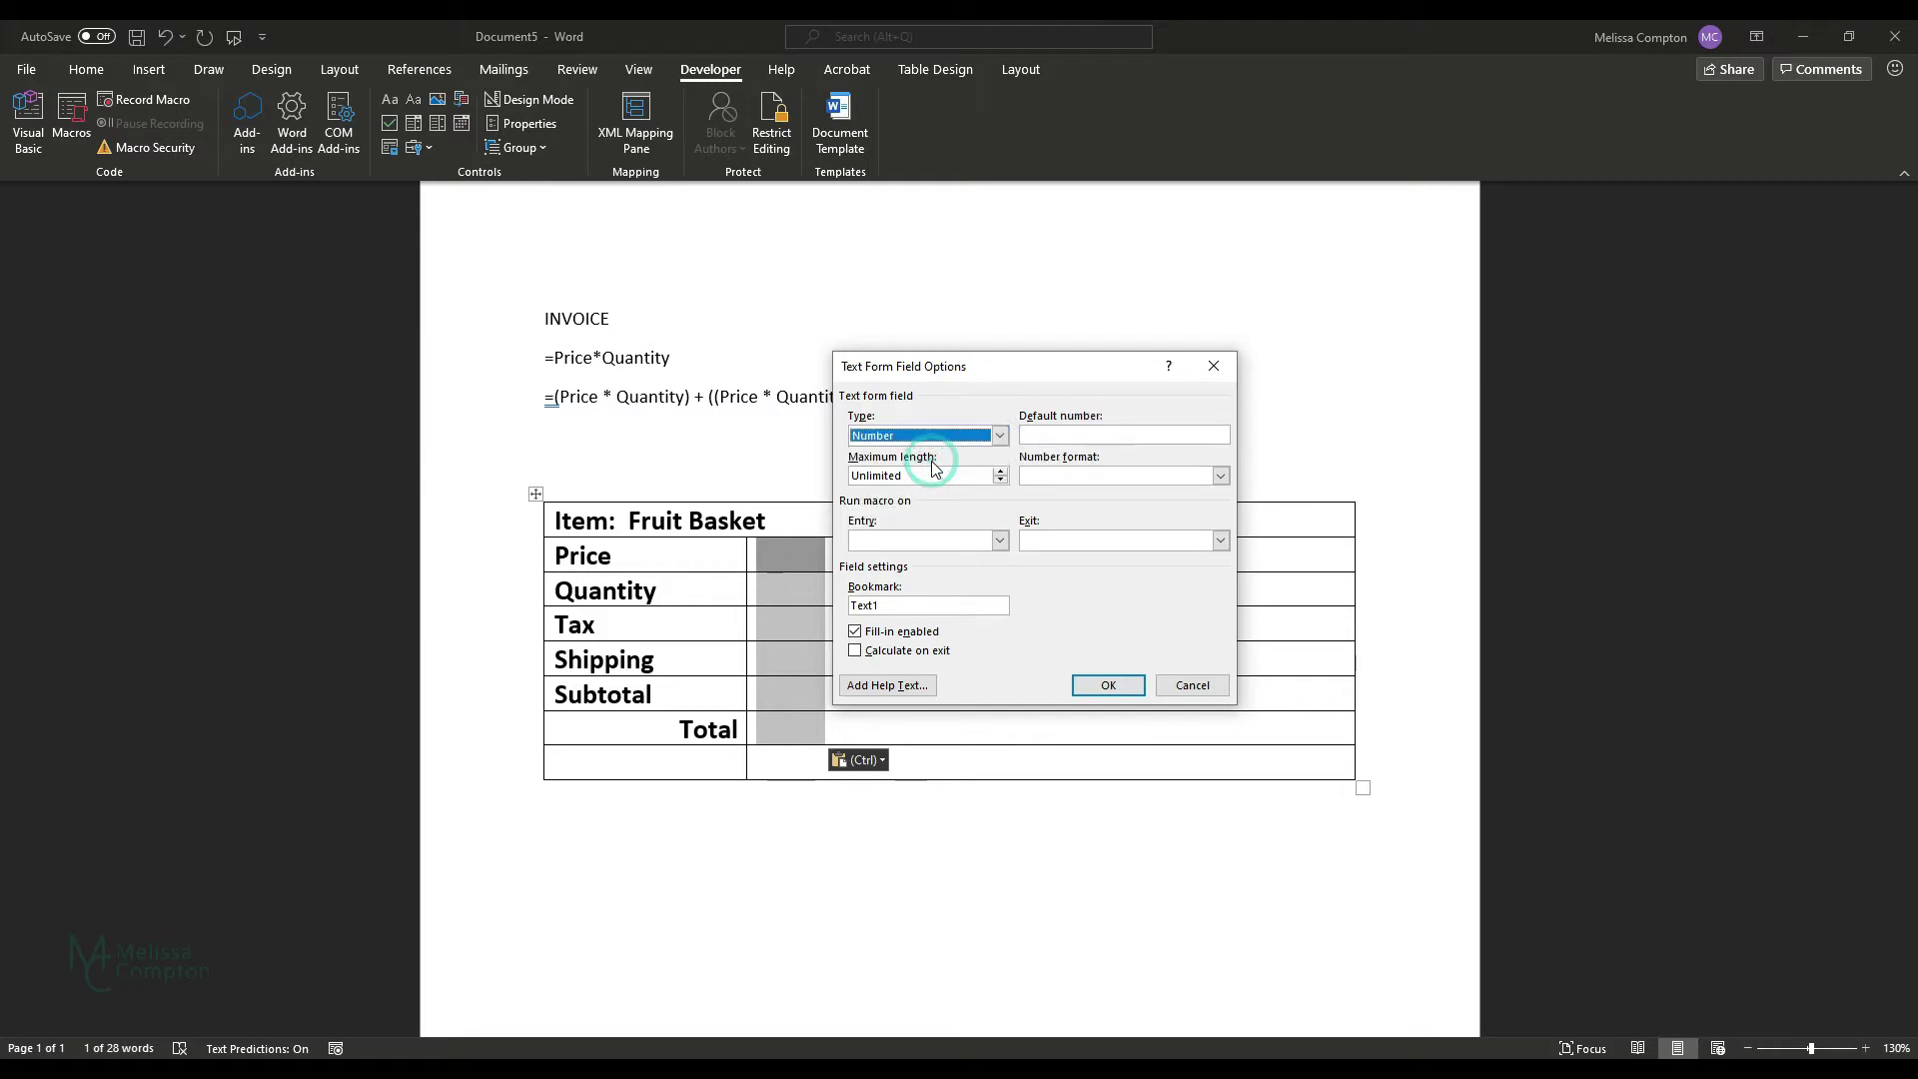
{"action": "left_click", "coordinate": [1220, 476]}
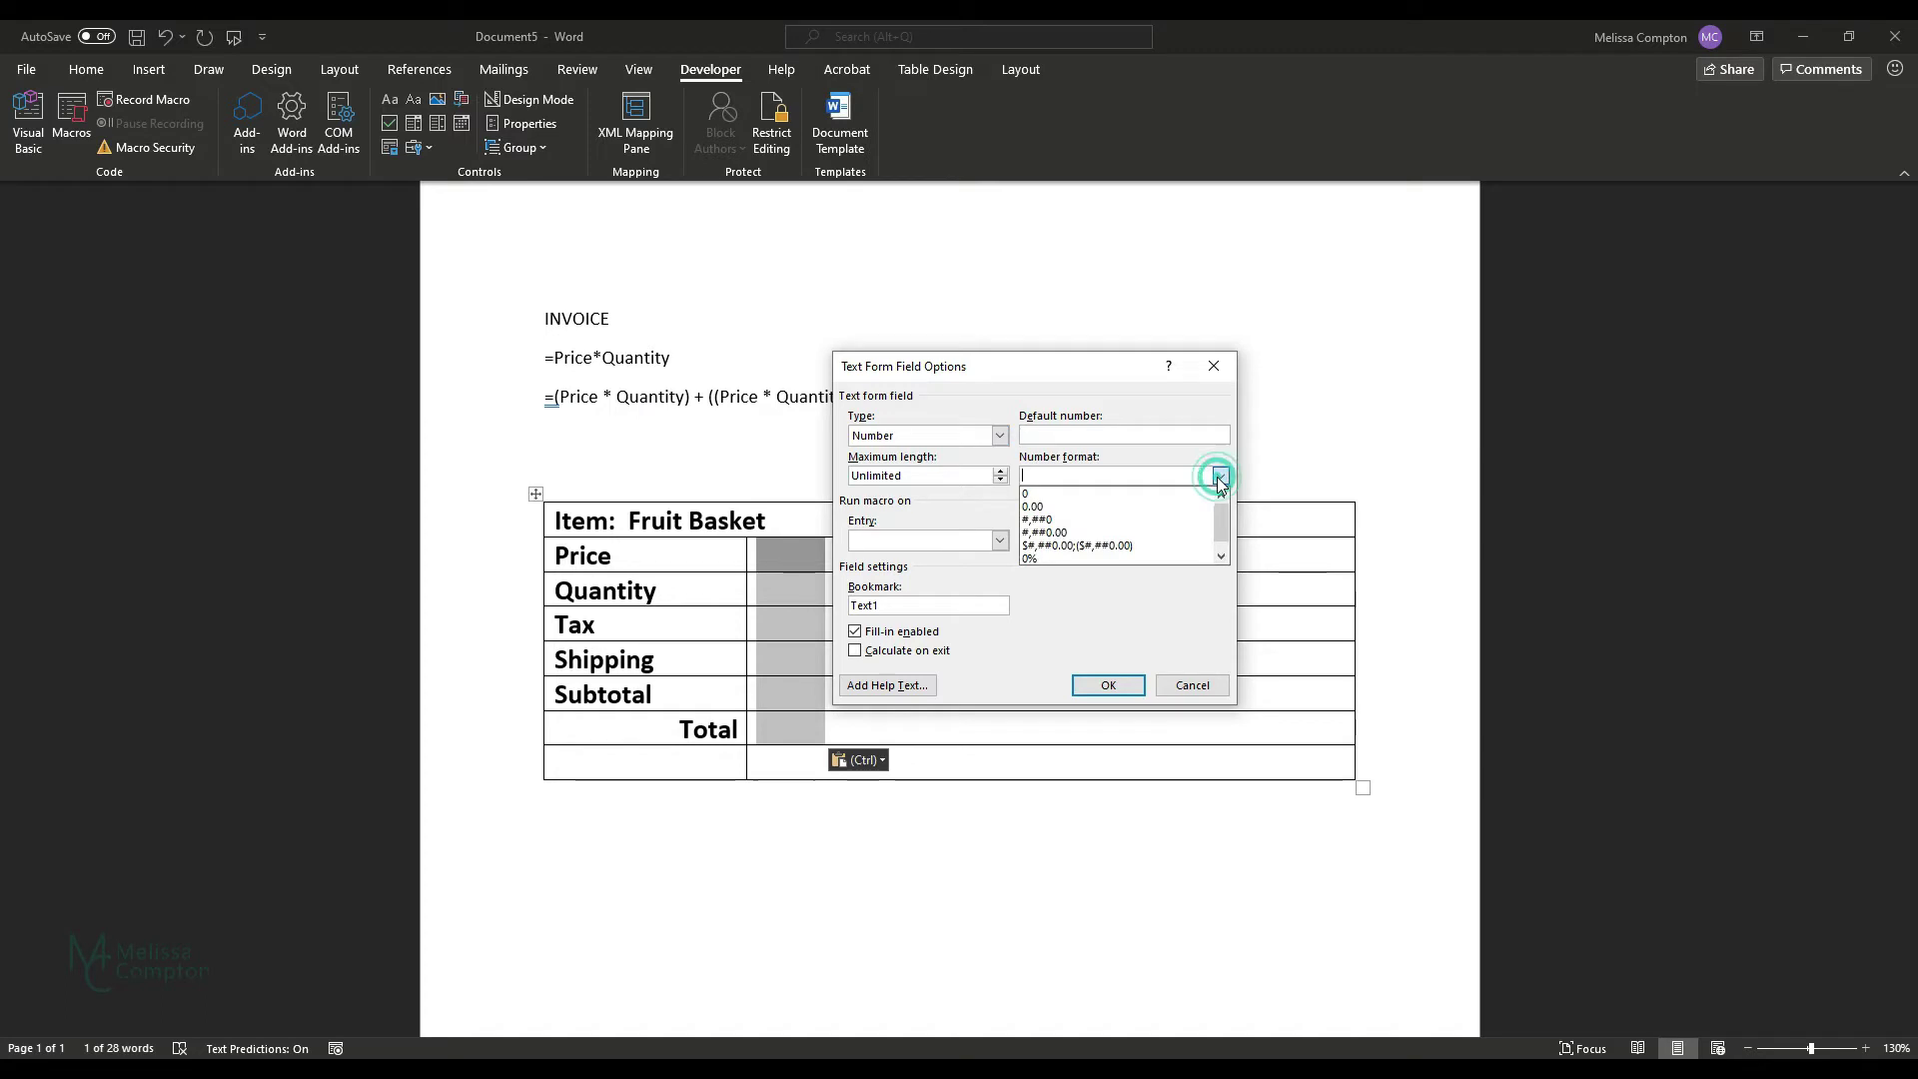
{"action": "left_click", "coordinate": [1145, 551]}
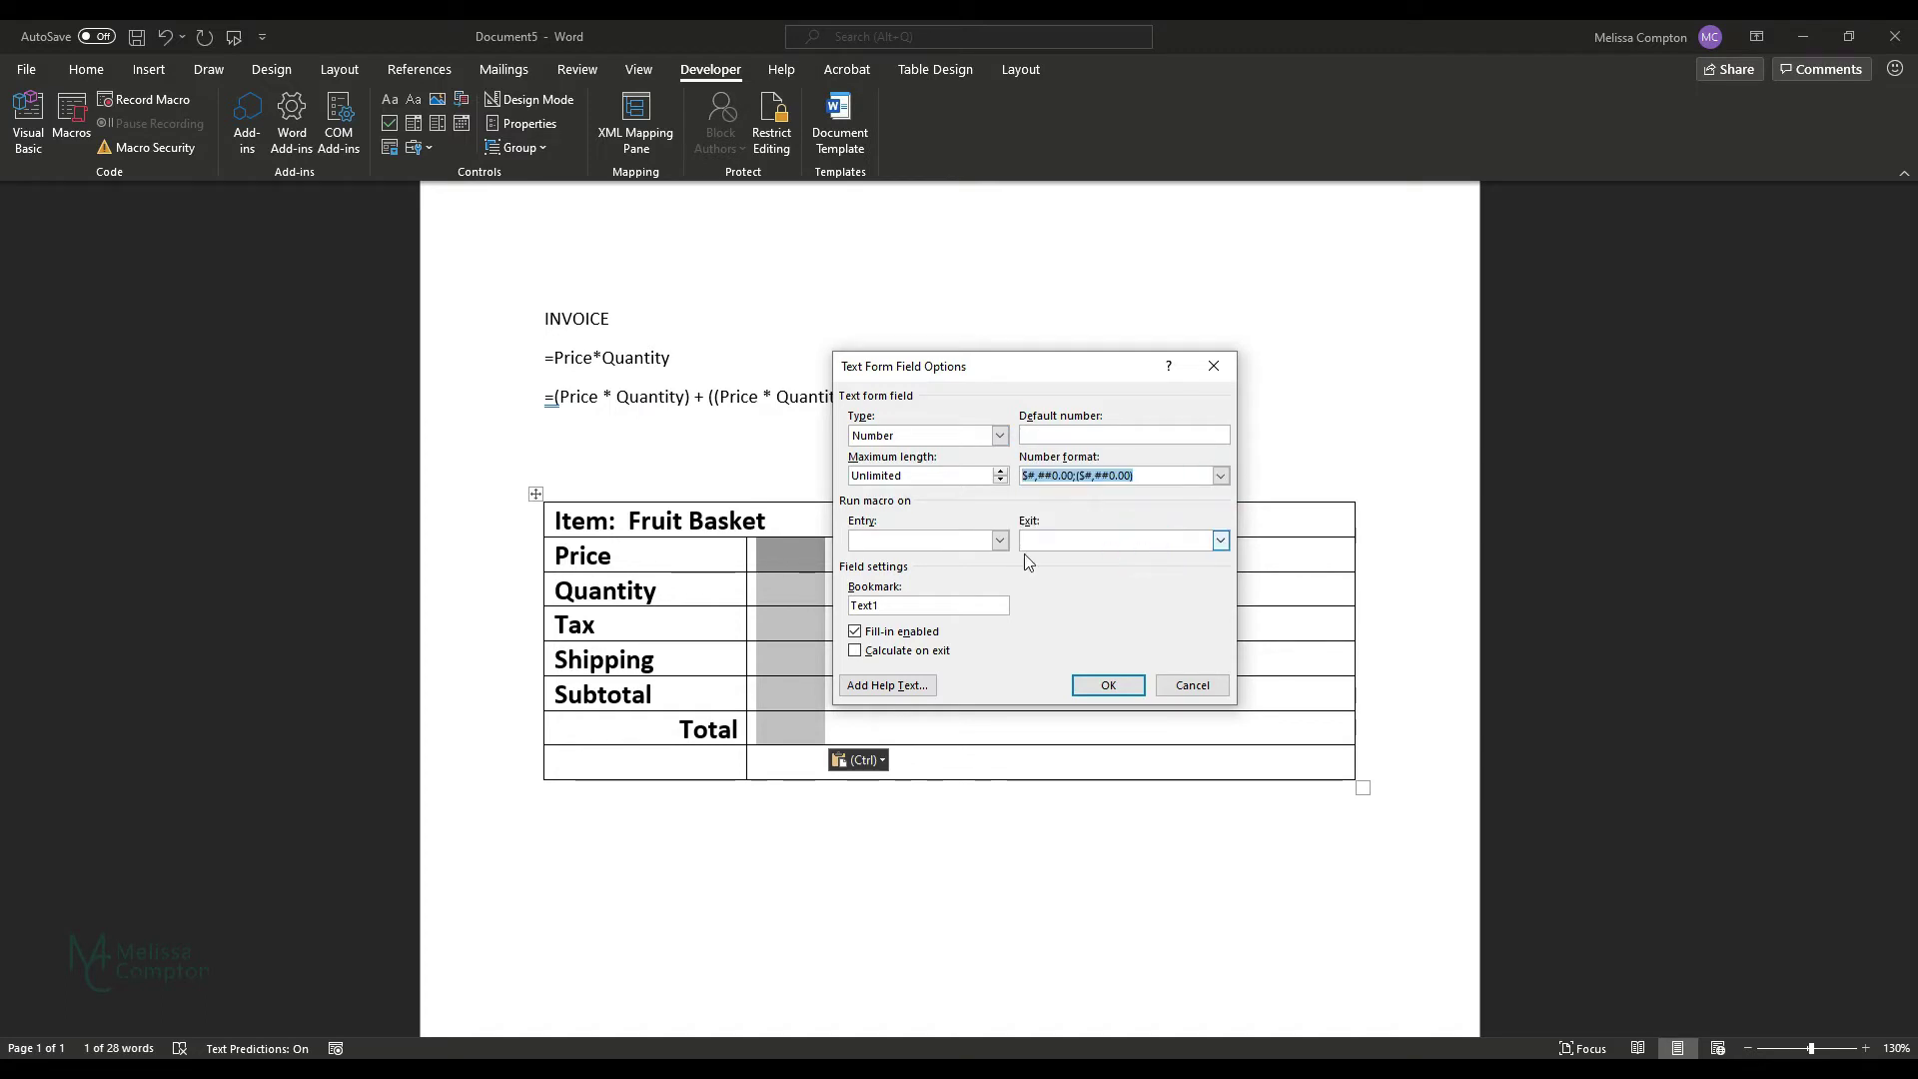
{"action": "double_click", "coordinate": [904, 605]}
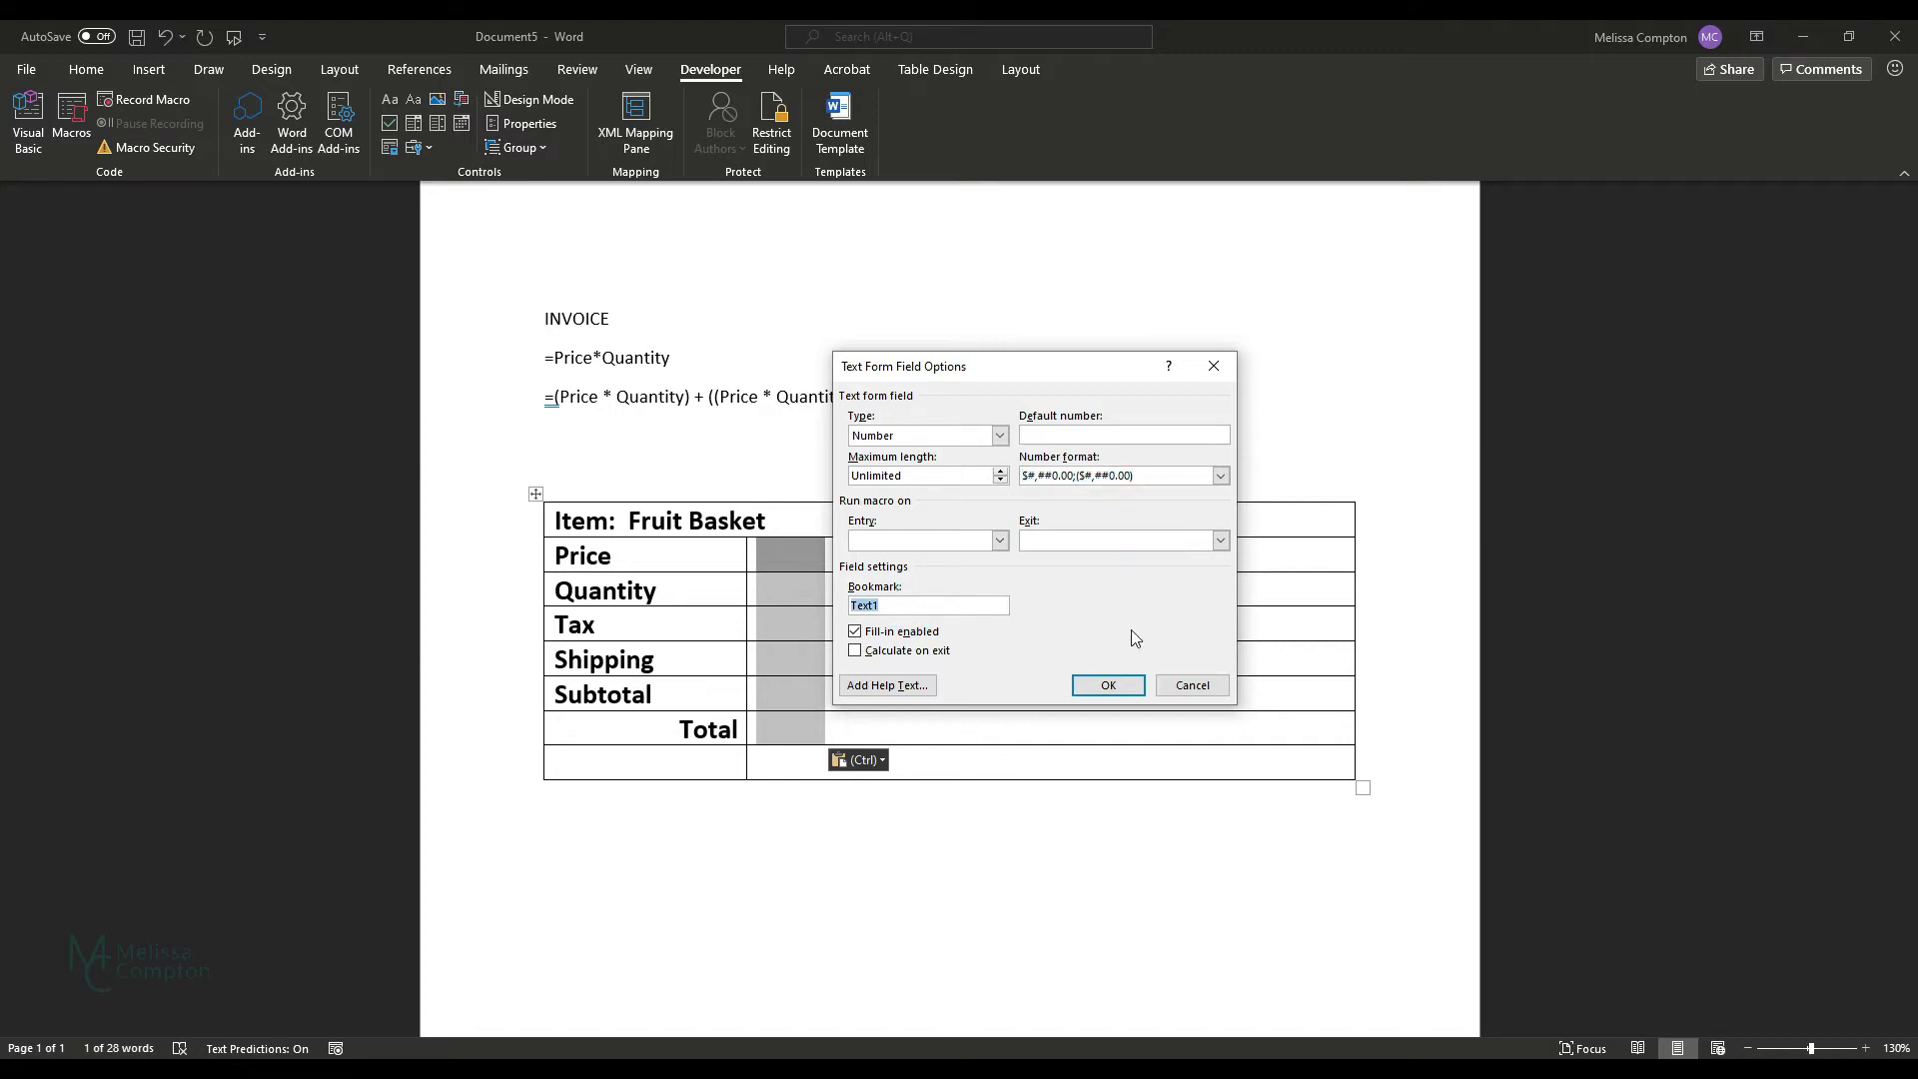
{"action": "type", "text": "Price"}
{"action": "left_click", "coordinate": [855, 650]}
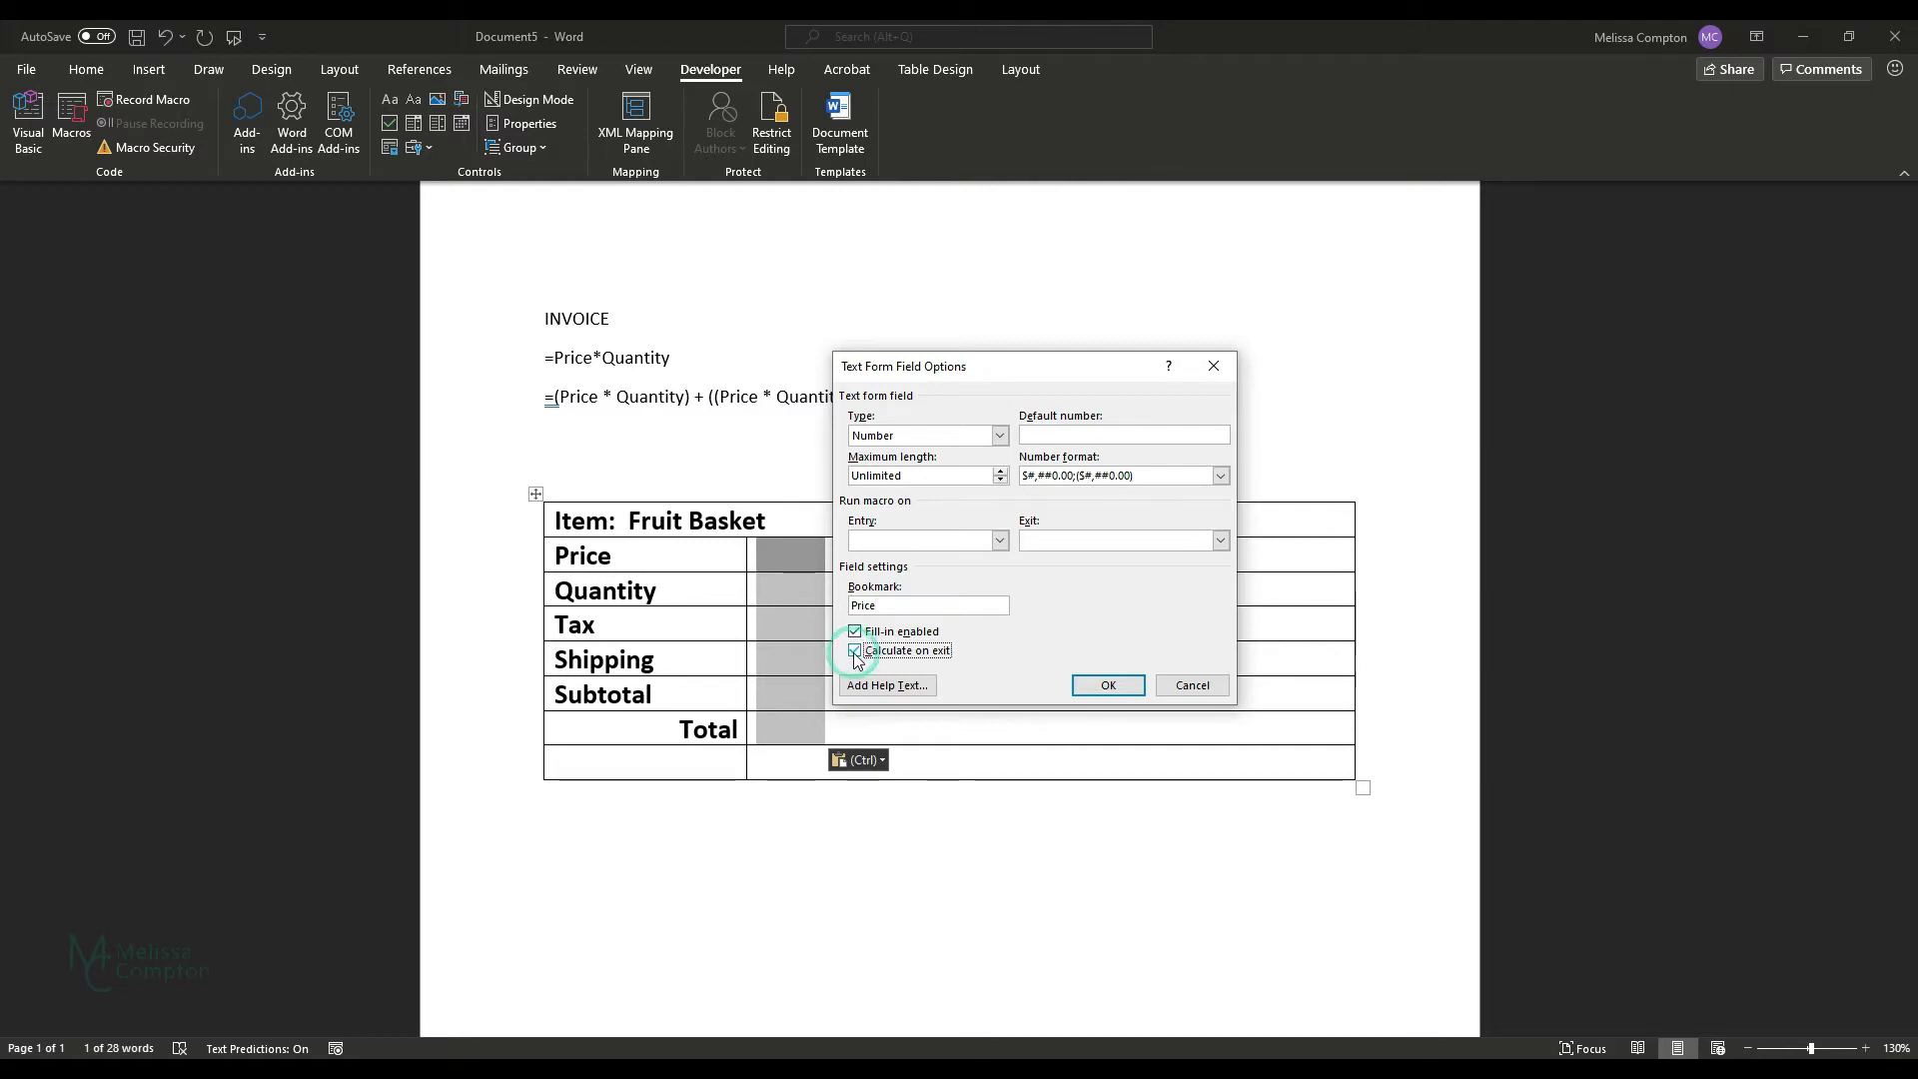
{"action": "left_click", "coordinate": [1109, 686]}
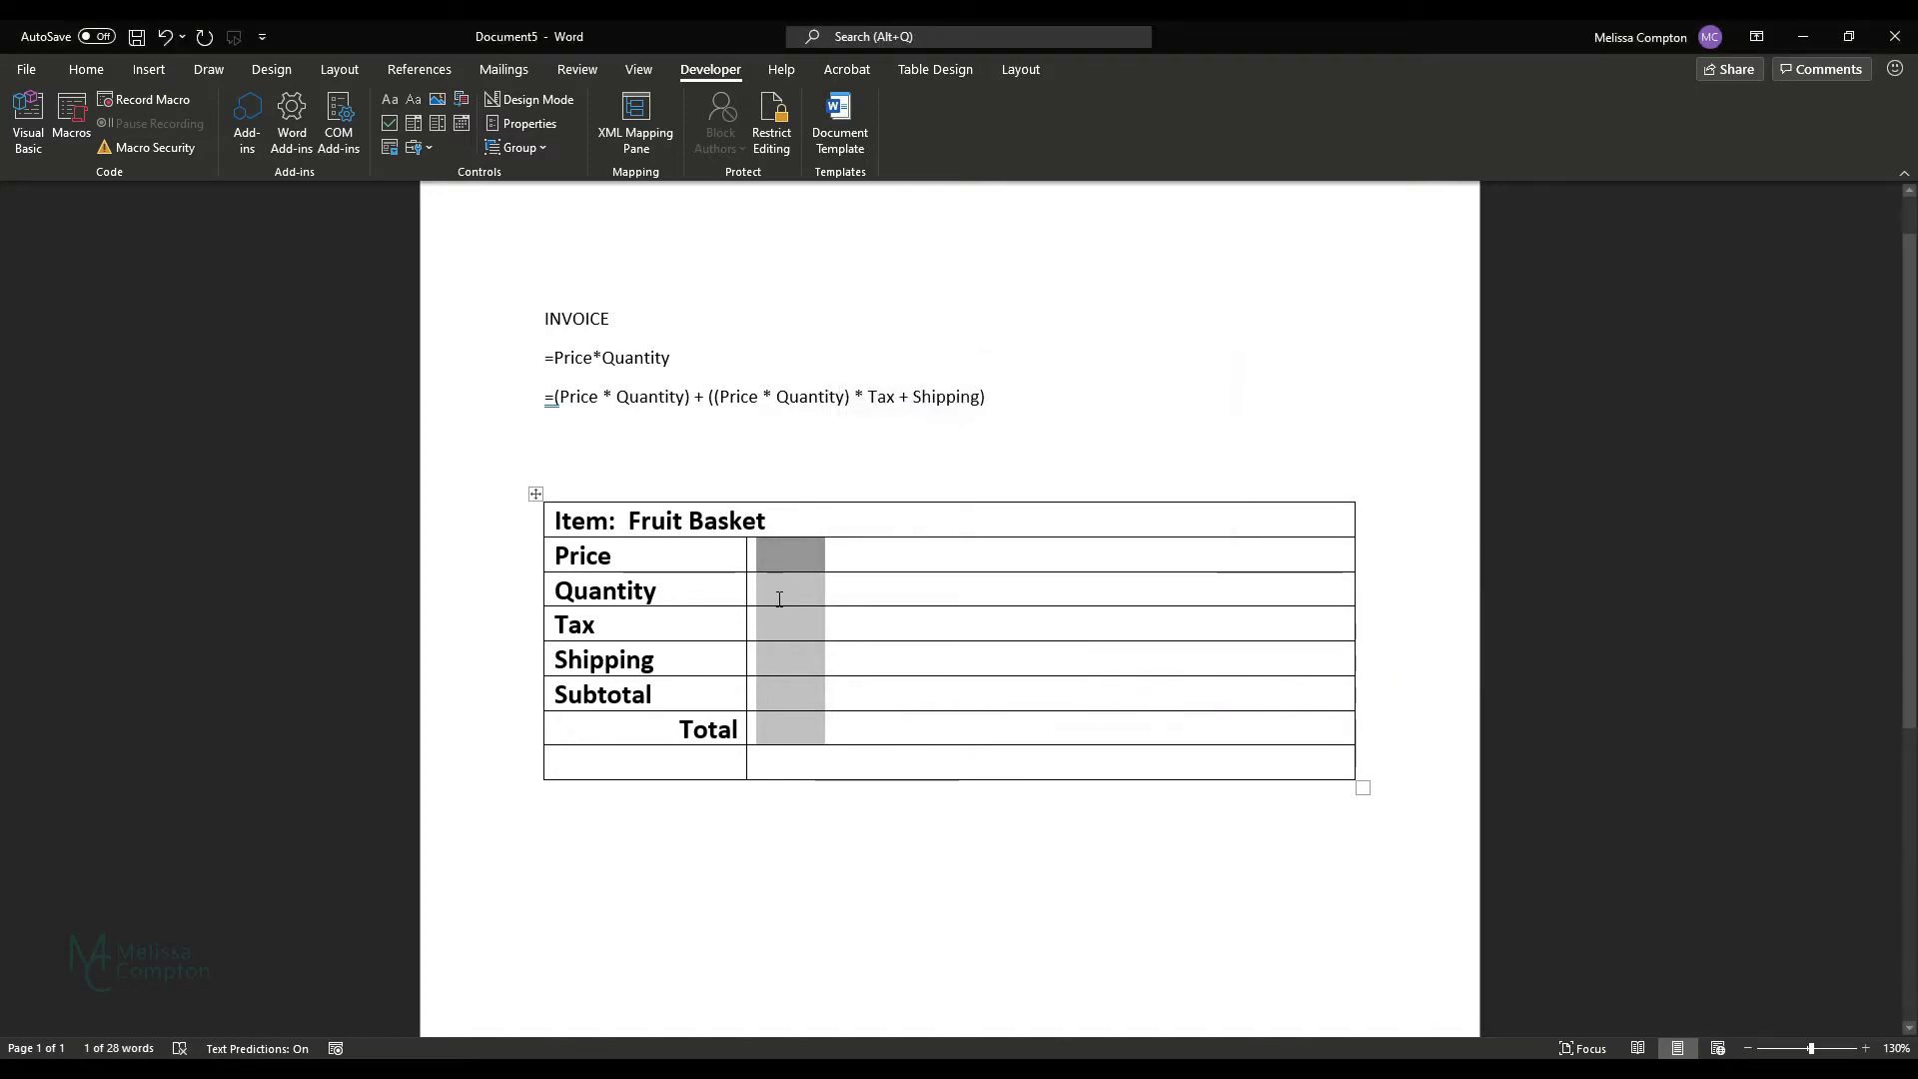
Set the Quantity field to Number type, format 0, bookmark 'Quantity', calculate on exit
{"action": "double_click", "coordinate": [774, 600]}
{"action": "left_click", "coordinate": [923, 432]}
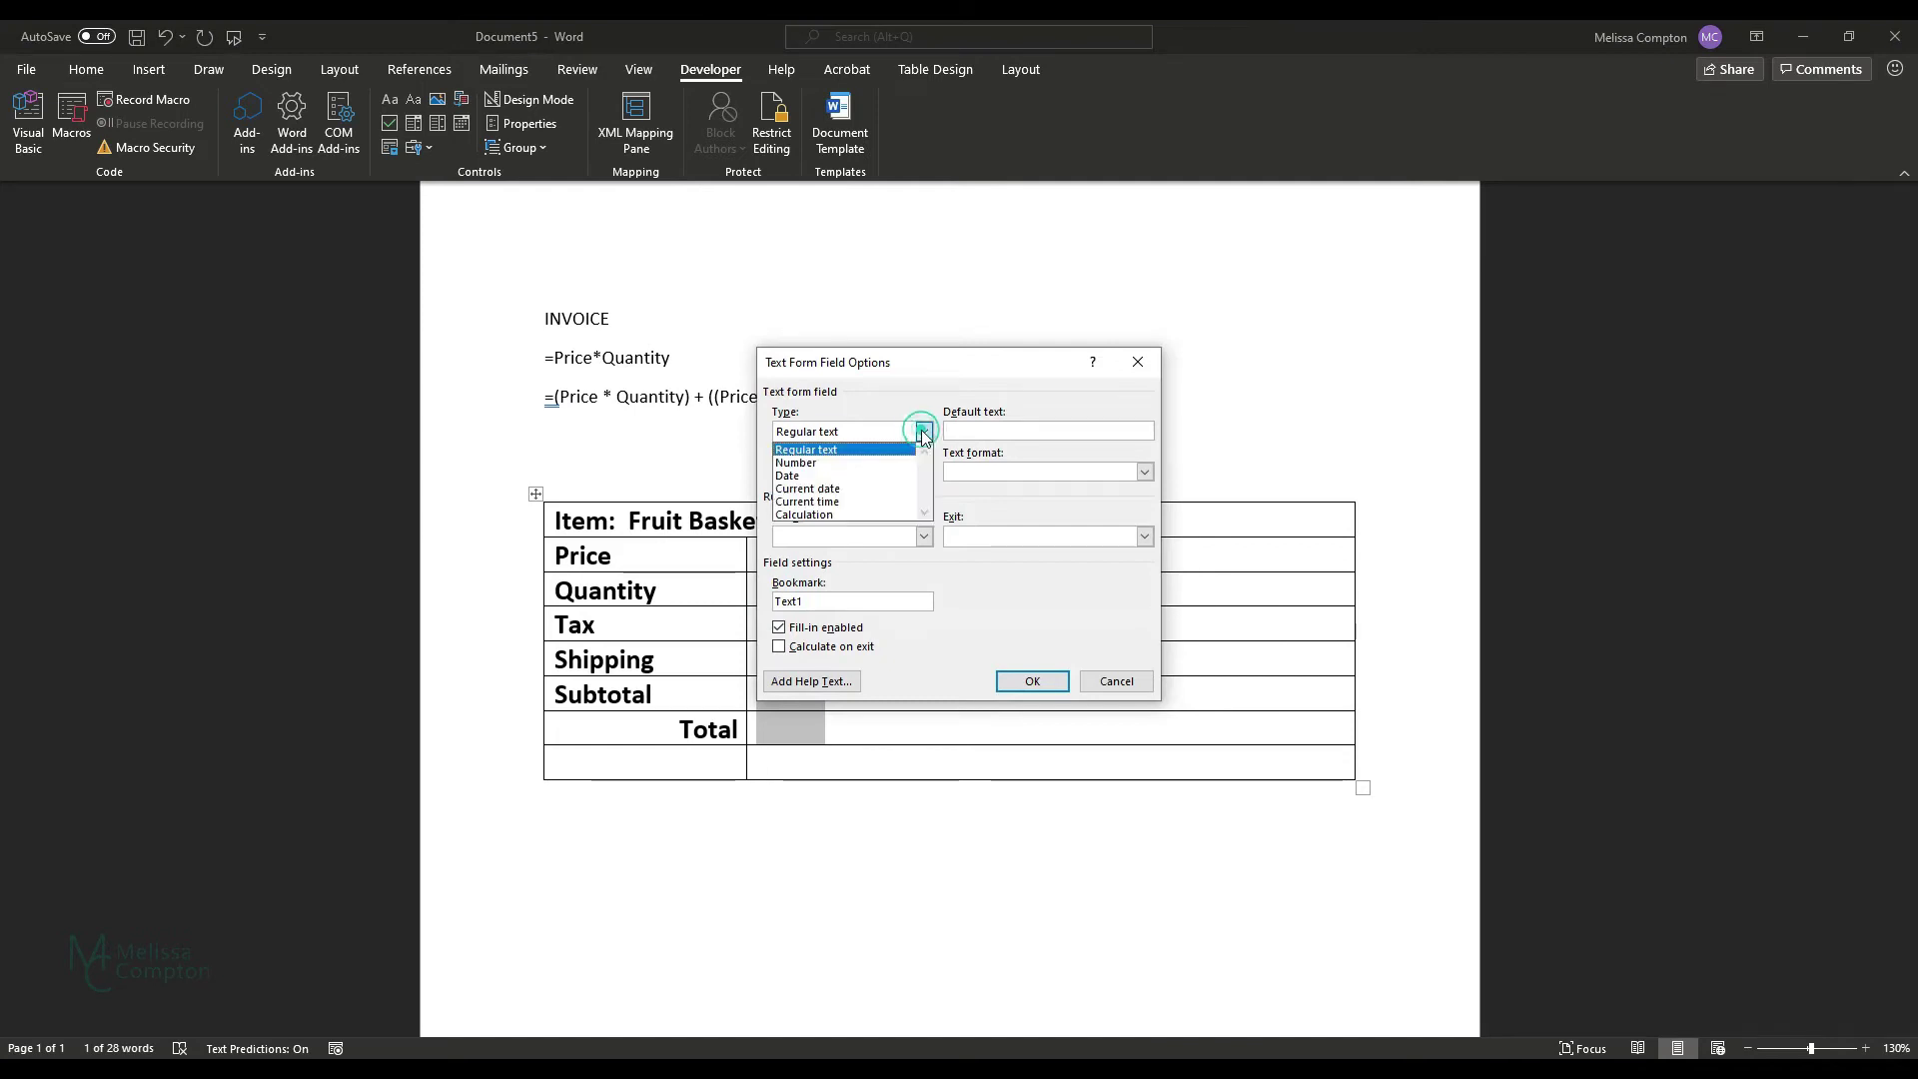
{"action": "left_click", "coordinate": [889, 462]}
{"action": "left_click", "coordinate": [1145, 472]}
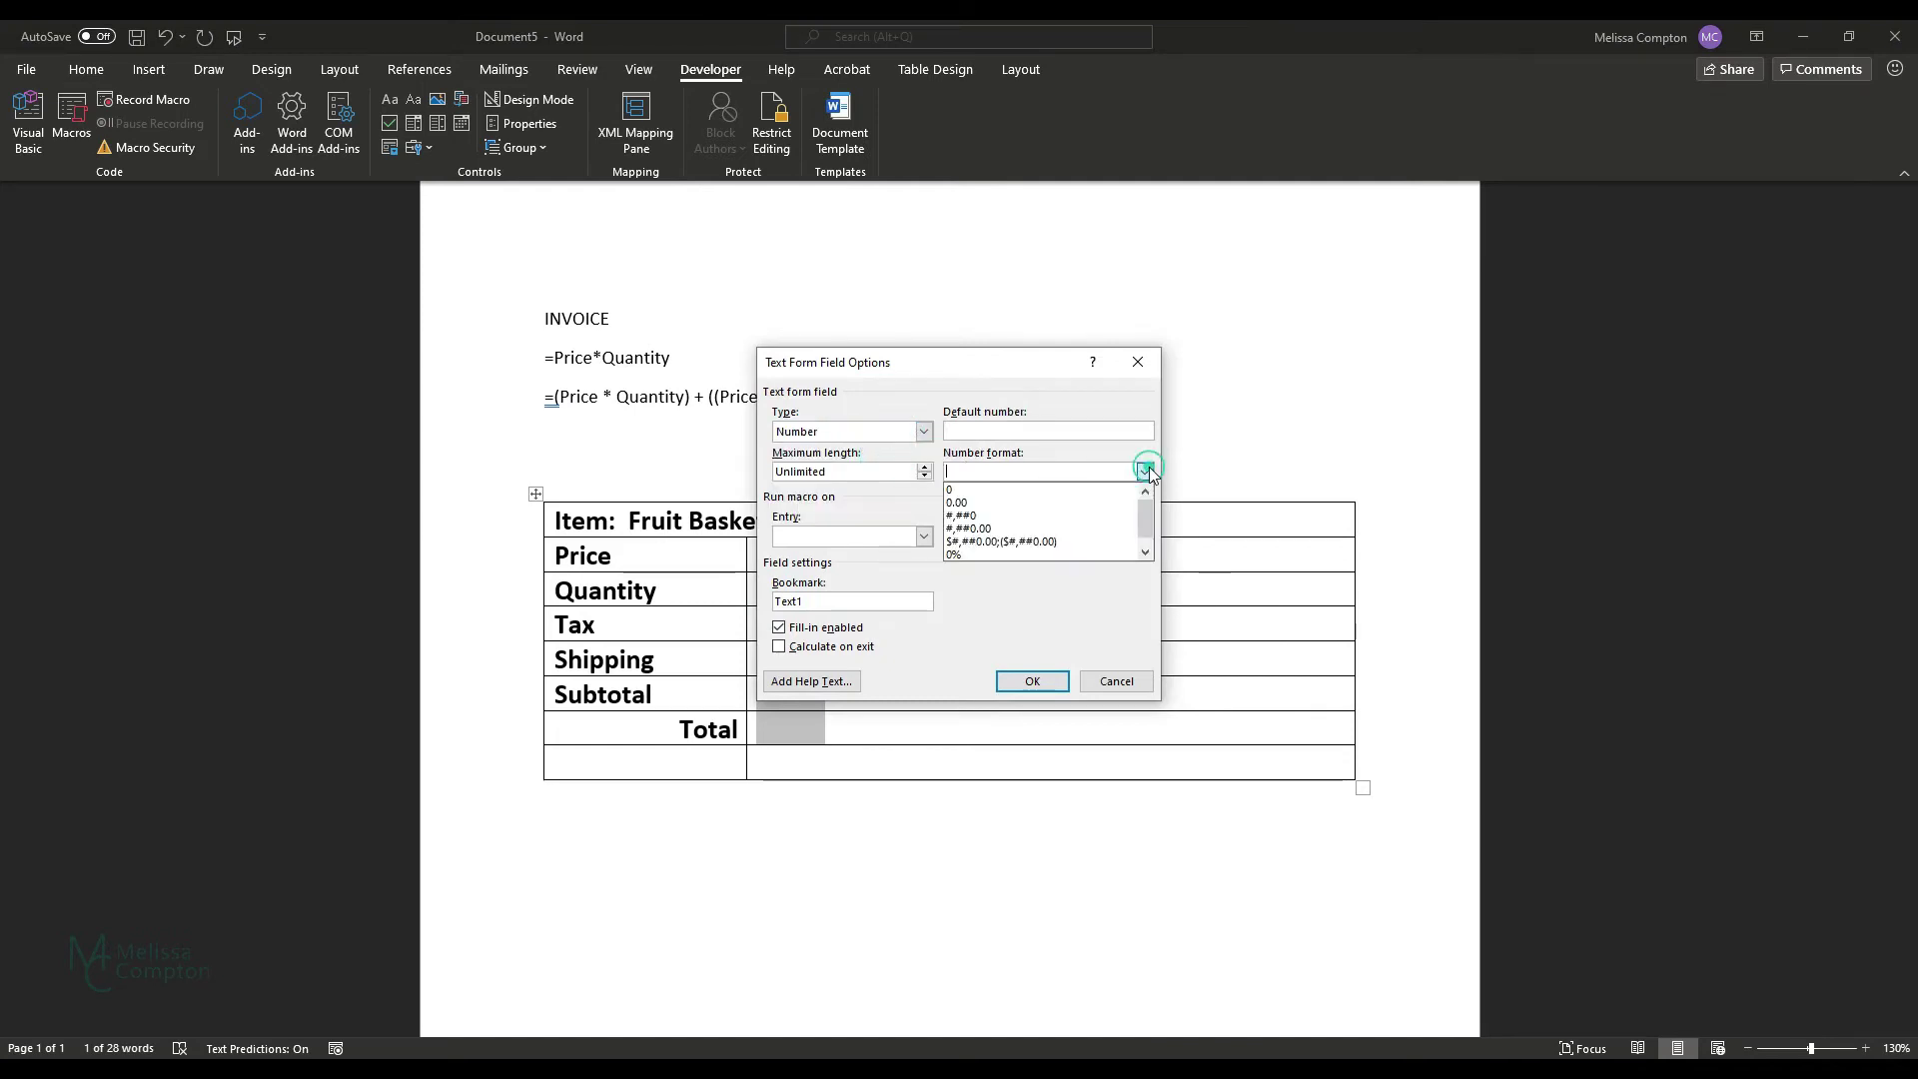
{"action": "left_click", "coordinate": [979, 494]}
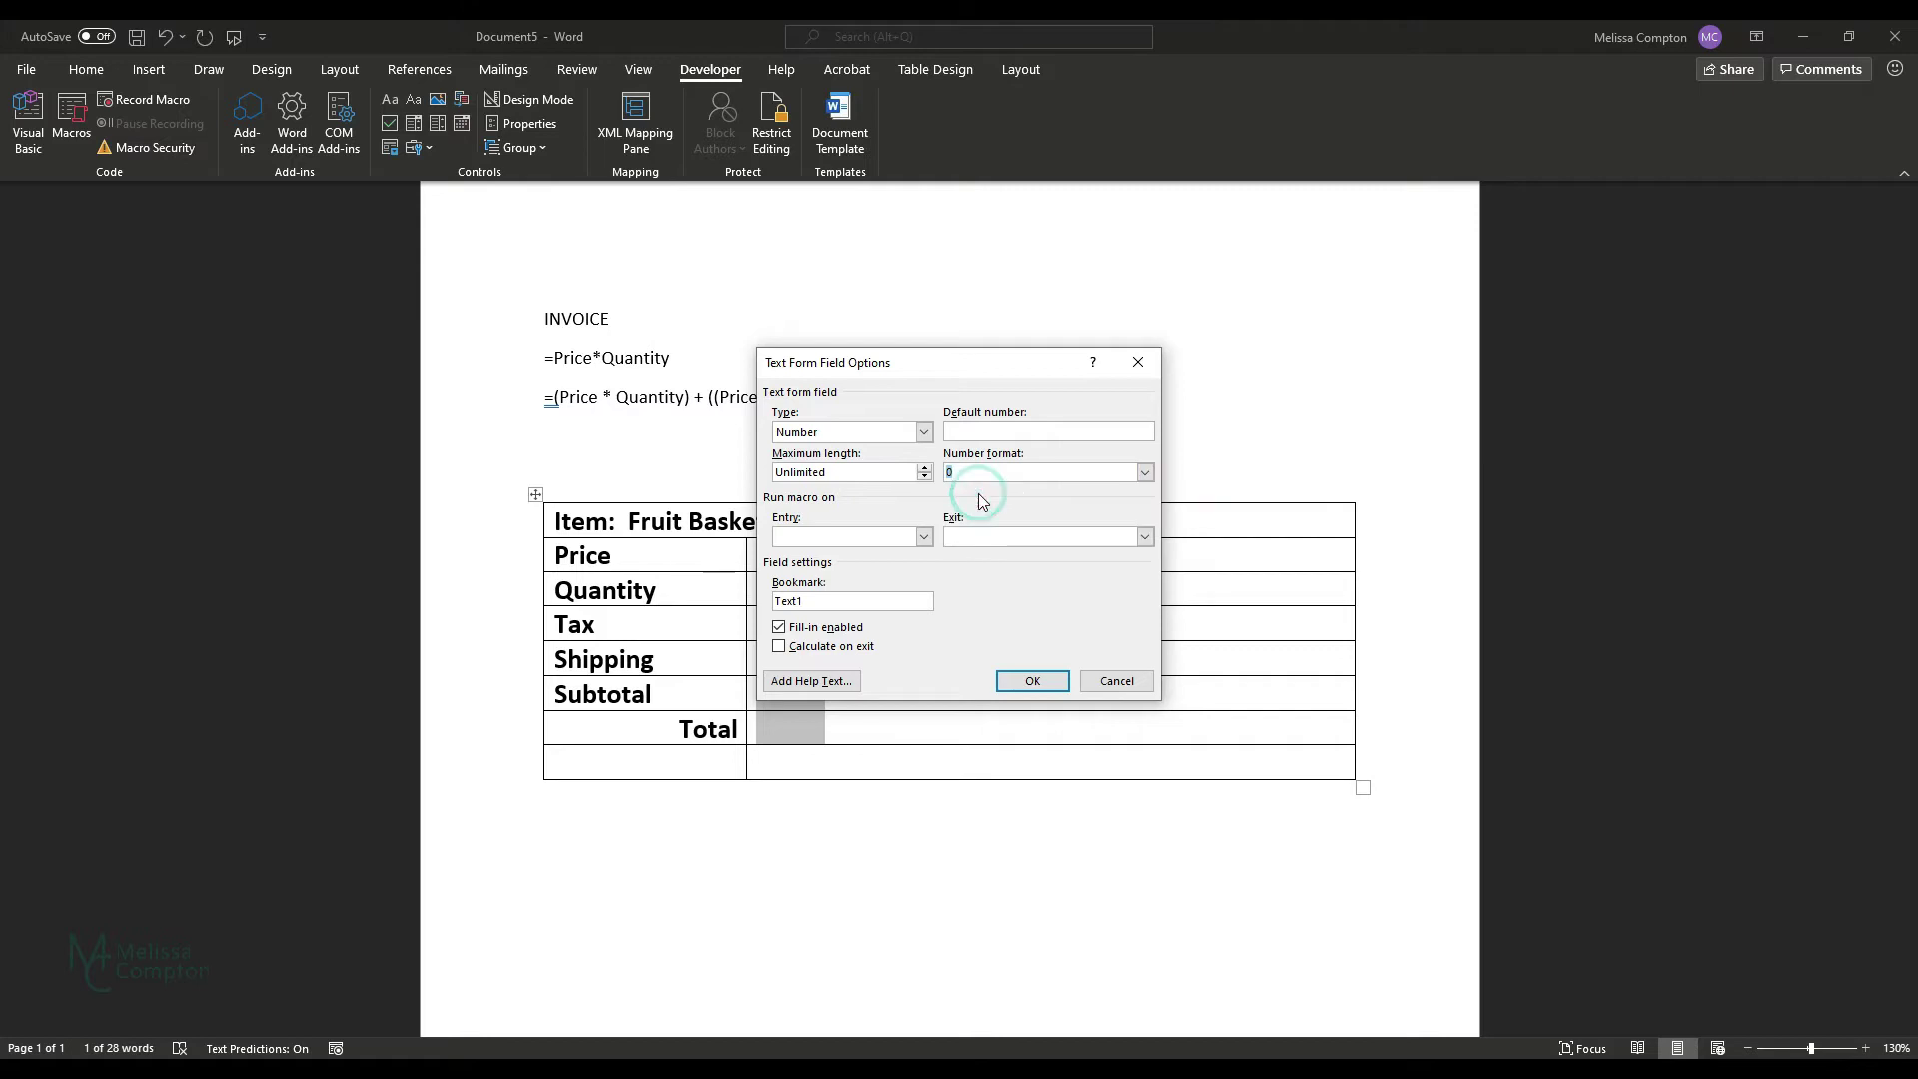
{"action": "double_click", "coordinate": [842, 601]}
{"action": "type", "text": "Quantity"}
{"action": "left_click", "coordinate": [778, 647]}
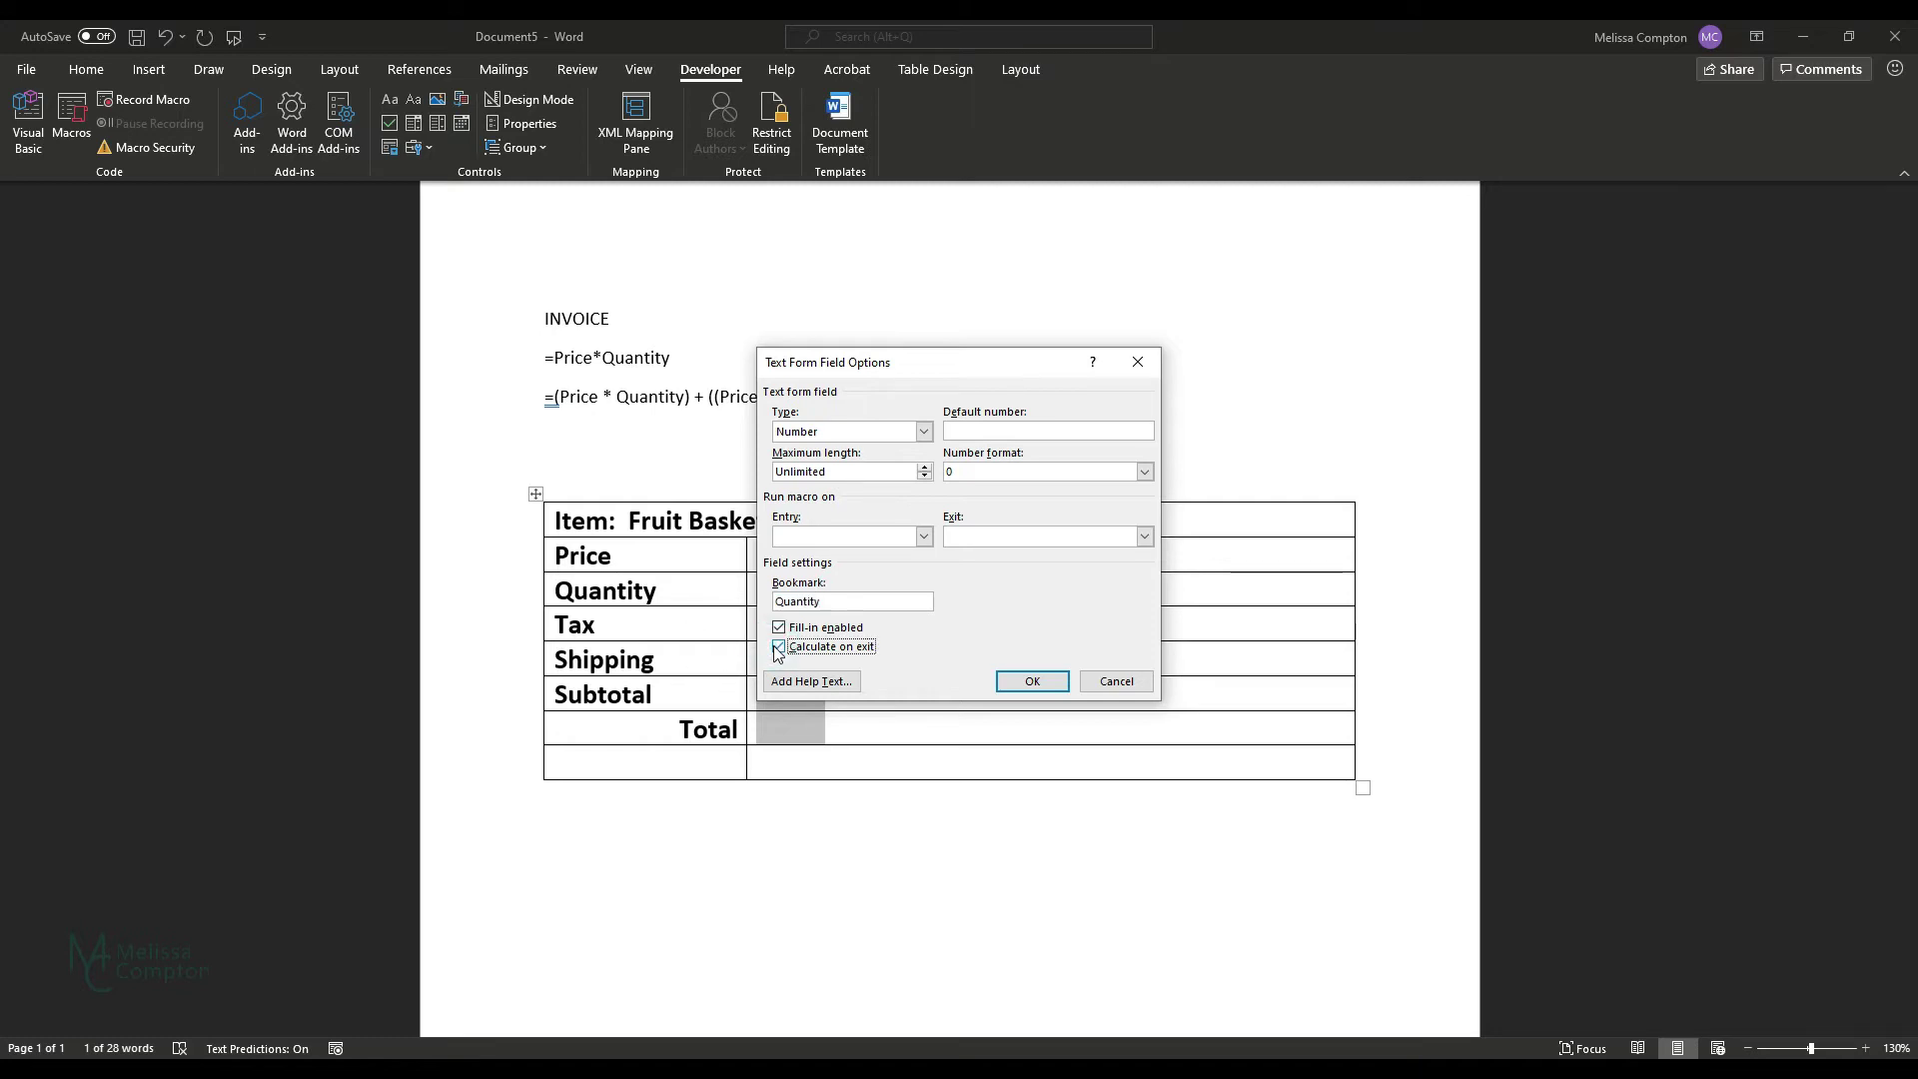
{"action": "left_click", "coordinate": [1038, 684]}
Set the Tax field to Number type, 0% format, bookmark 'Tax', calculate on exit
{"action": "double_click", "coordinate": [790, 621]}
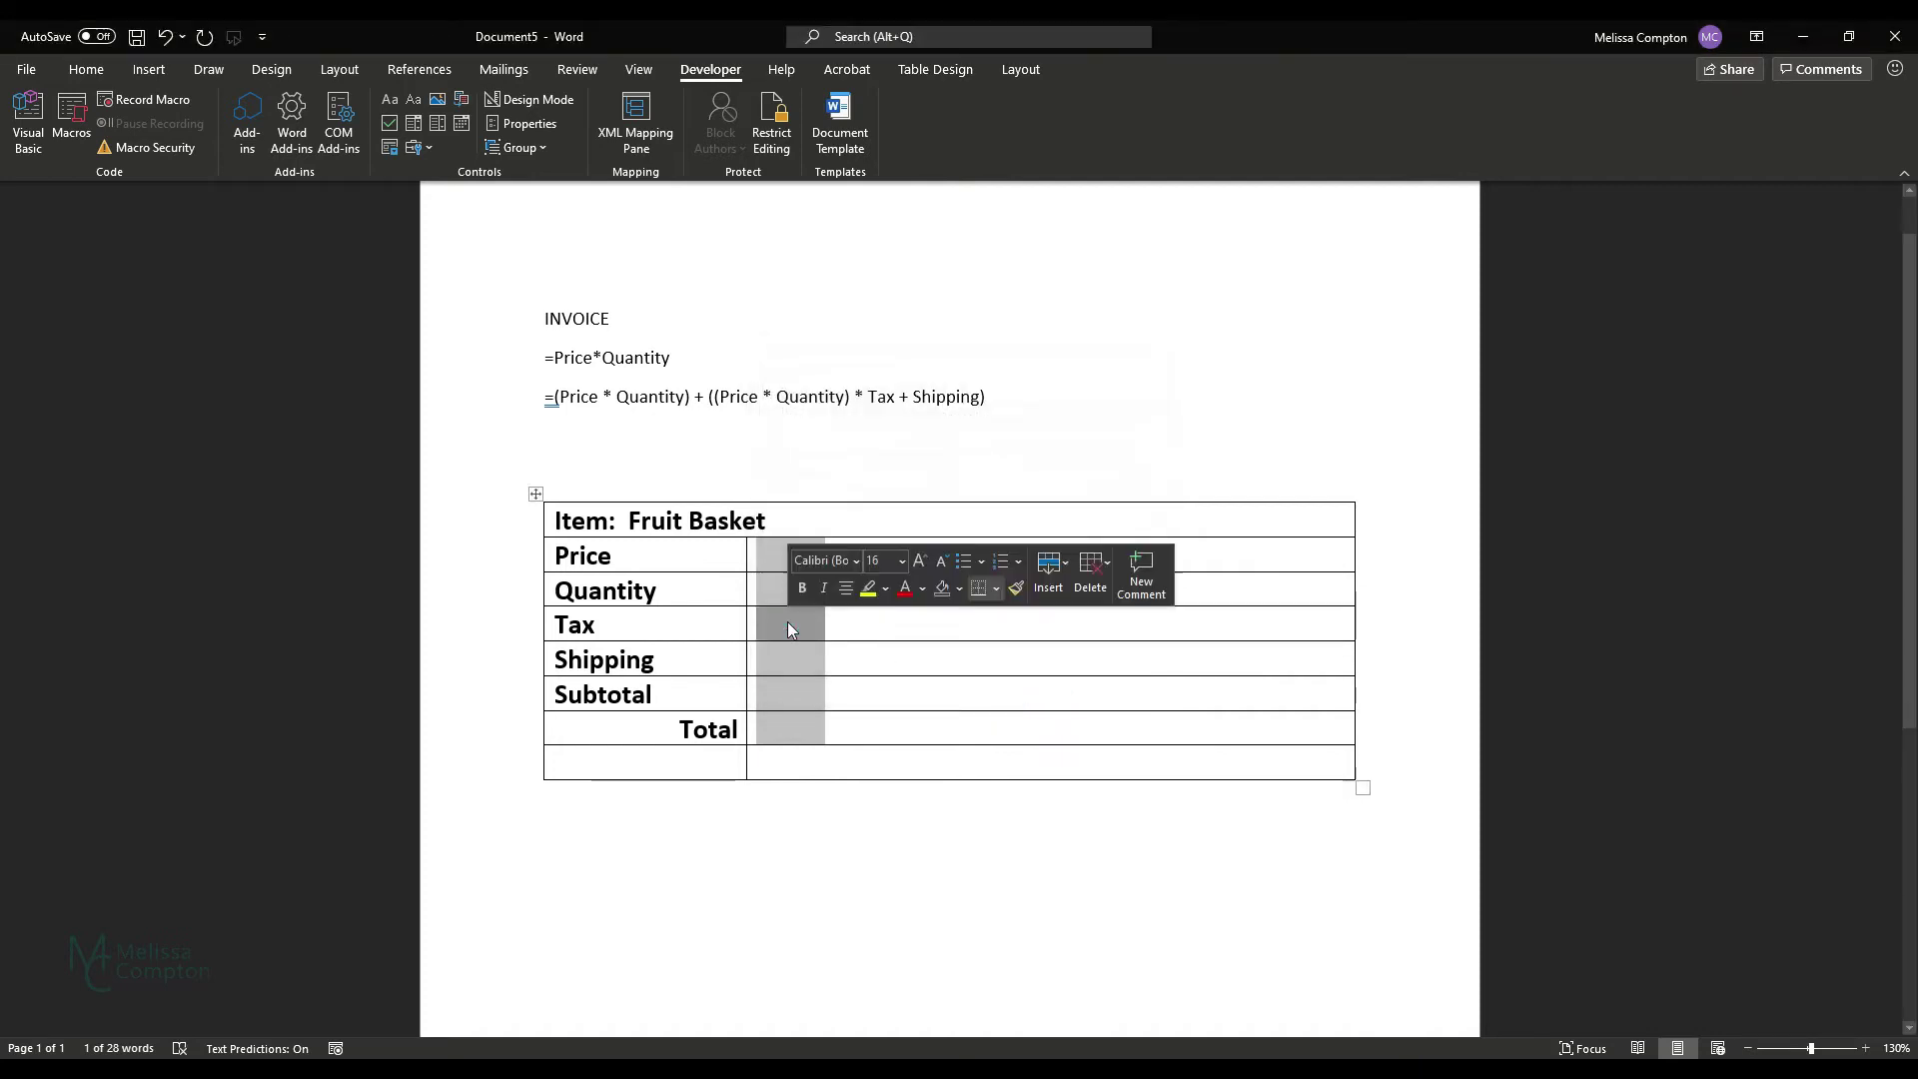
{"action": "left_click", "coordinate": [917, 431]}
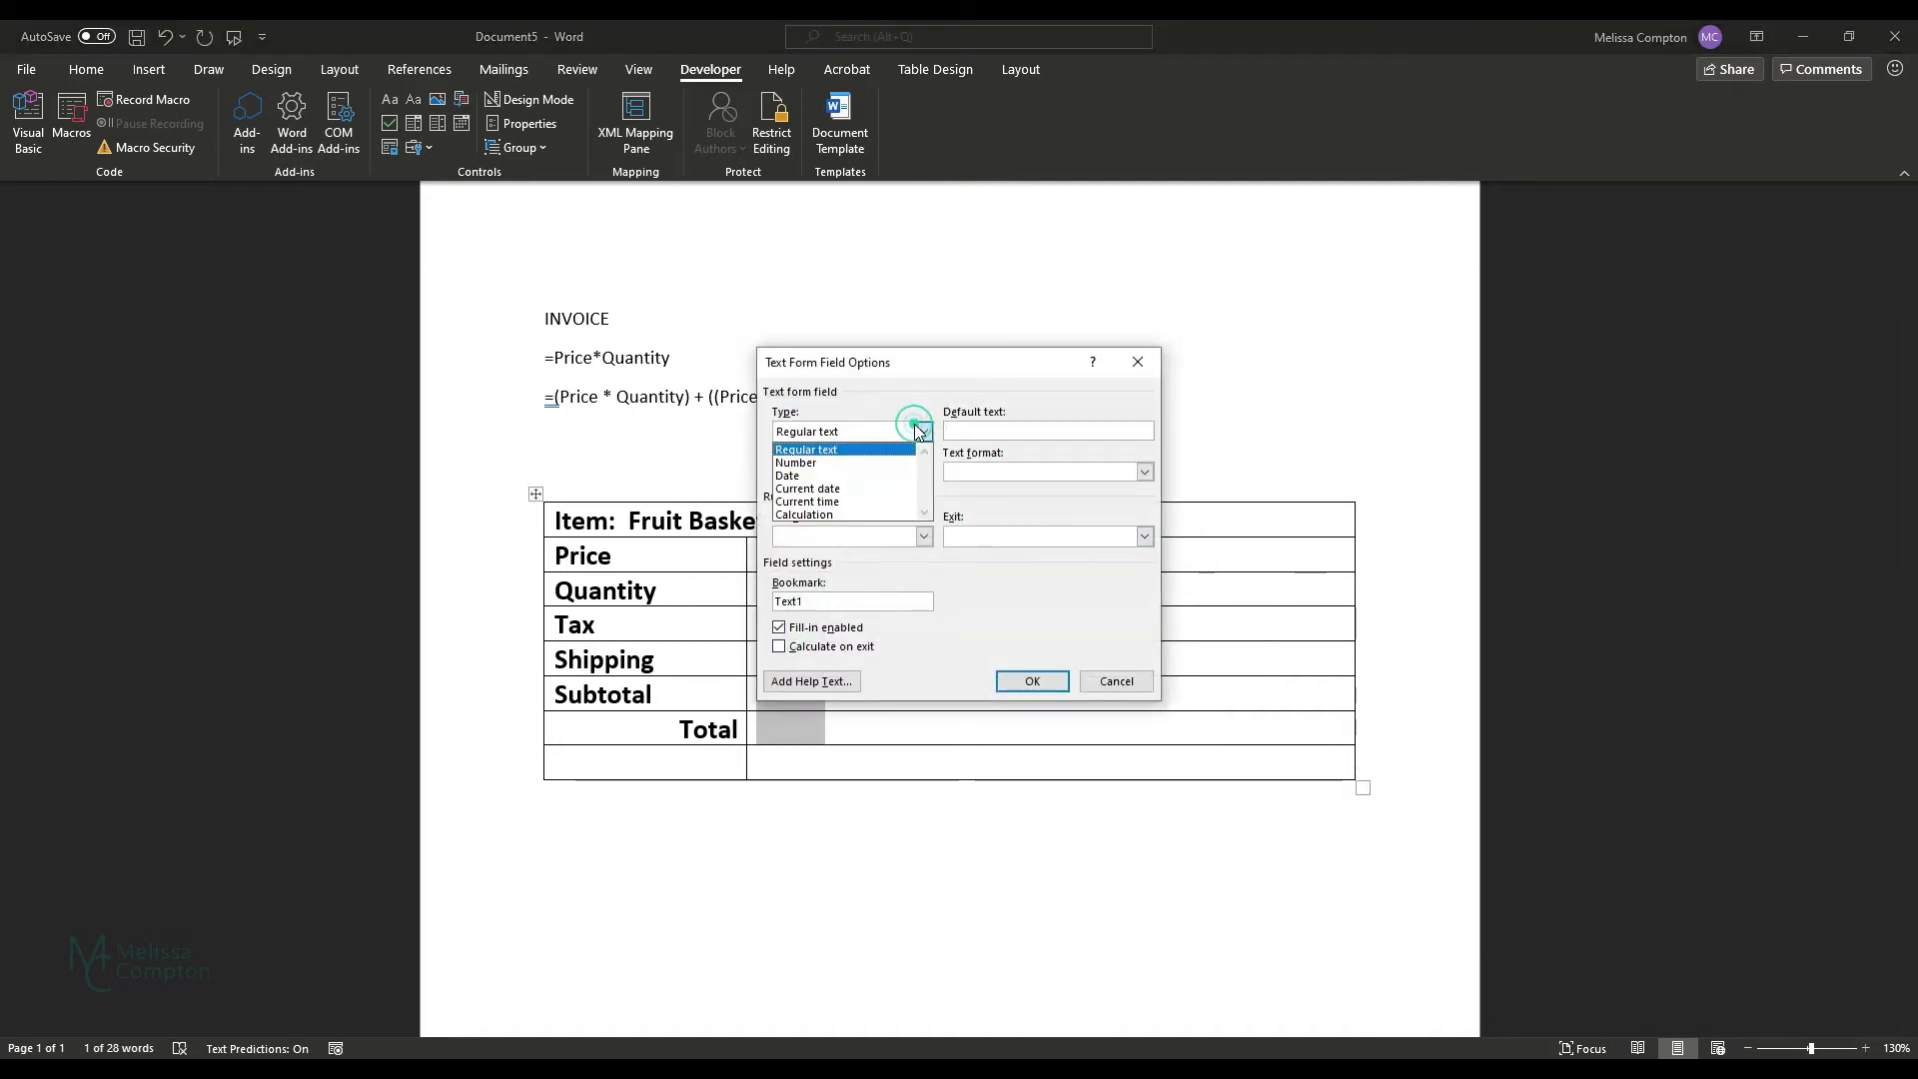
{"action": "left_click", "coordinate": [857, 463]}
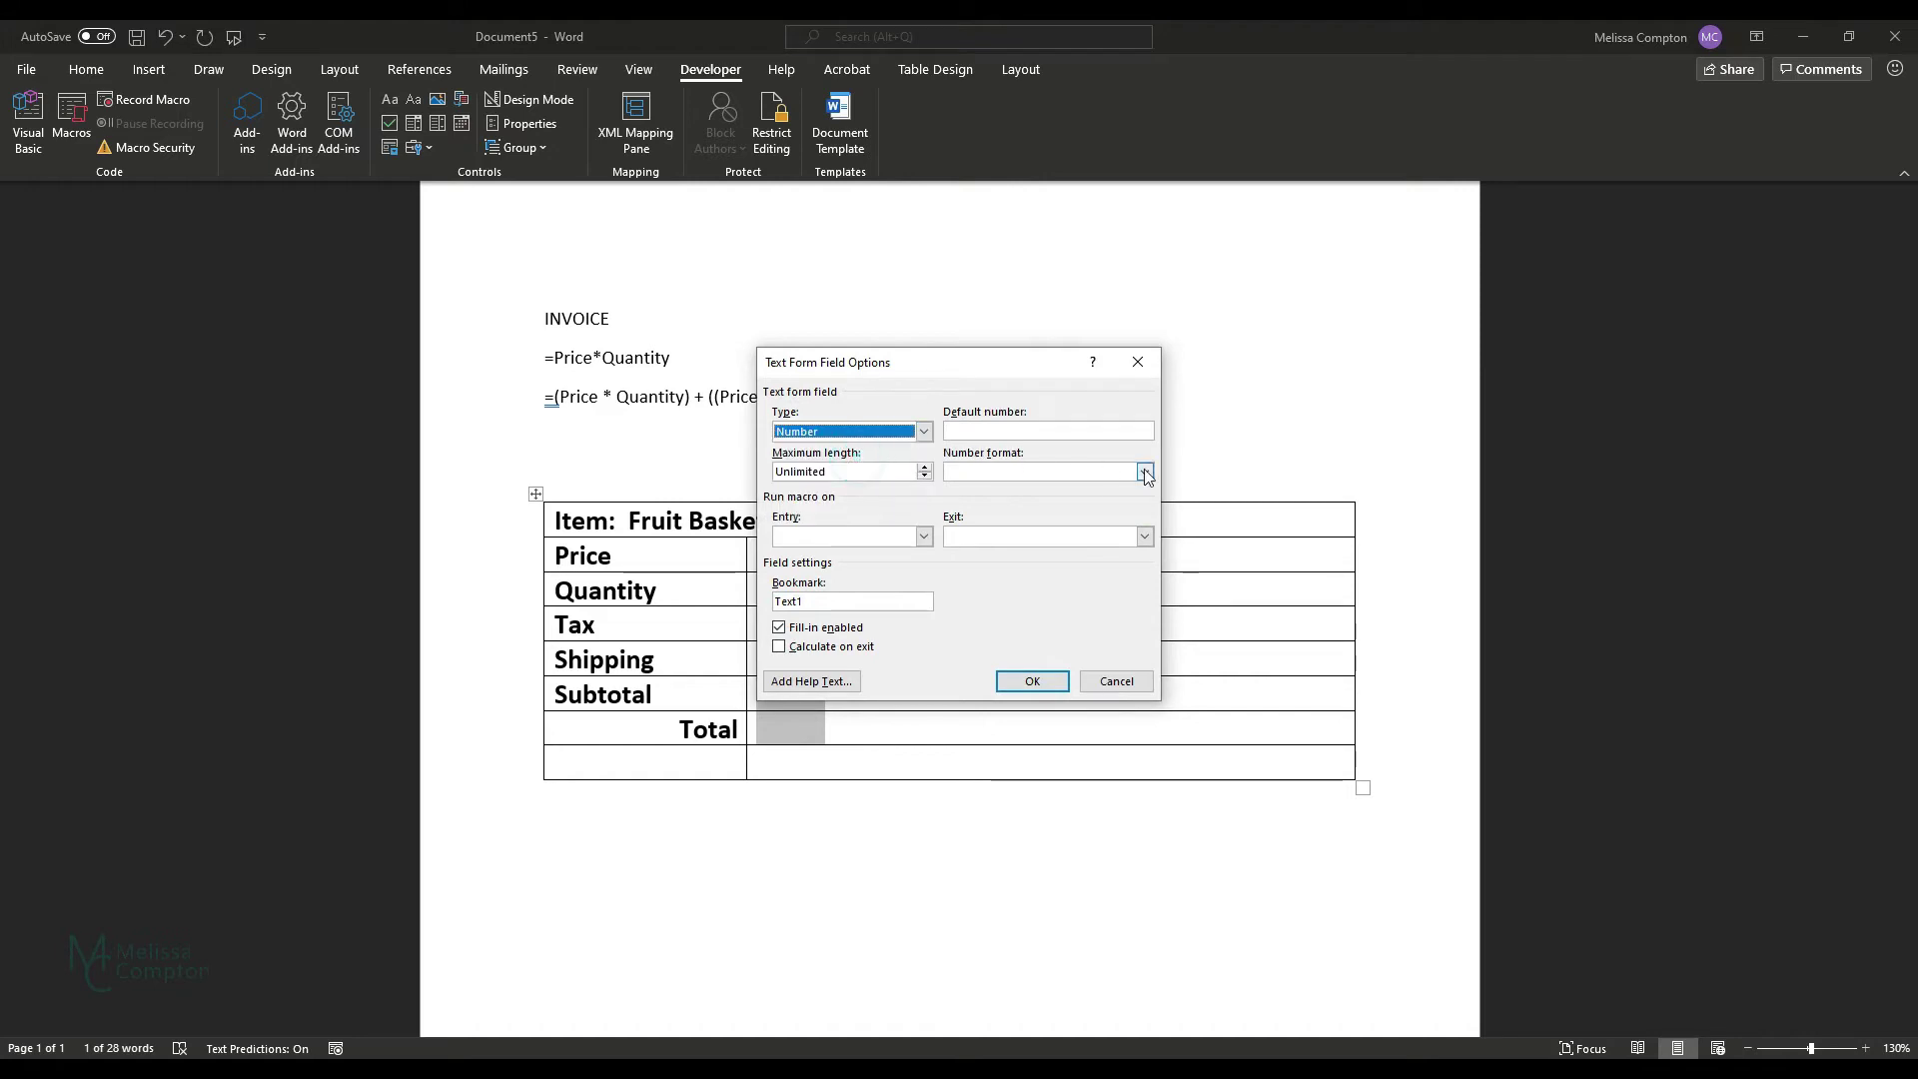
{"action": "left_click", "coordinate": [1145, 471]}
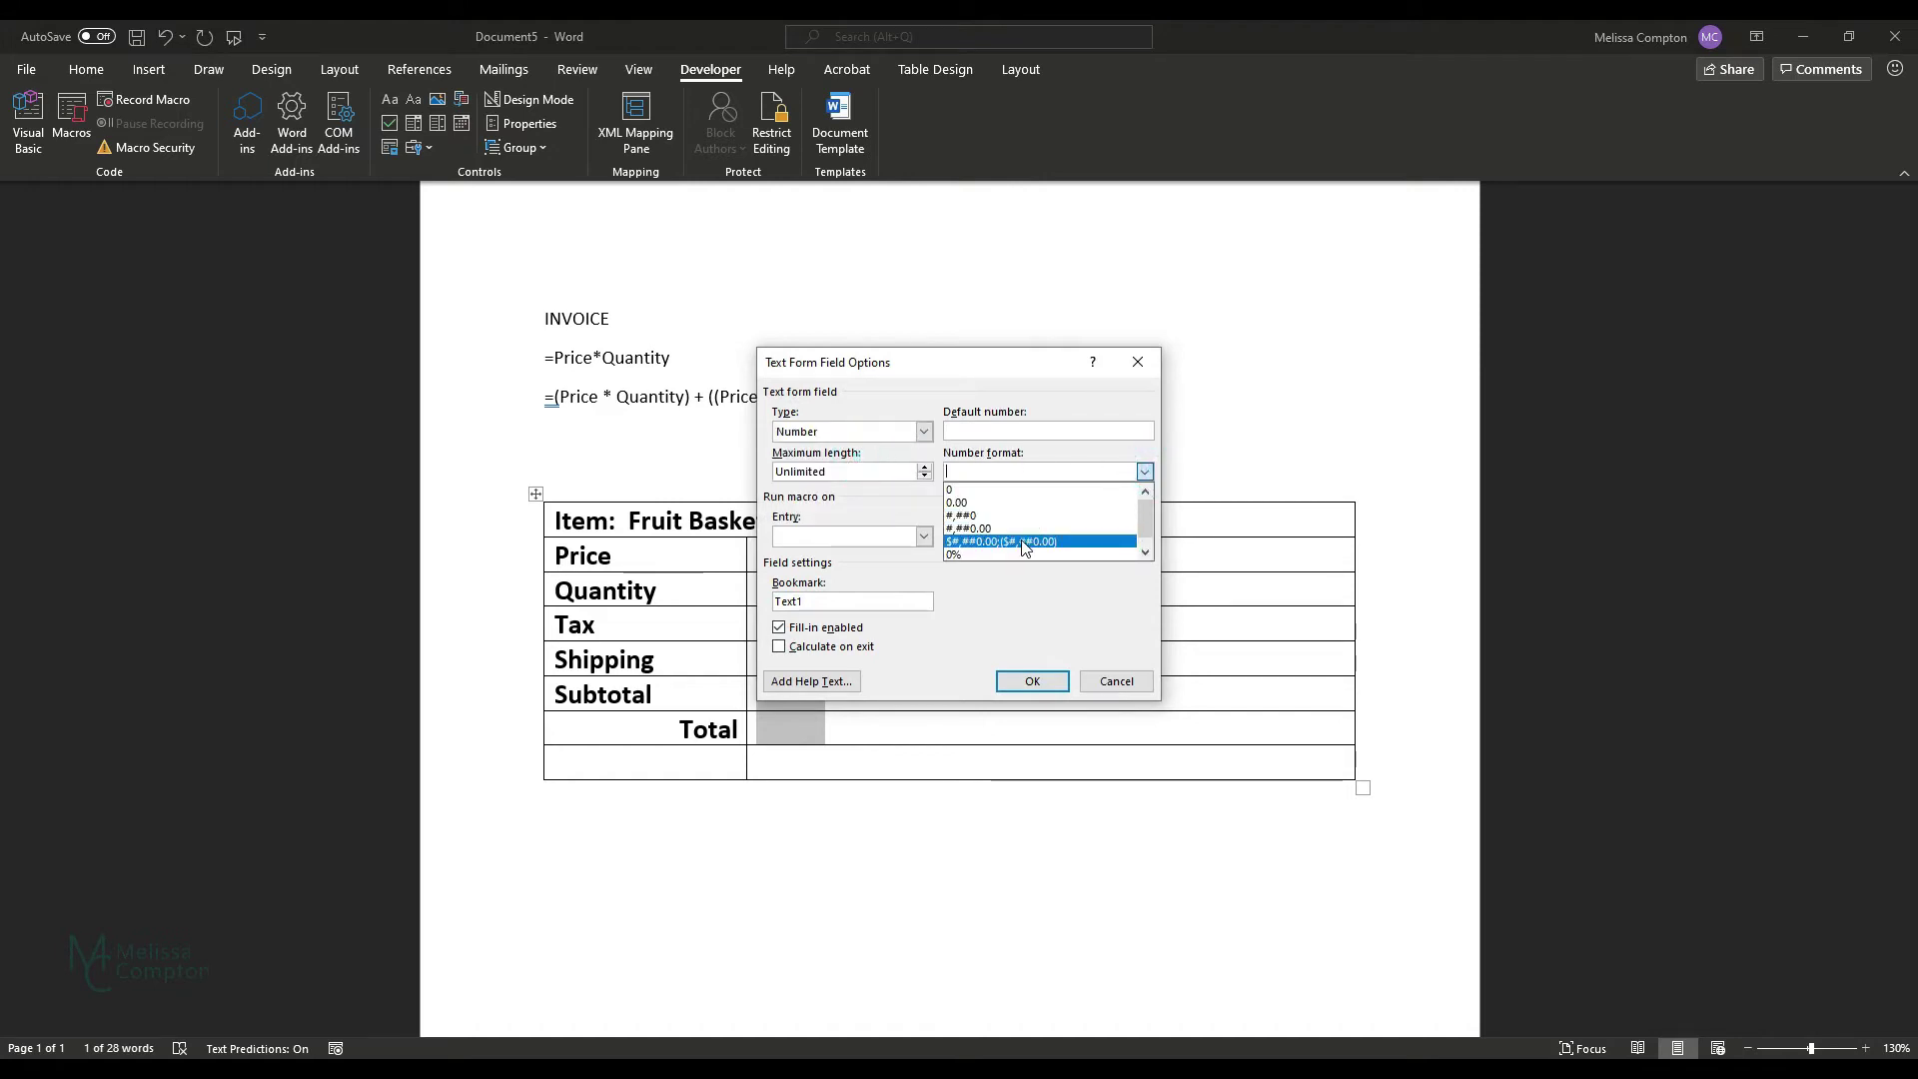
{"action": "left_click", "coordinate": [954, 556]}
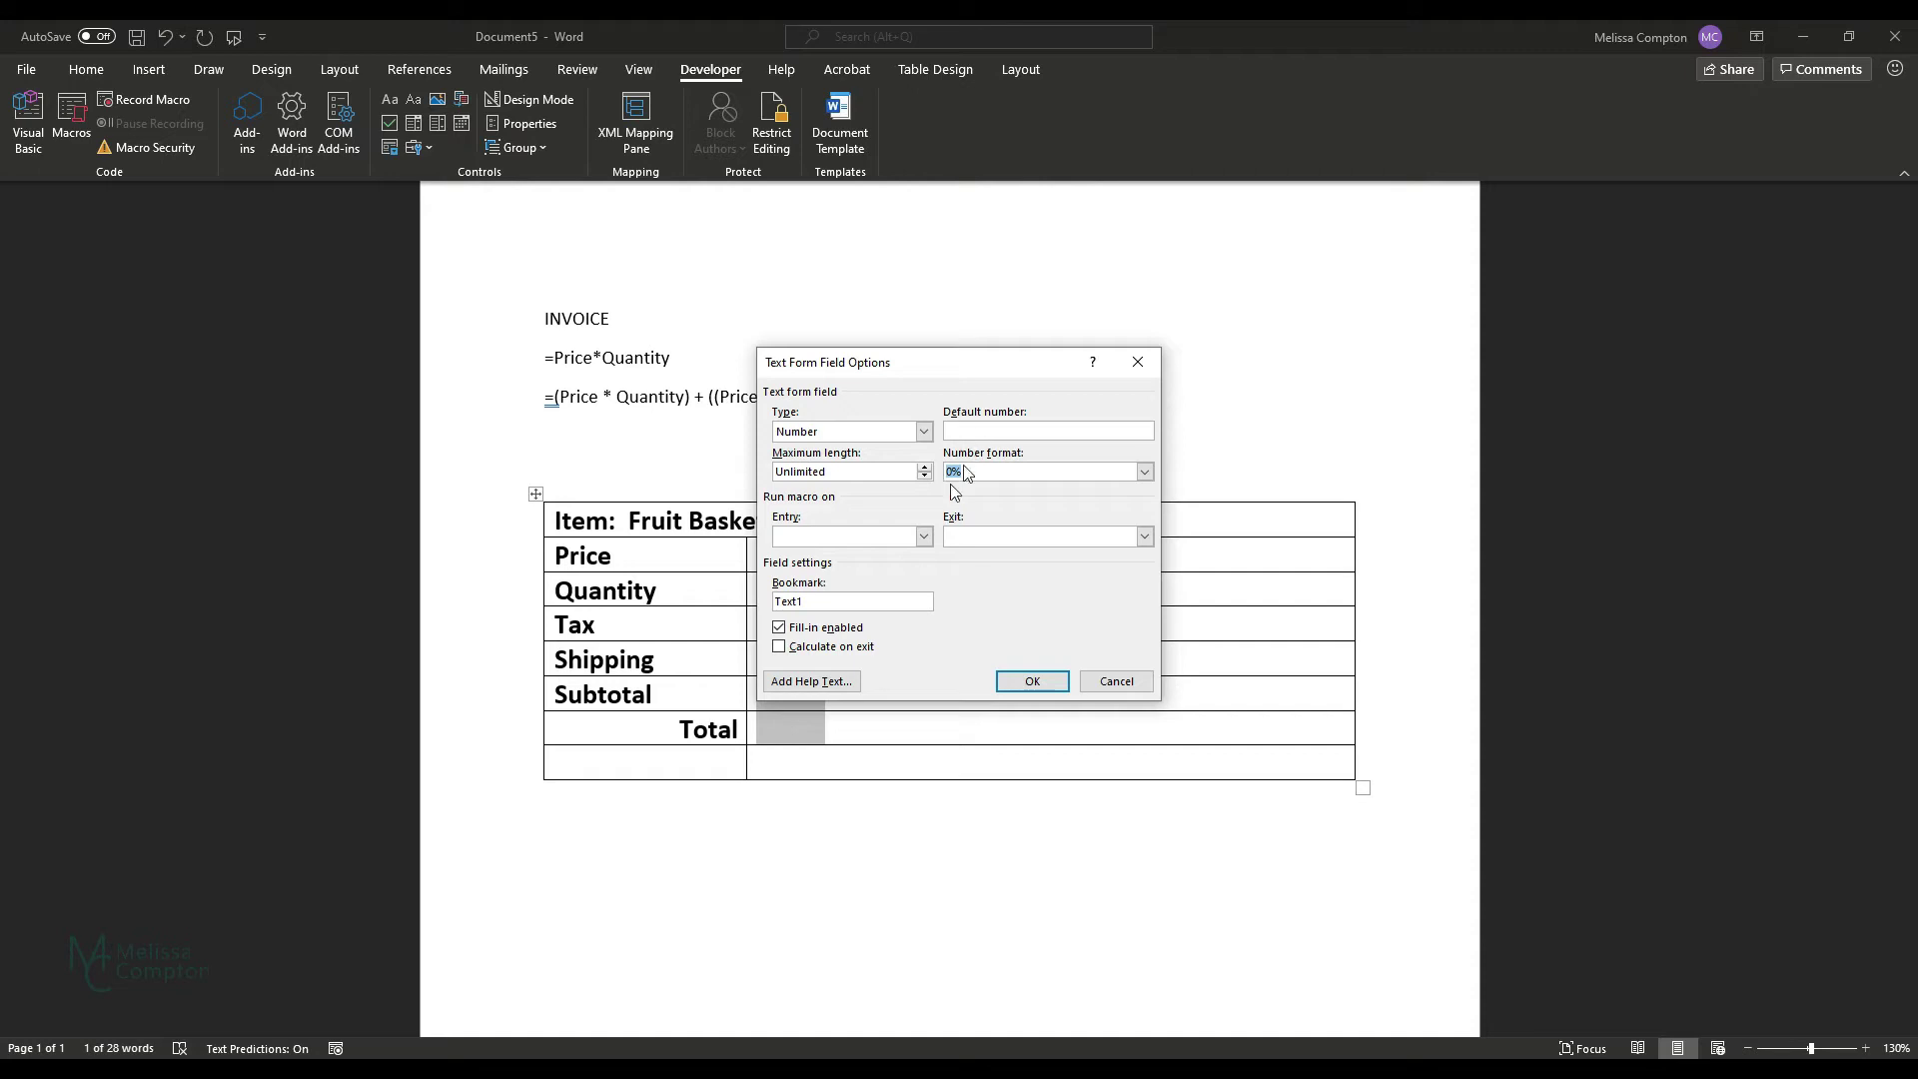
{"action": "double_click", "coordinate": [822, 603]}
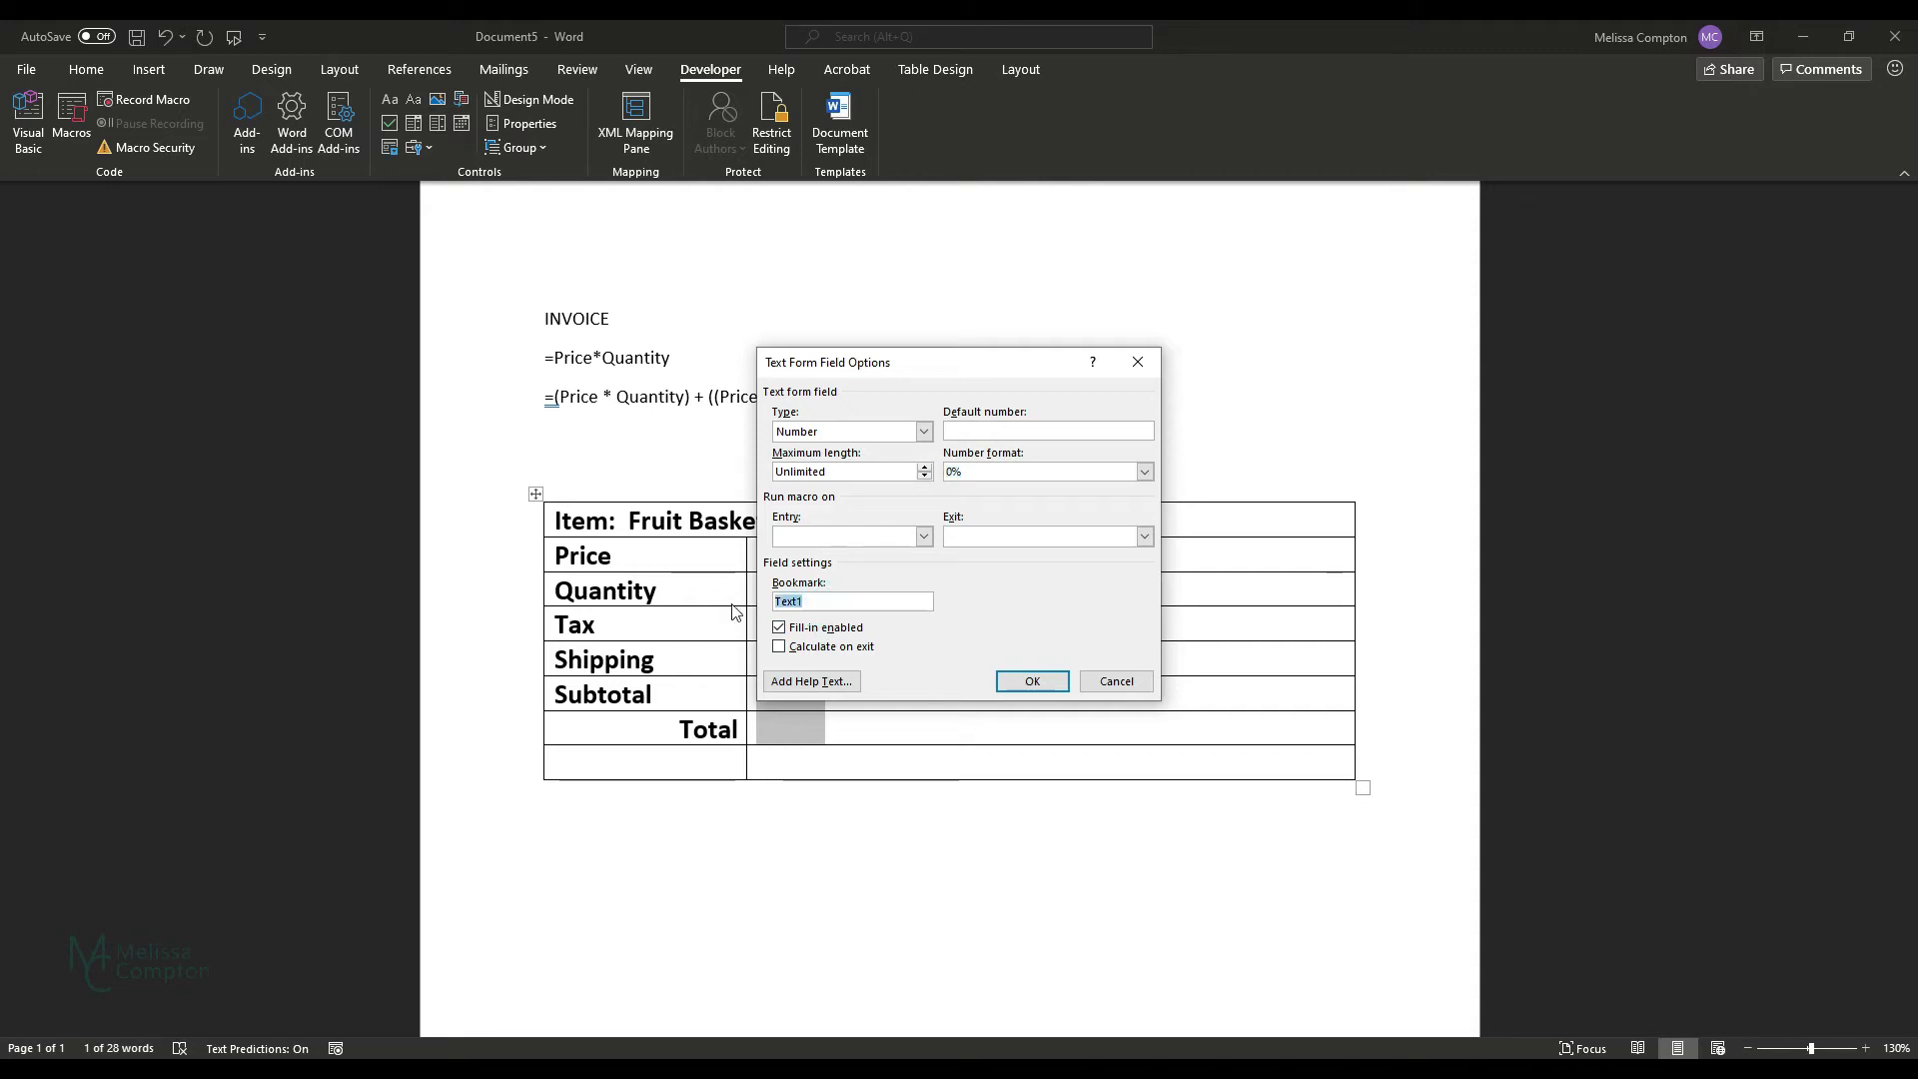
{"action": "type", "text": "Tax"}
{"action": "left_click", "coordinate": [780, 648]}
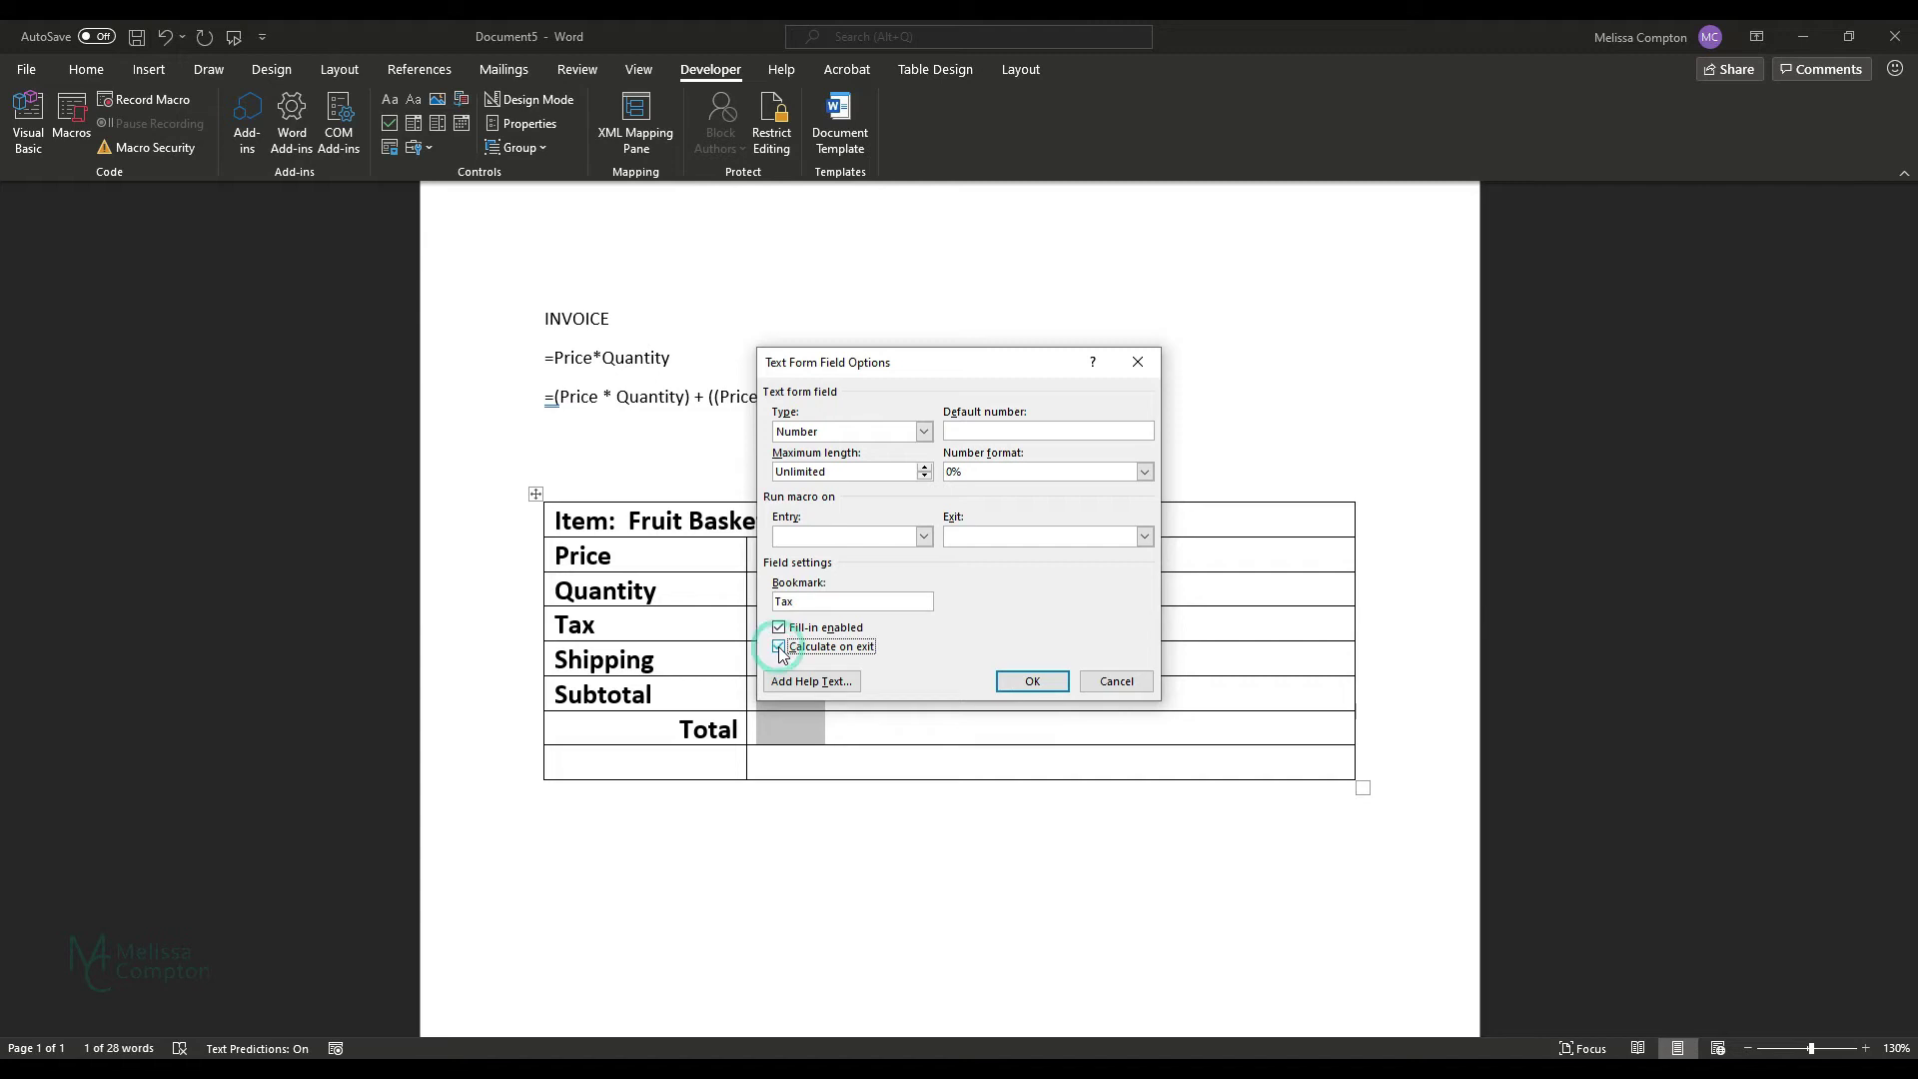
{"action": "left_click", "coordinate": [1034, 681]}
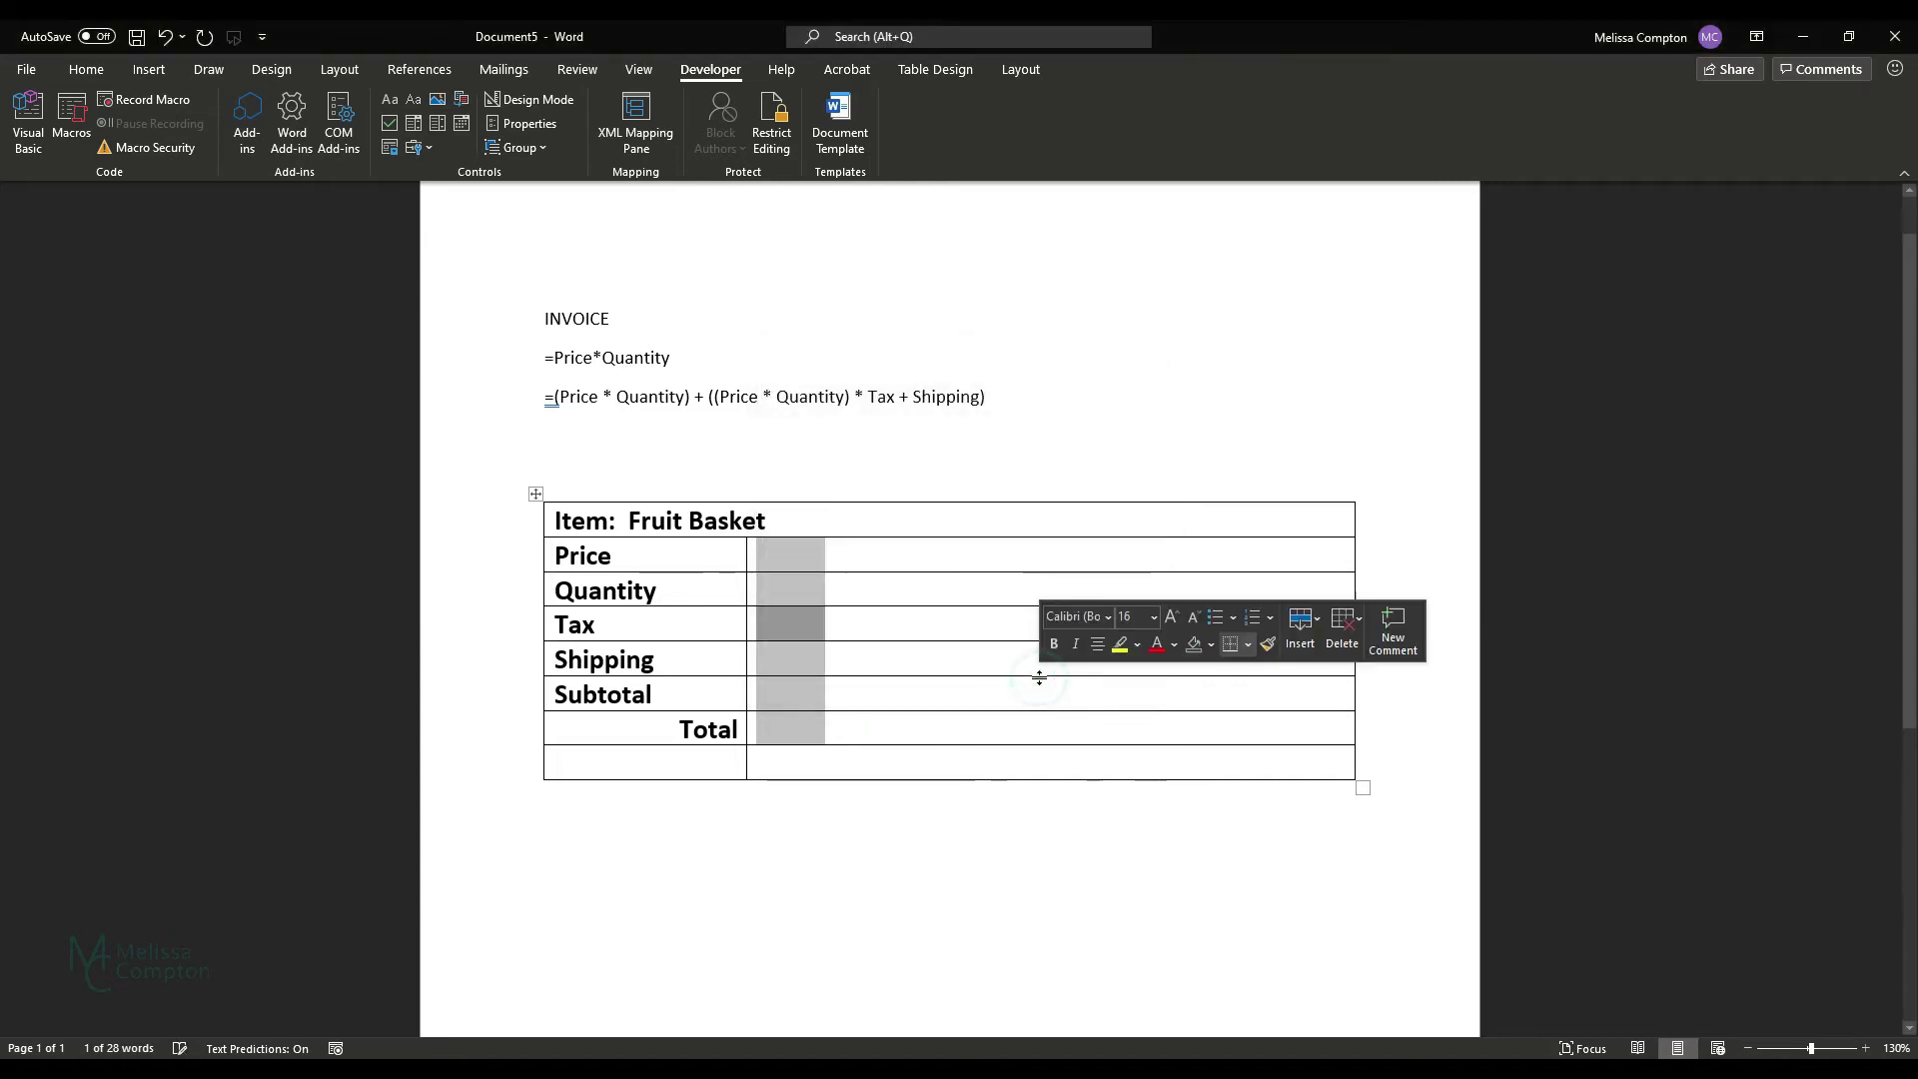
Give the Shipping field Number type, $#,##0.00;($#,##0.00) format, bookmark 'Shipping', and calculate on exit
{"action": "left_click", "coordinate": [795, 656]}
{"action": "double_click", "coordinate": [794, 657]}
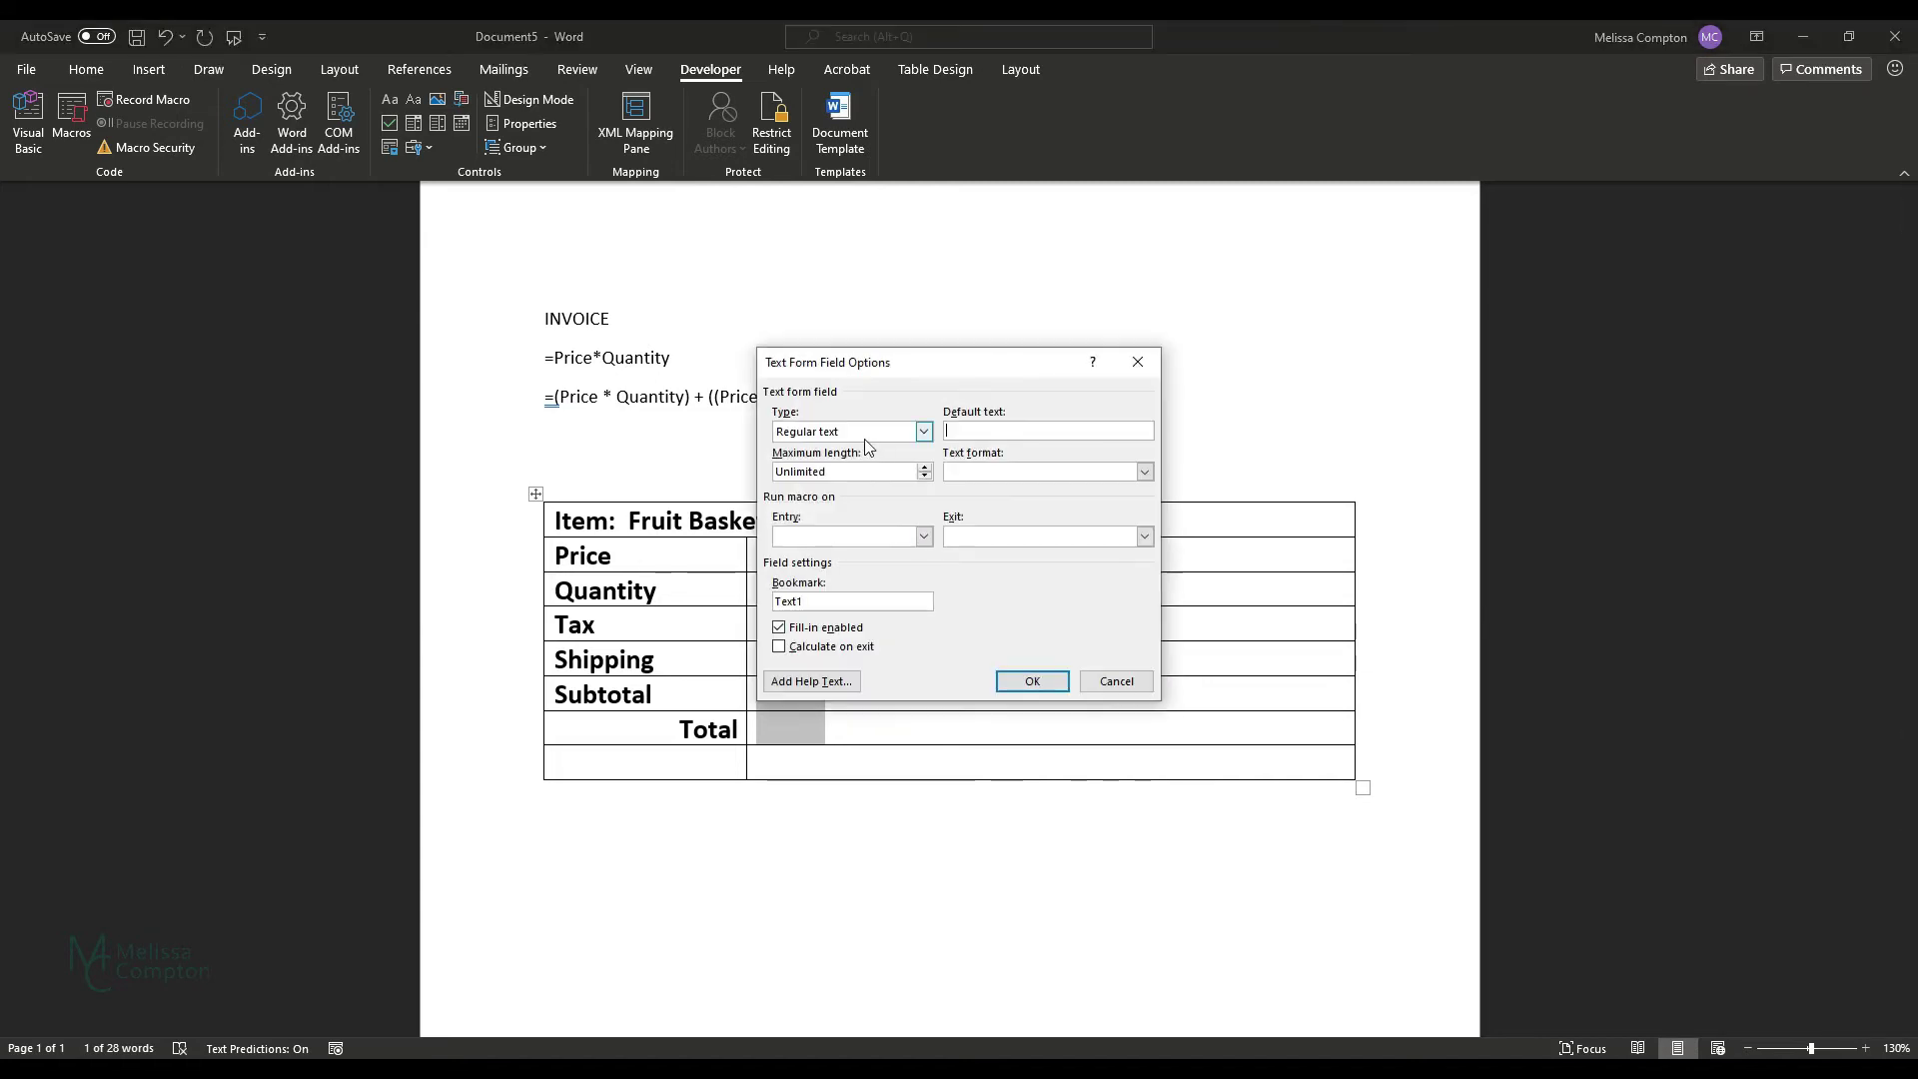
{"action": "left_click", "coordinate": [923, 431]}
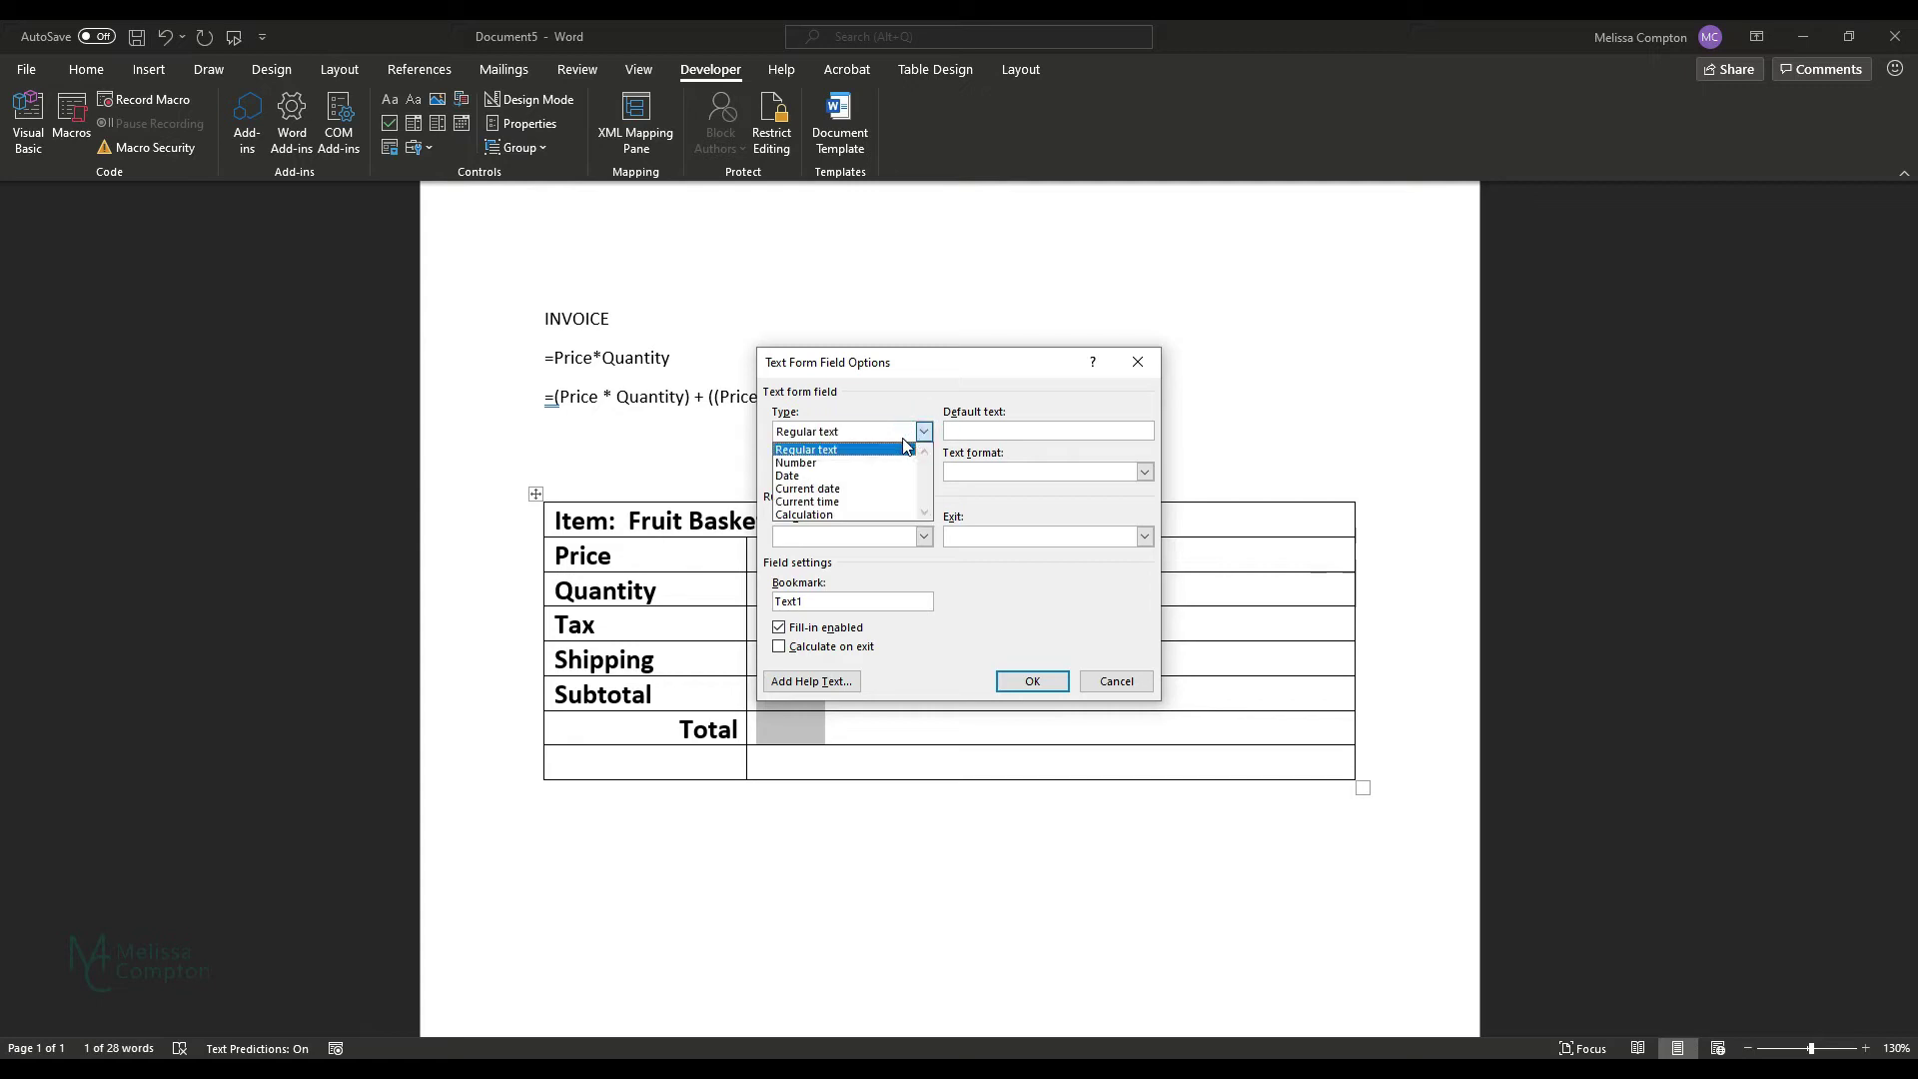
{"action": "left_click", "coordinate": [869, 463]}
{"action": "left_click", "coordinate": [1145, 472]}
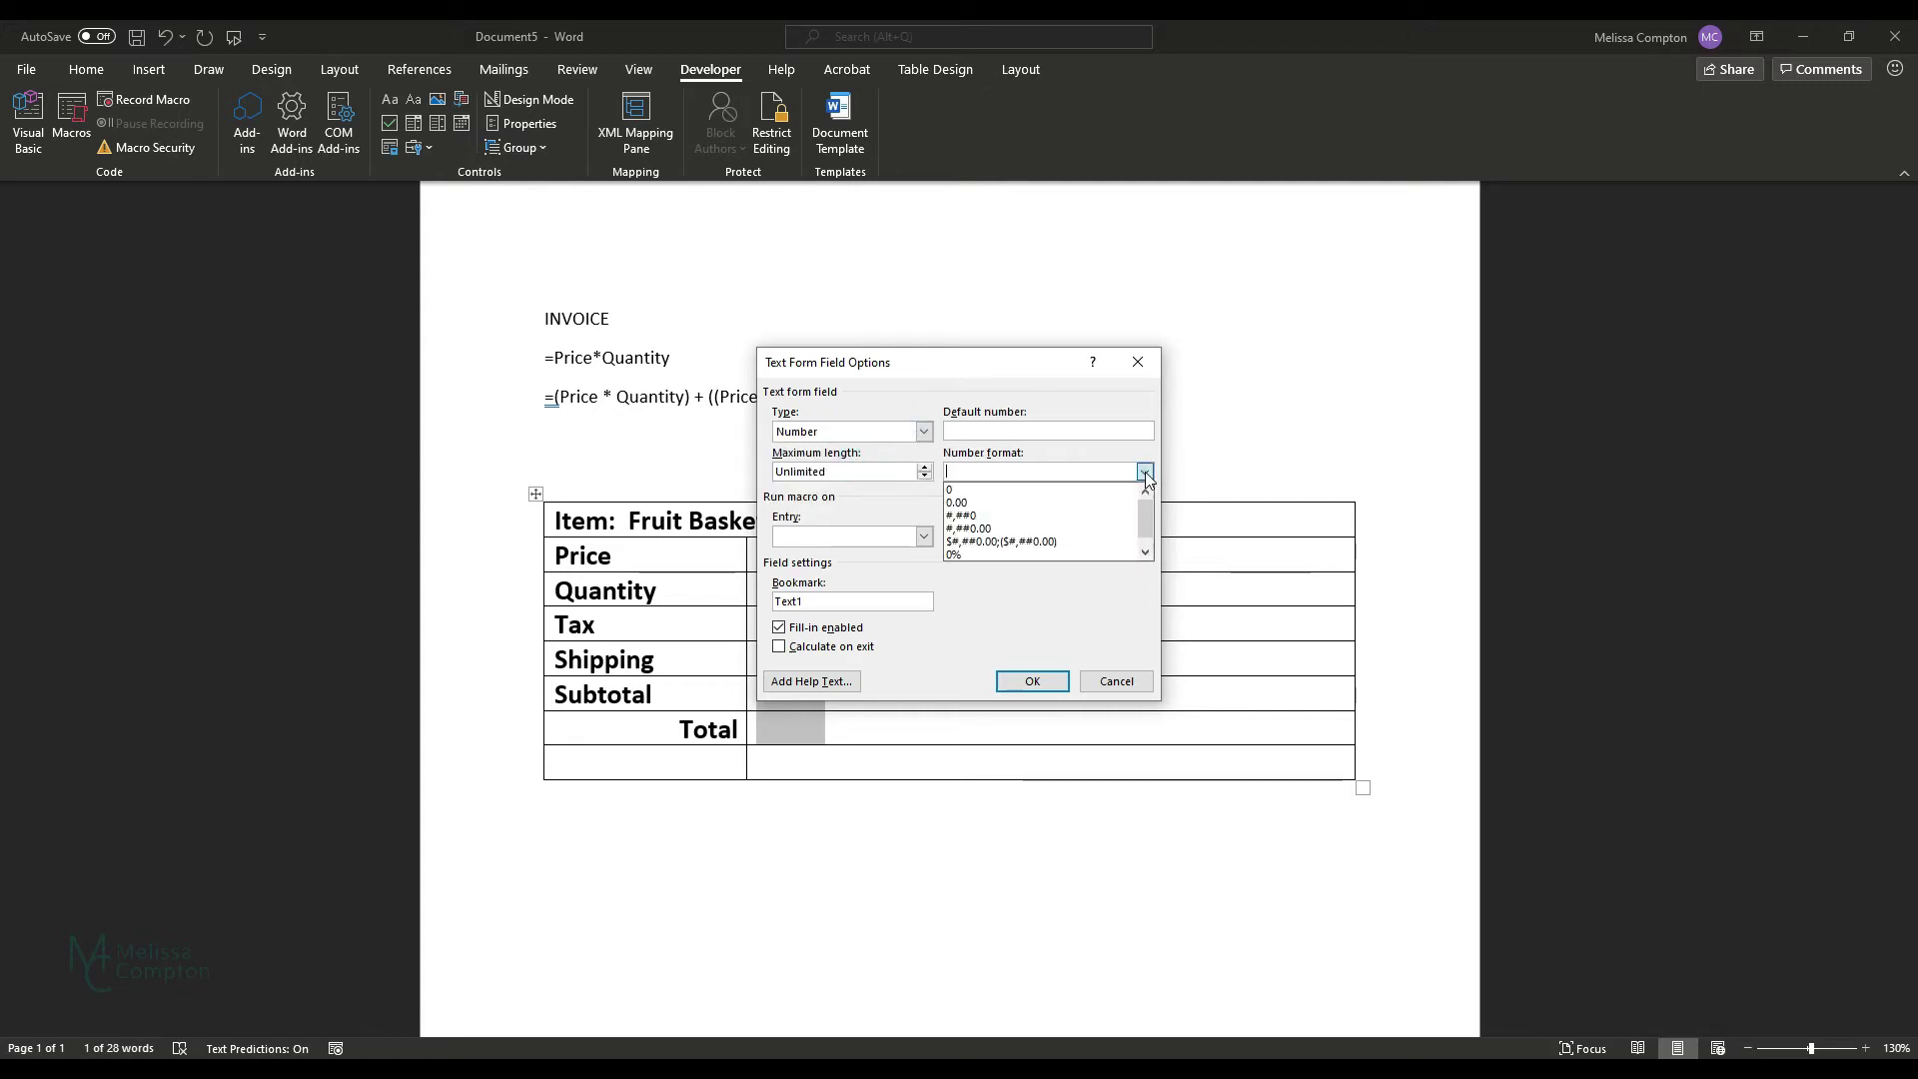
{"action": "left_click", "coordinate": [1077, 541]}
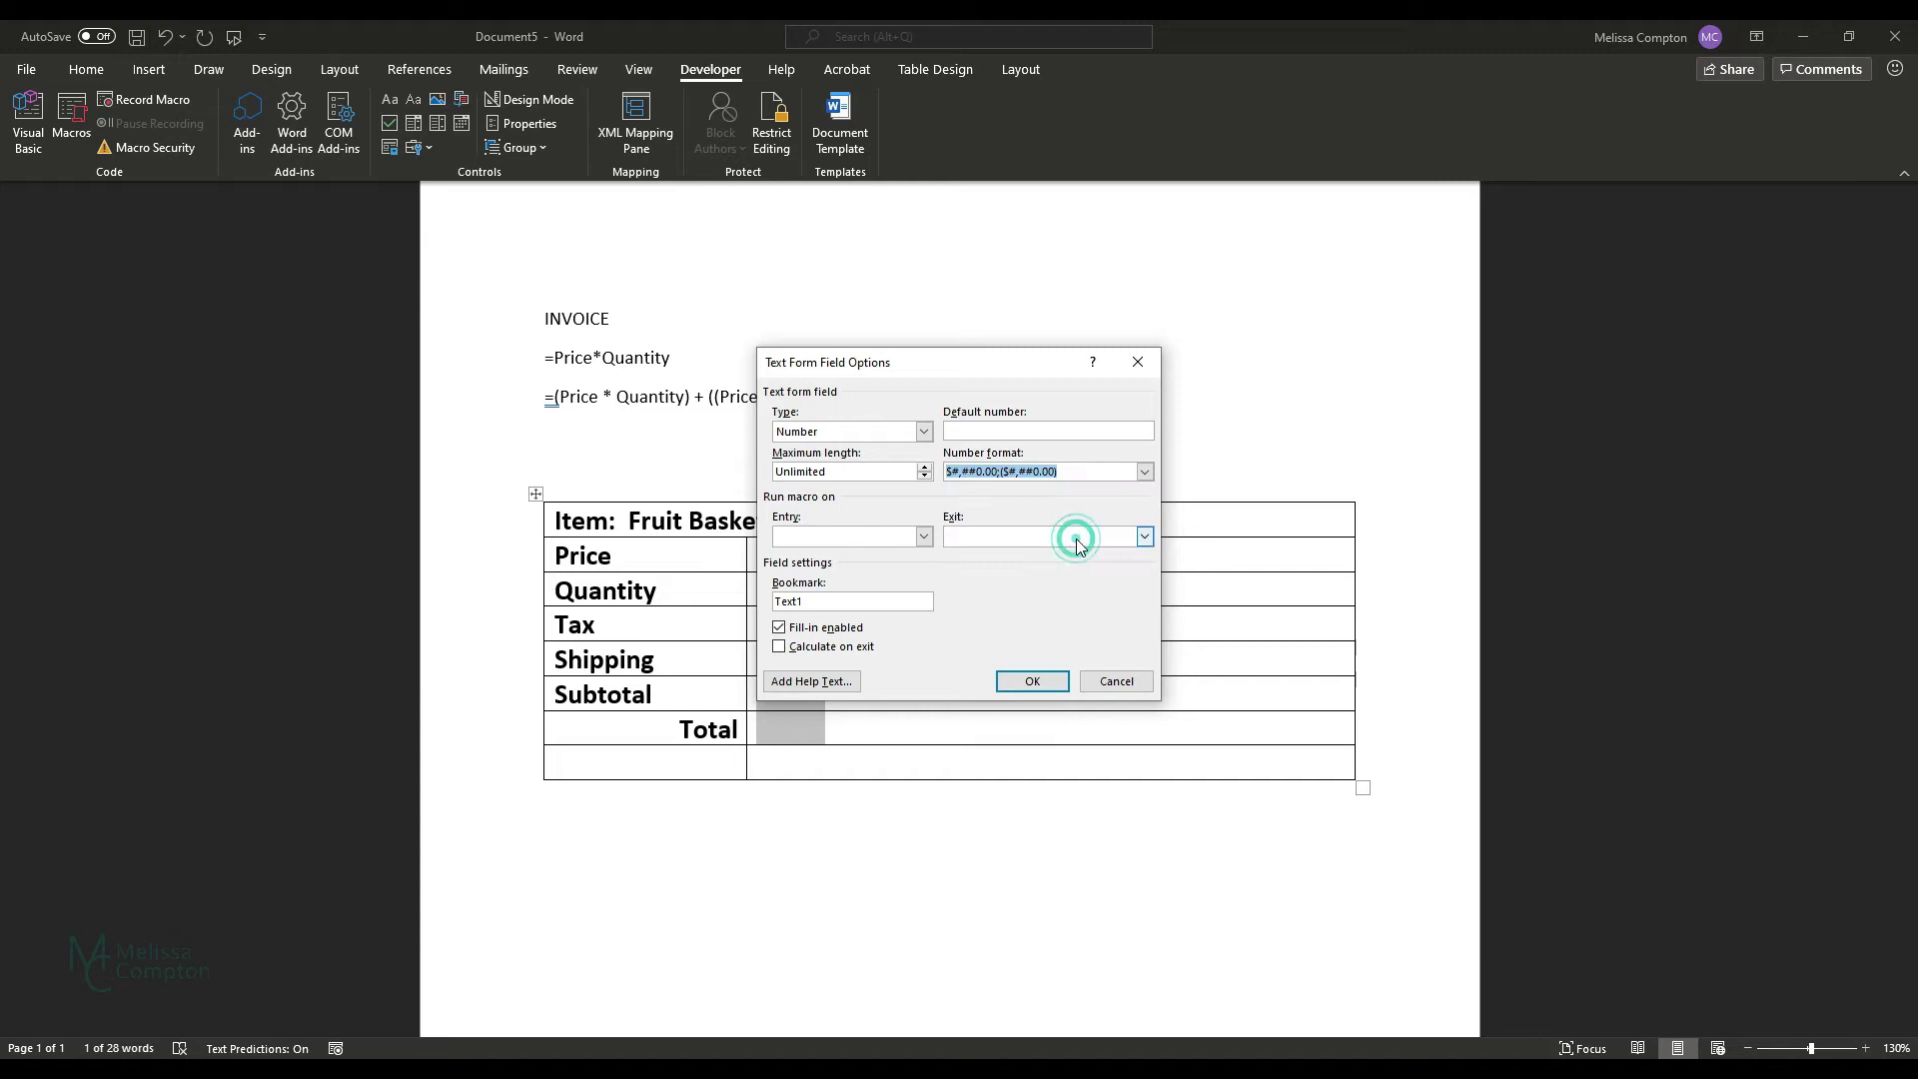
{"action": "double_click", "coordinate": [847, 601]}
{"action": "type", "text": "Ship"}
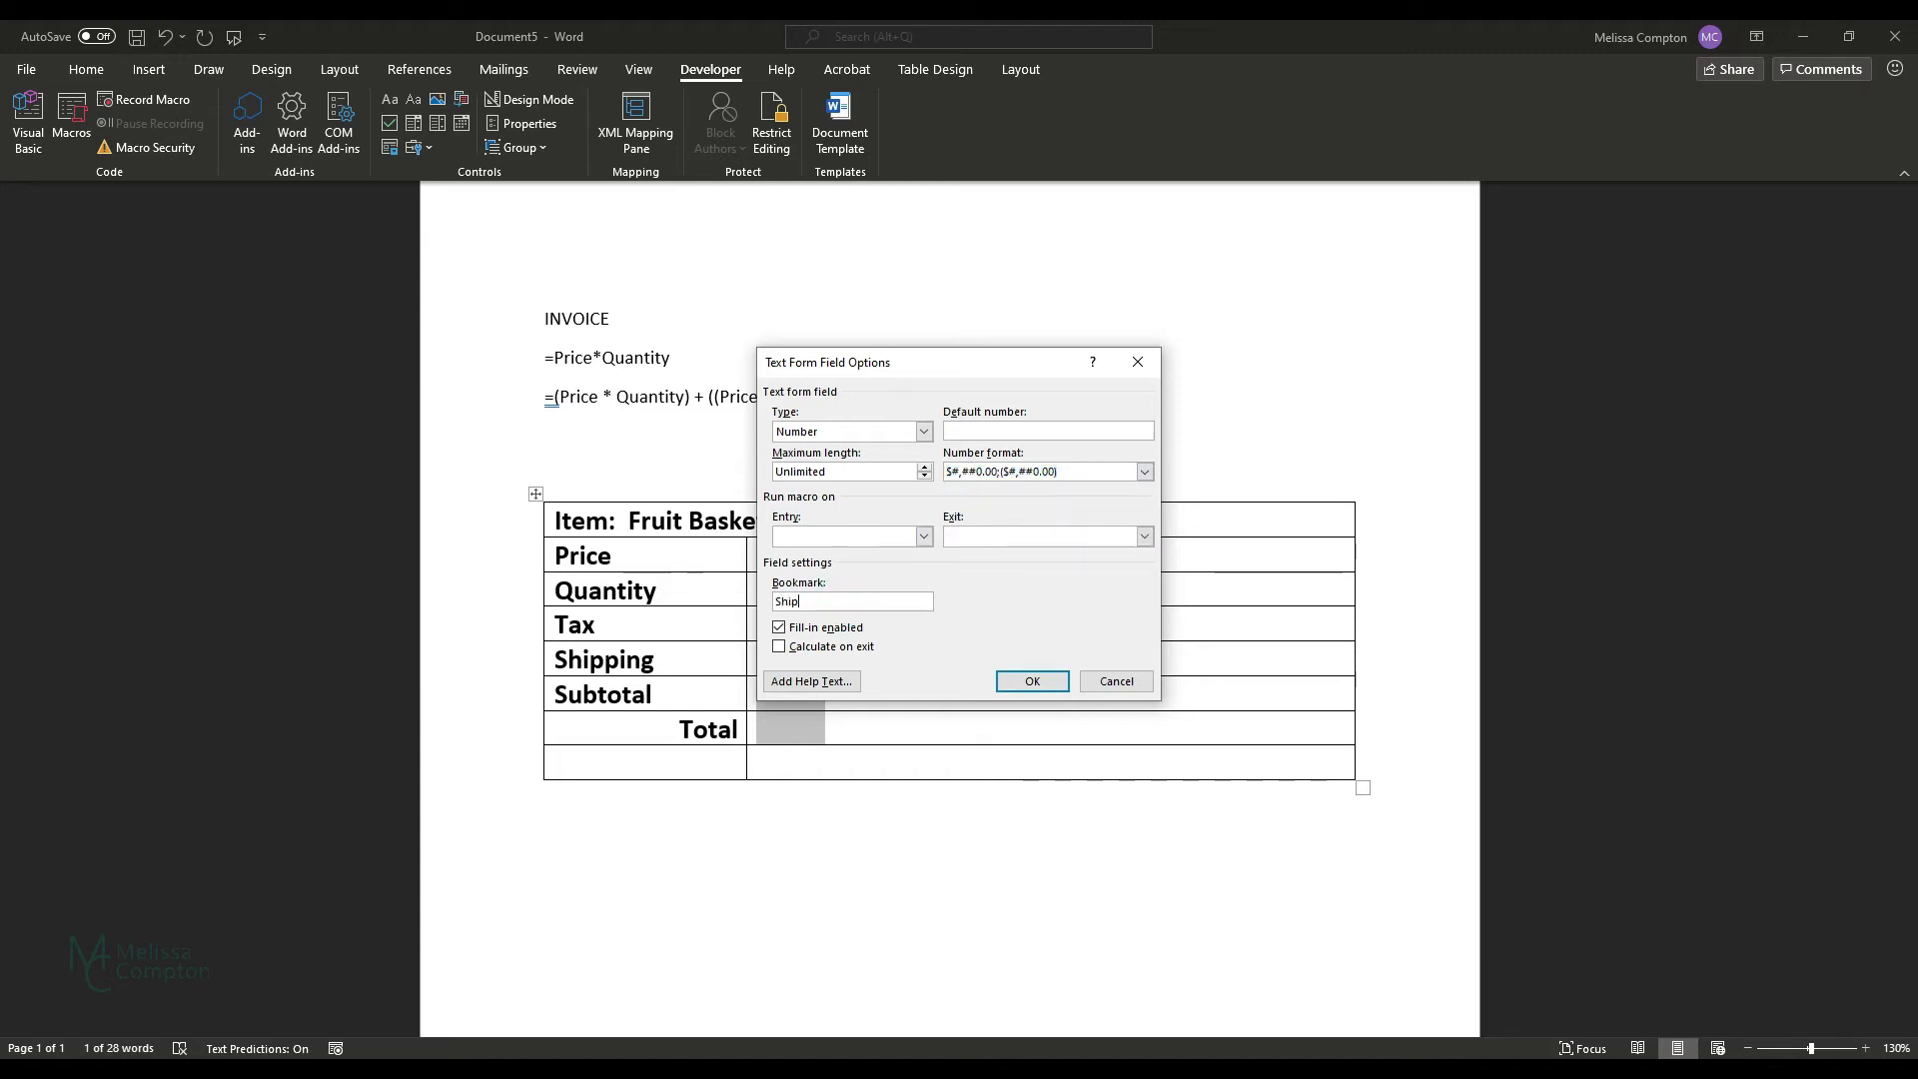
{"action": "type", "text": "ping"}
{"action": "left_click", "coordinate": [778, 648]}
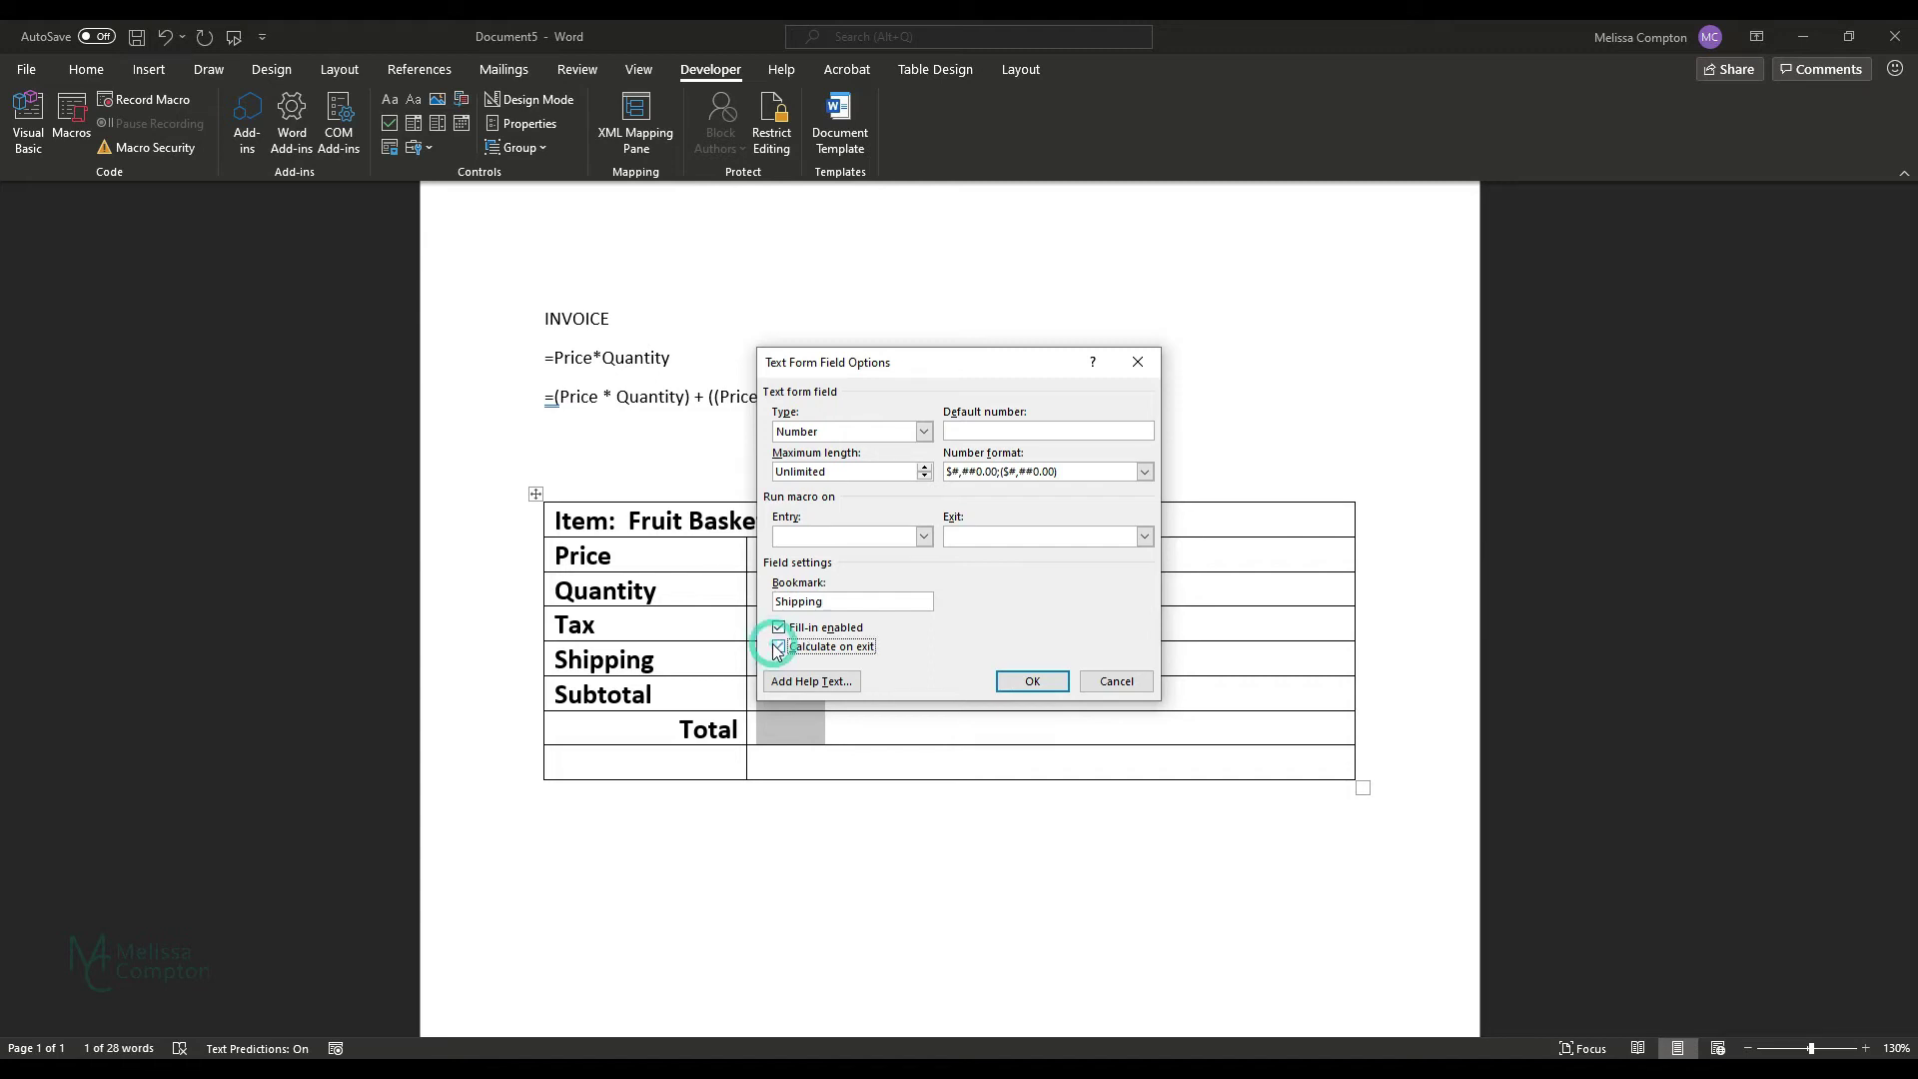
Apply the Shipping field settings and select the =Price*Quantity formula text for reuse
{"action": "left_click", "coordinate": [1032, 680]}
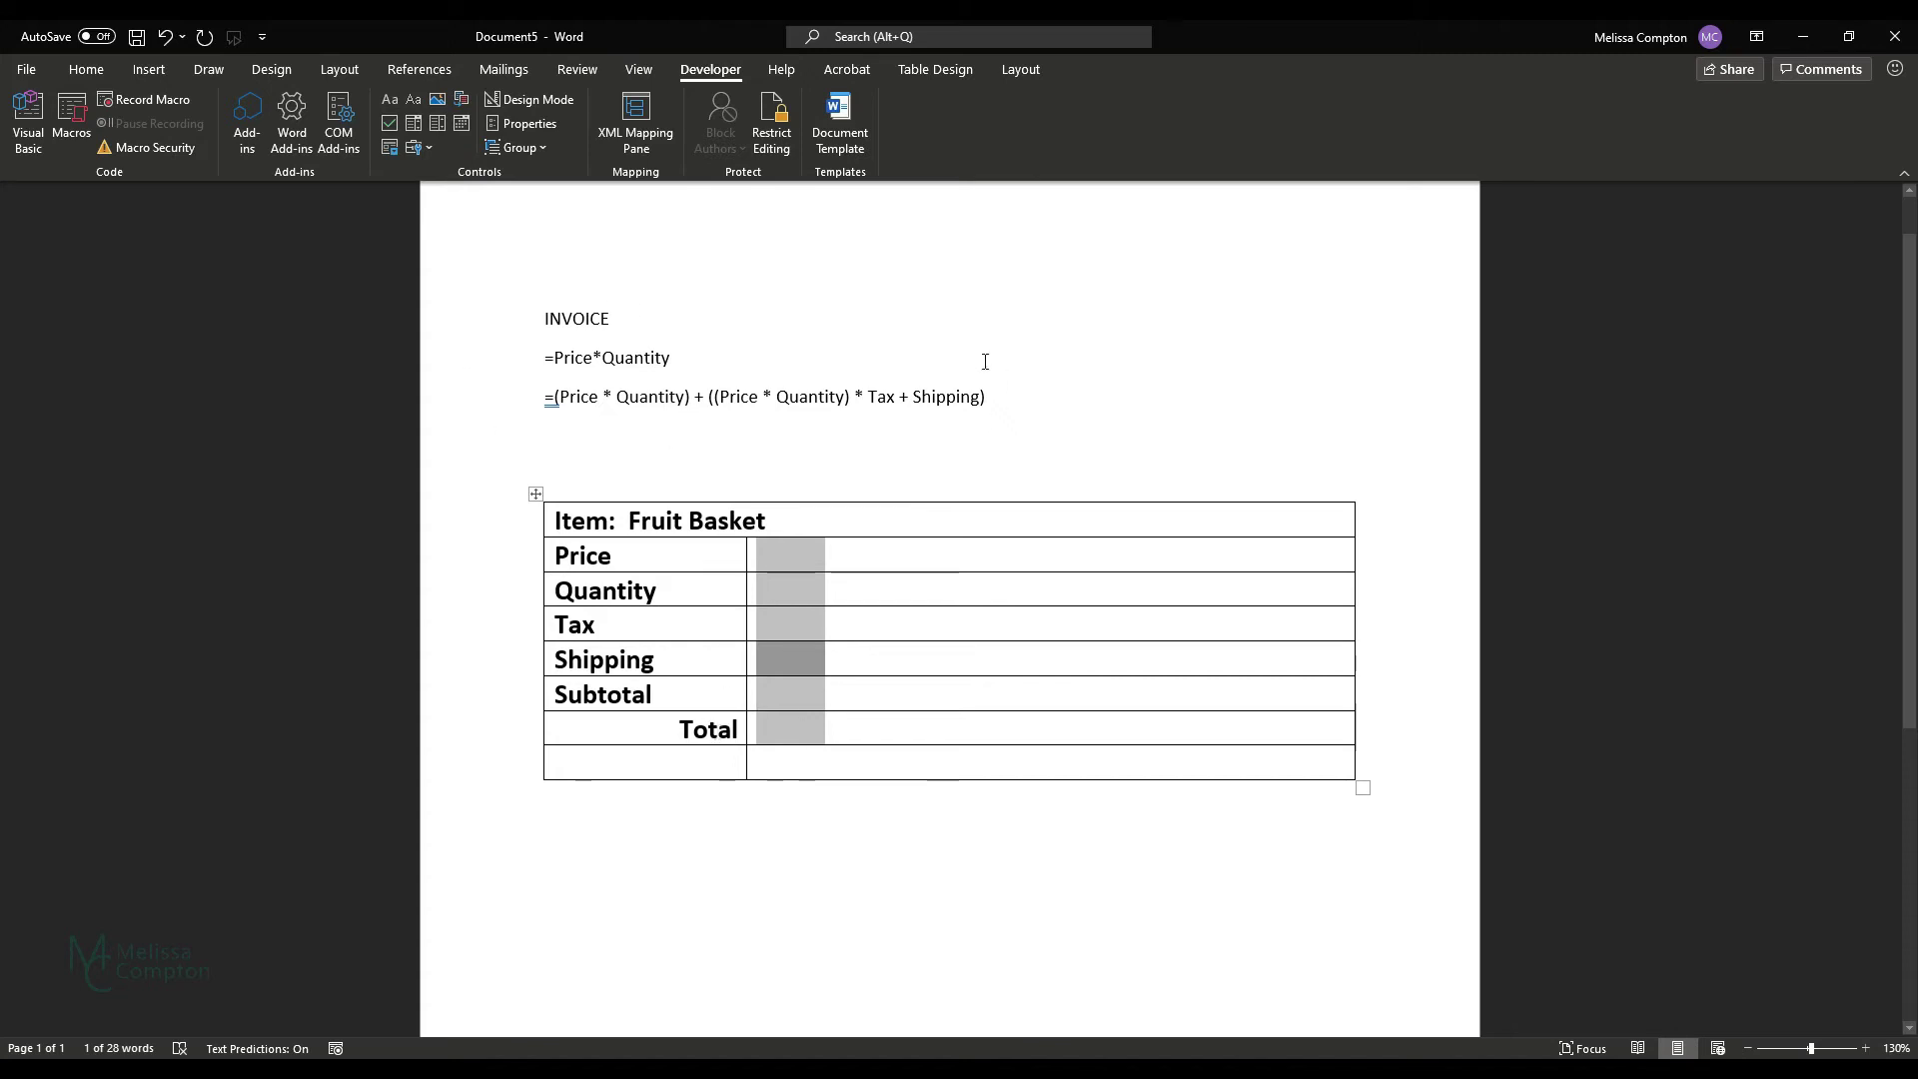
{"action": "left_click", "coordinate": [799, 701]}
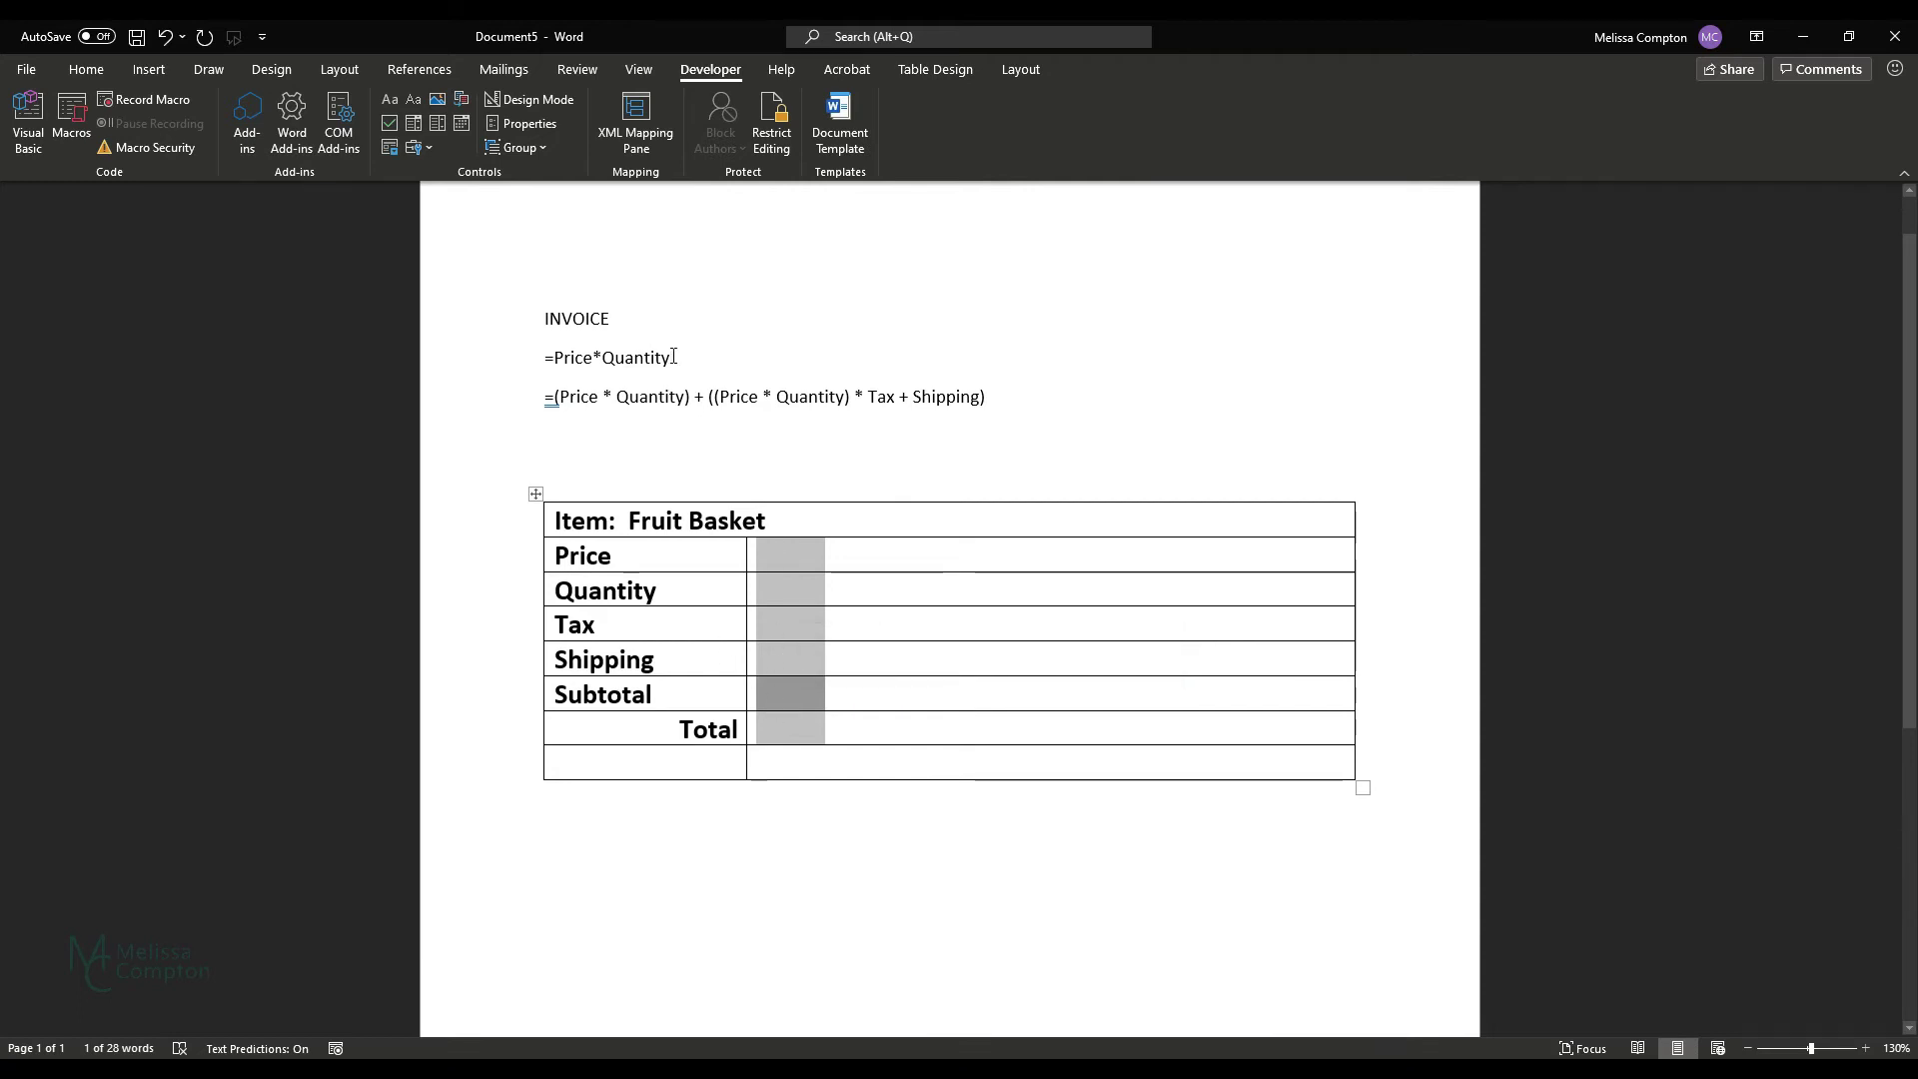
{"action": "left_click_drag", "start_coordinate": [673, 356], "coordinate": [516, 365]}
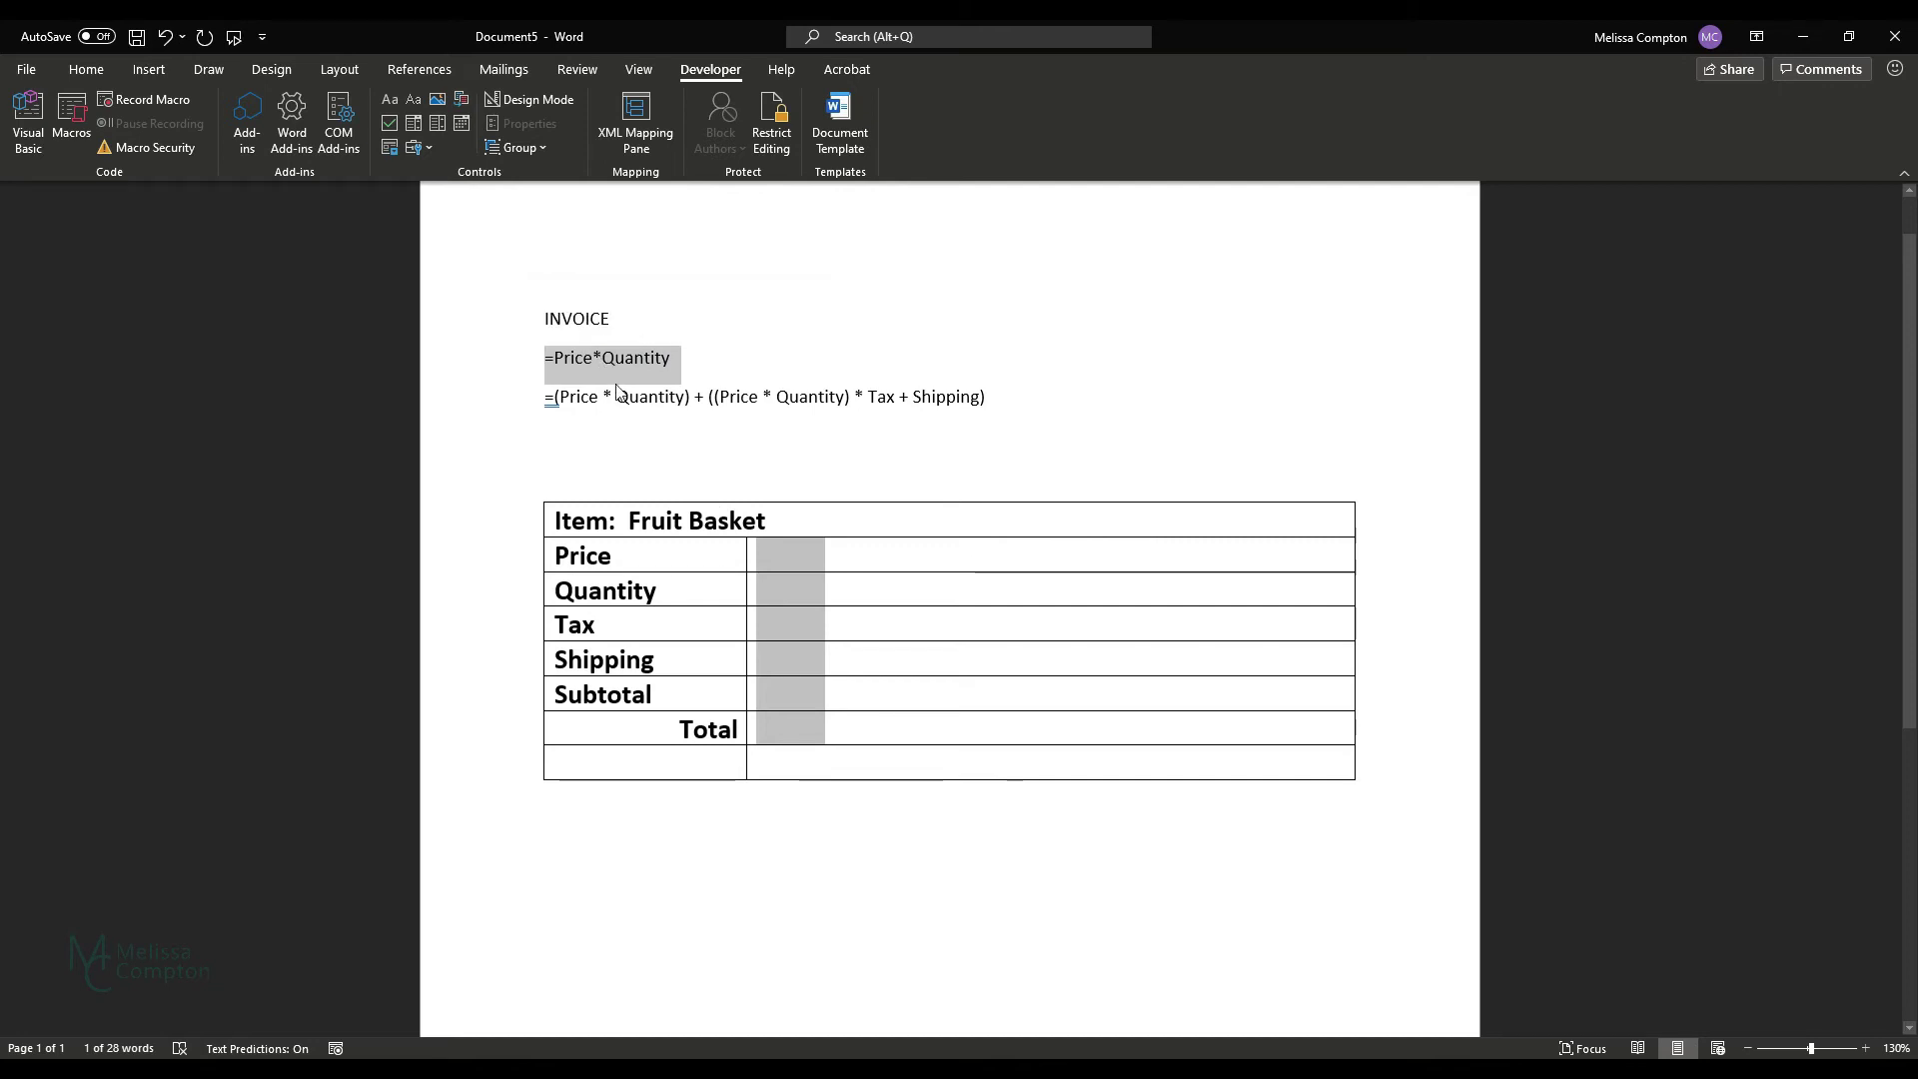
Make the Subtotal field a Calculation with expression =Price*Quantity, bookmark 'Subtotal', calculate on exit
{"action": "double_click", "coordinate": [781, 692]}
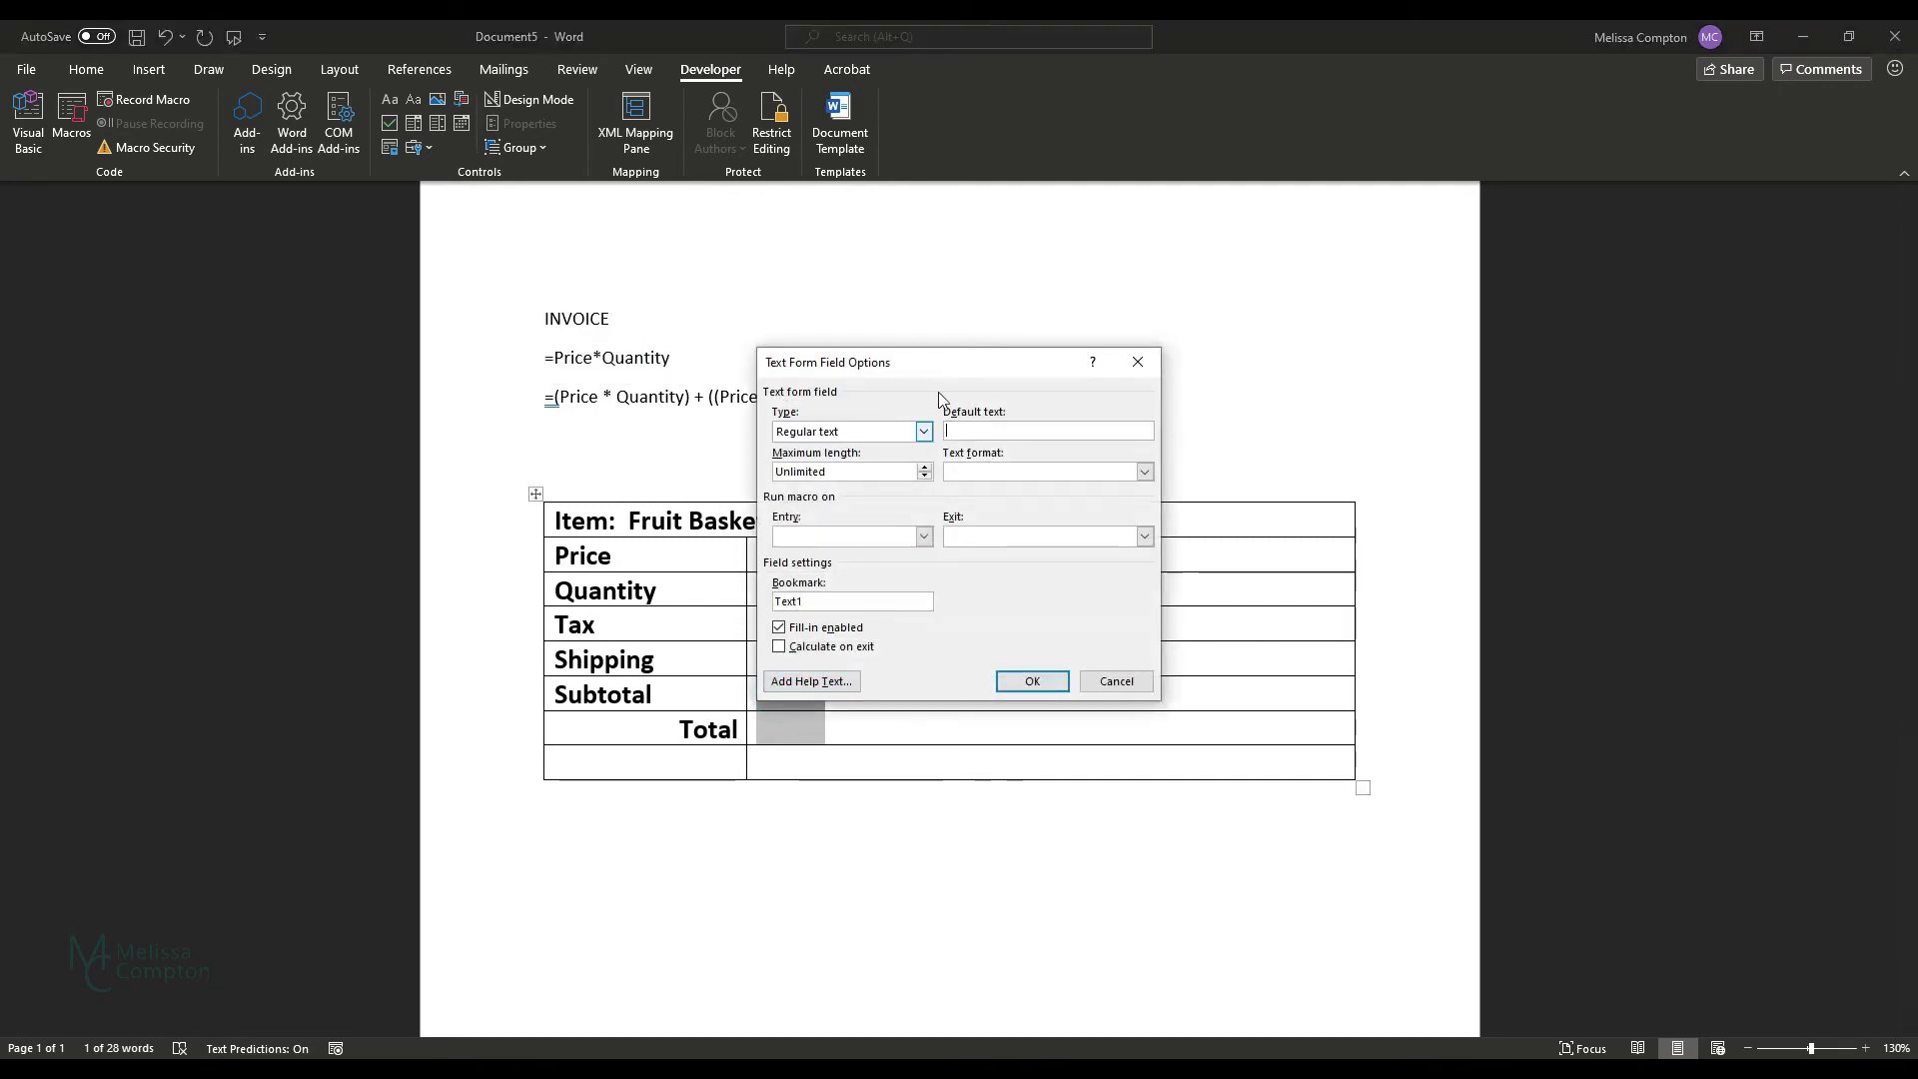
{"action": "left_click", "coordinate": [925, 432]}
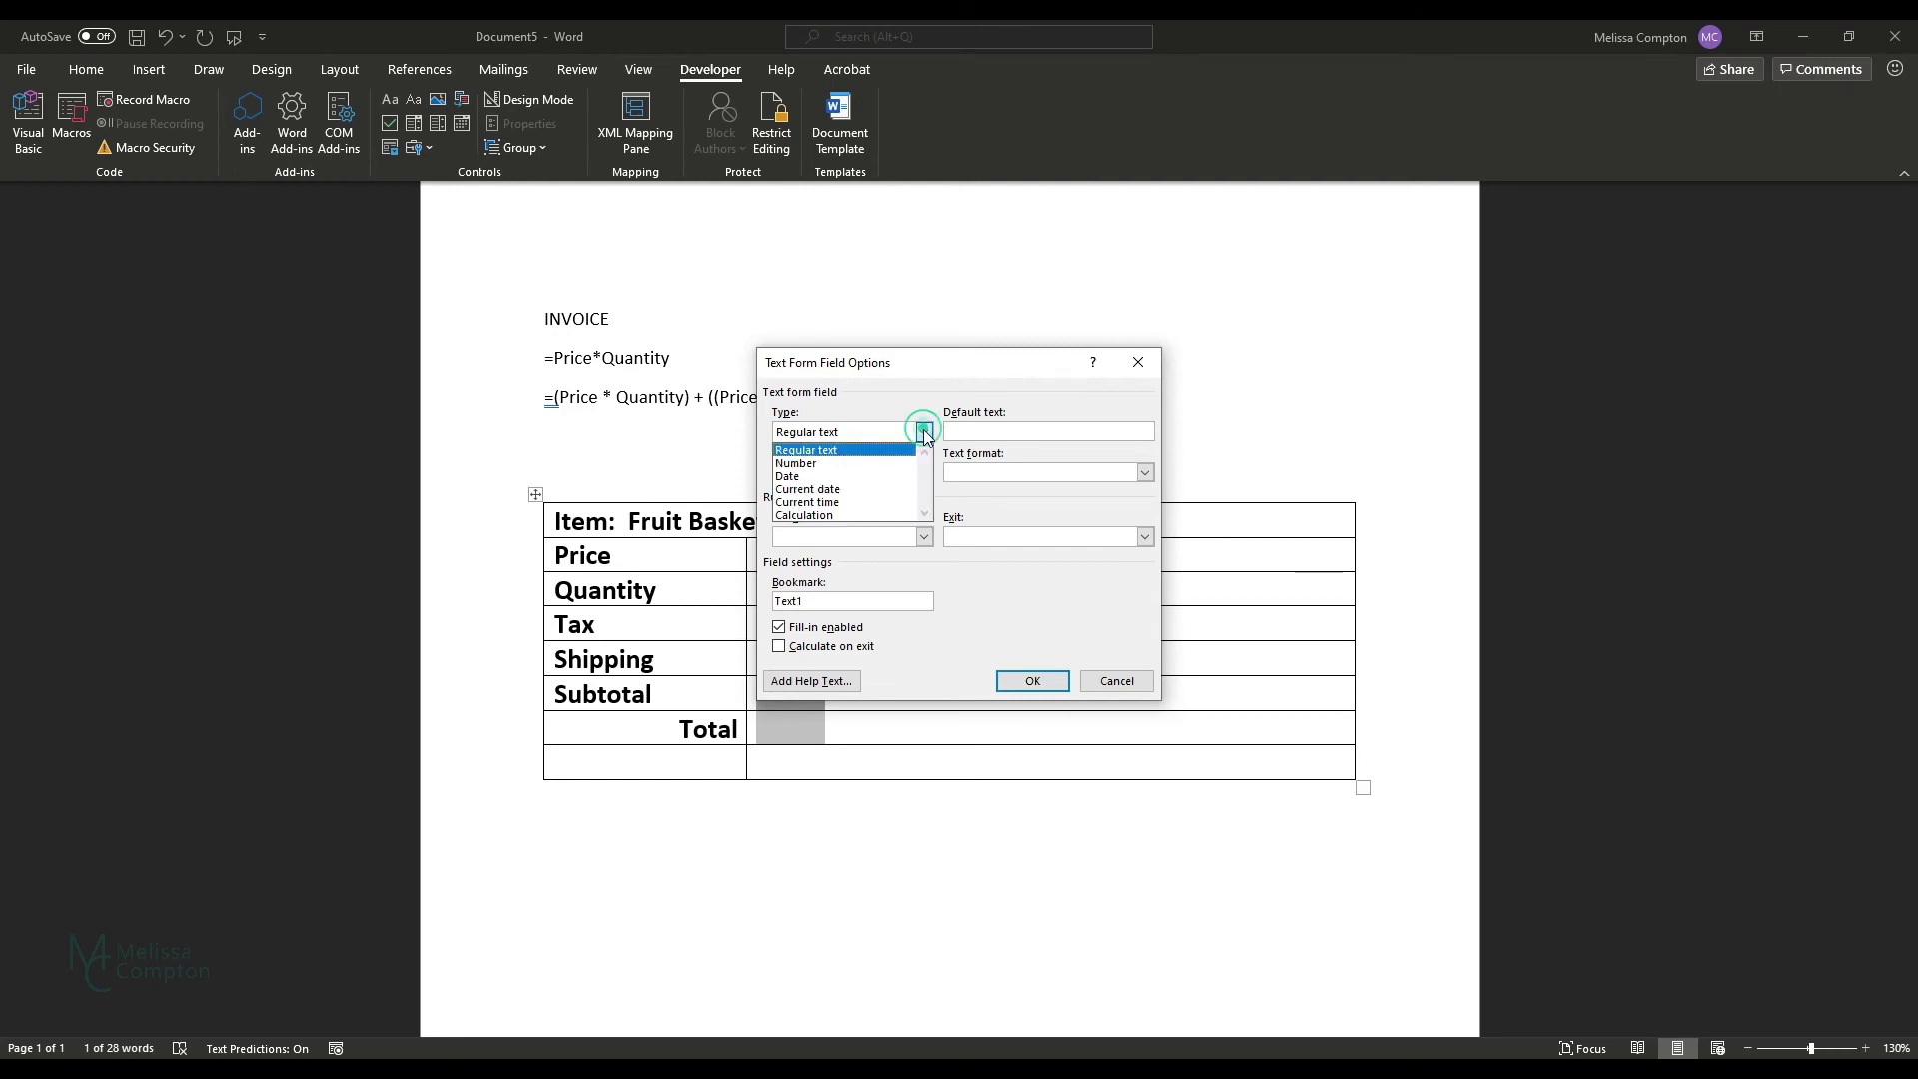
{"action": "left_click", "coordinate": [830, 515]}
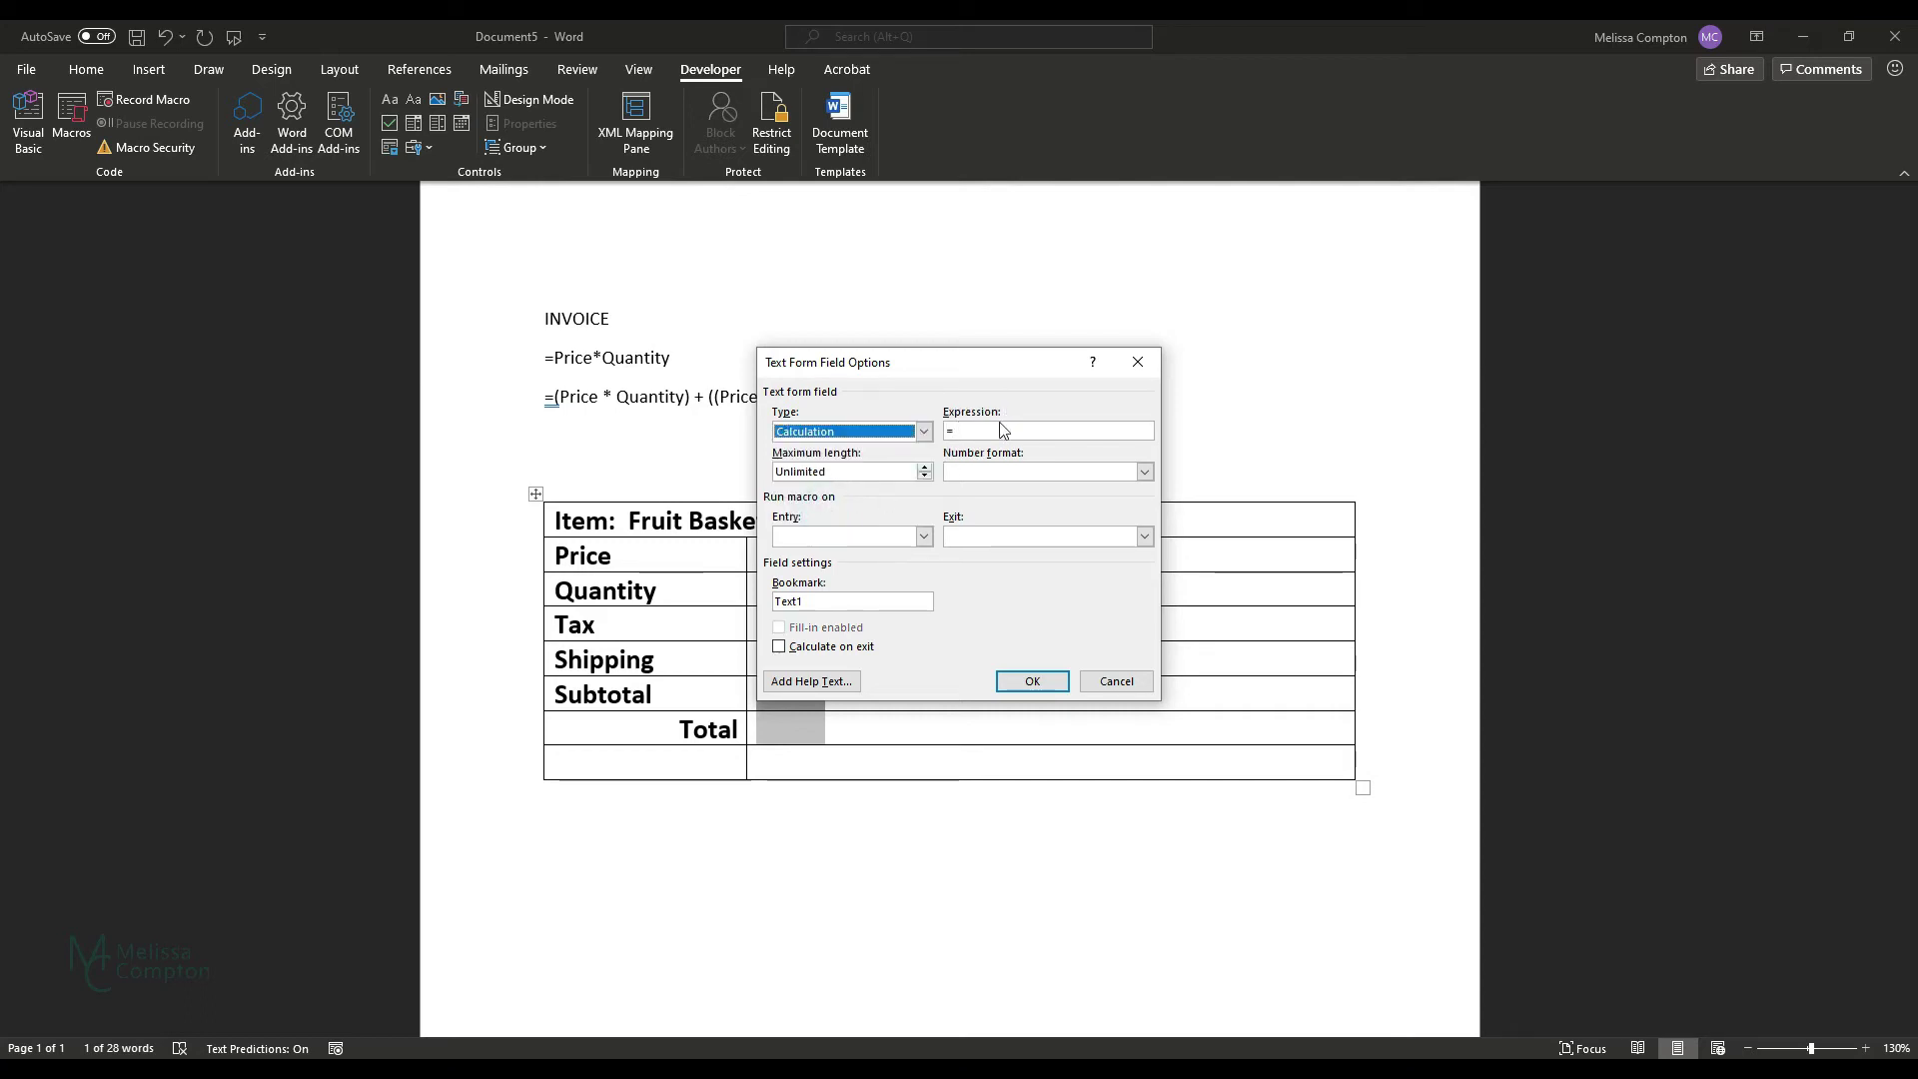
{"action": "left_click", "coordinate": [964, 431]}
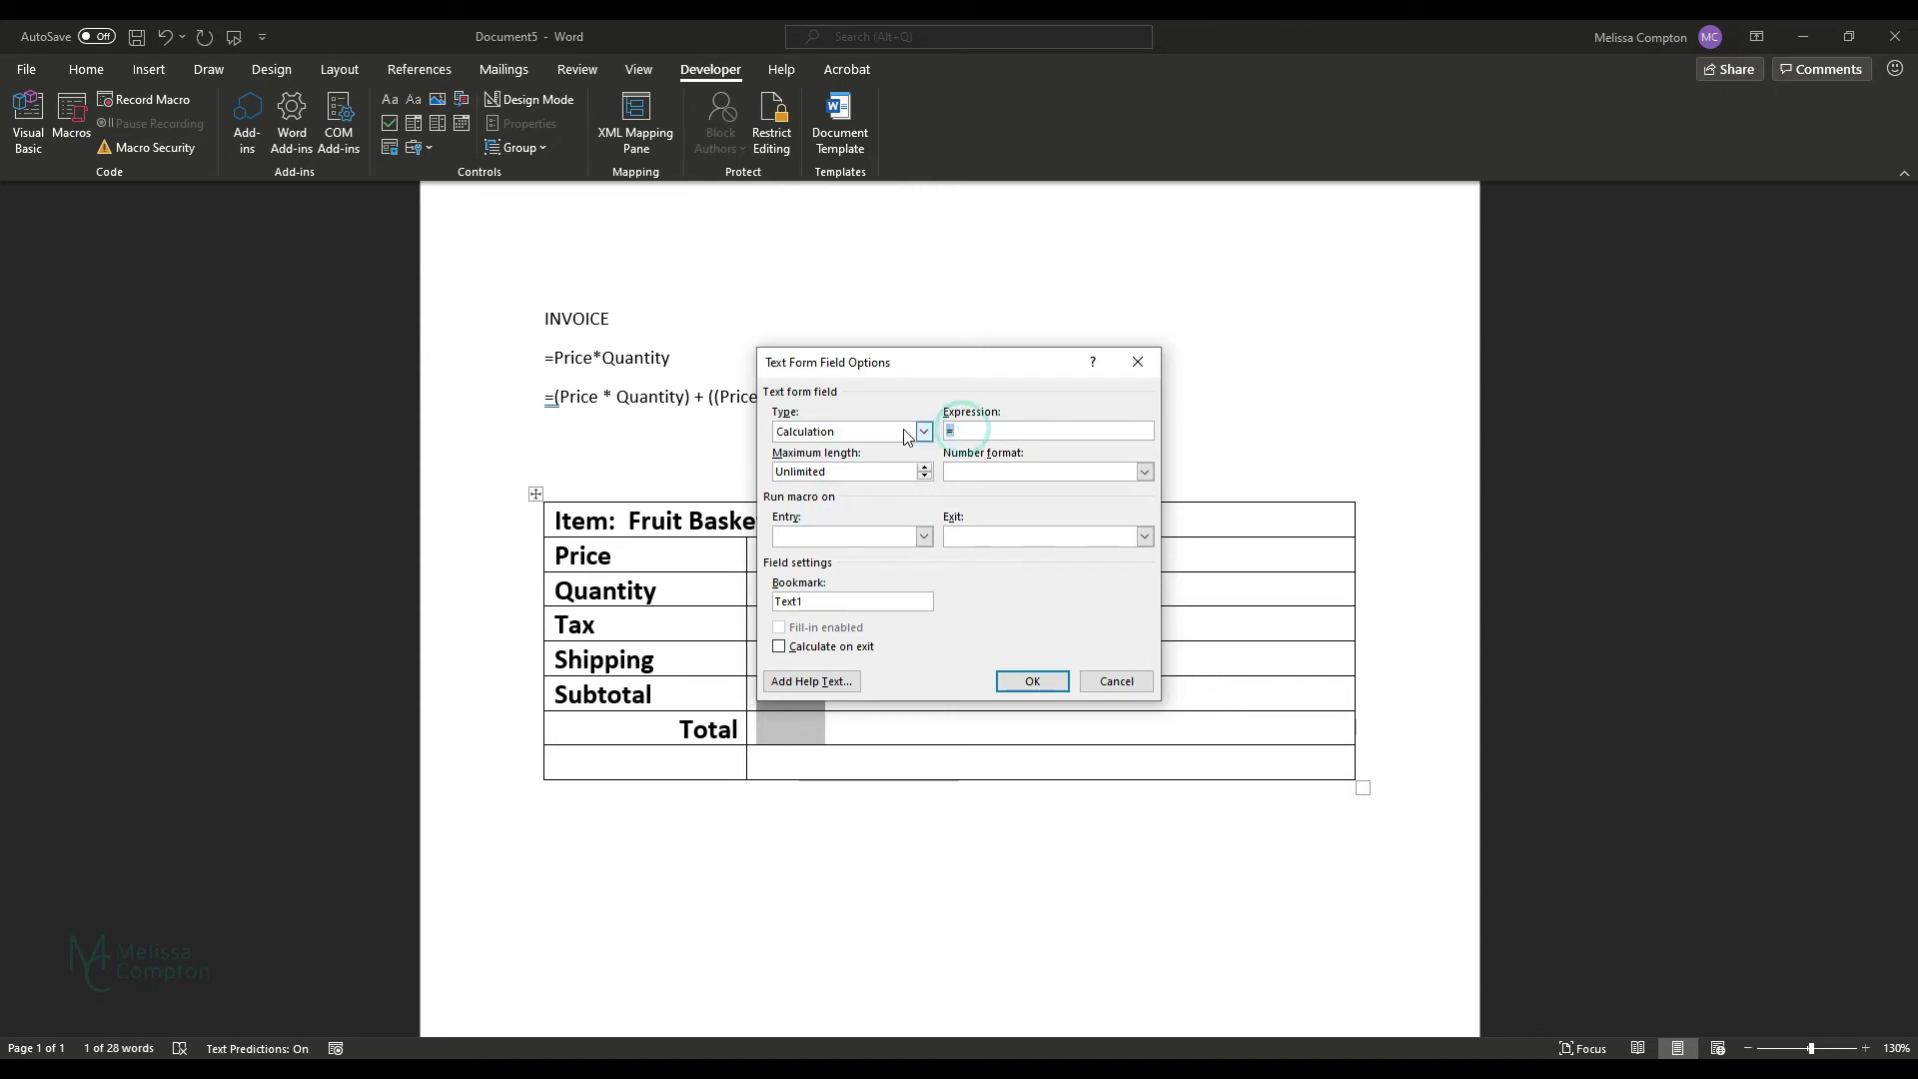
{"action": "type", "text": "=Price*Quantity"}
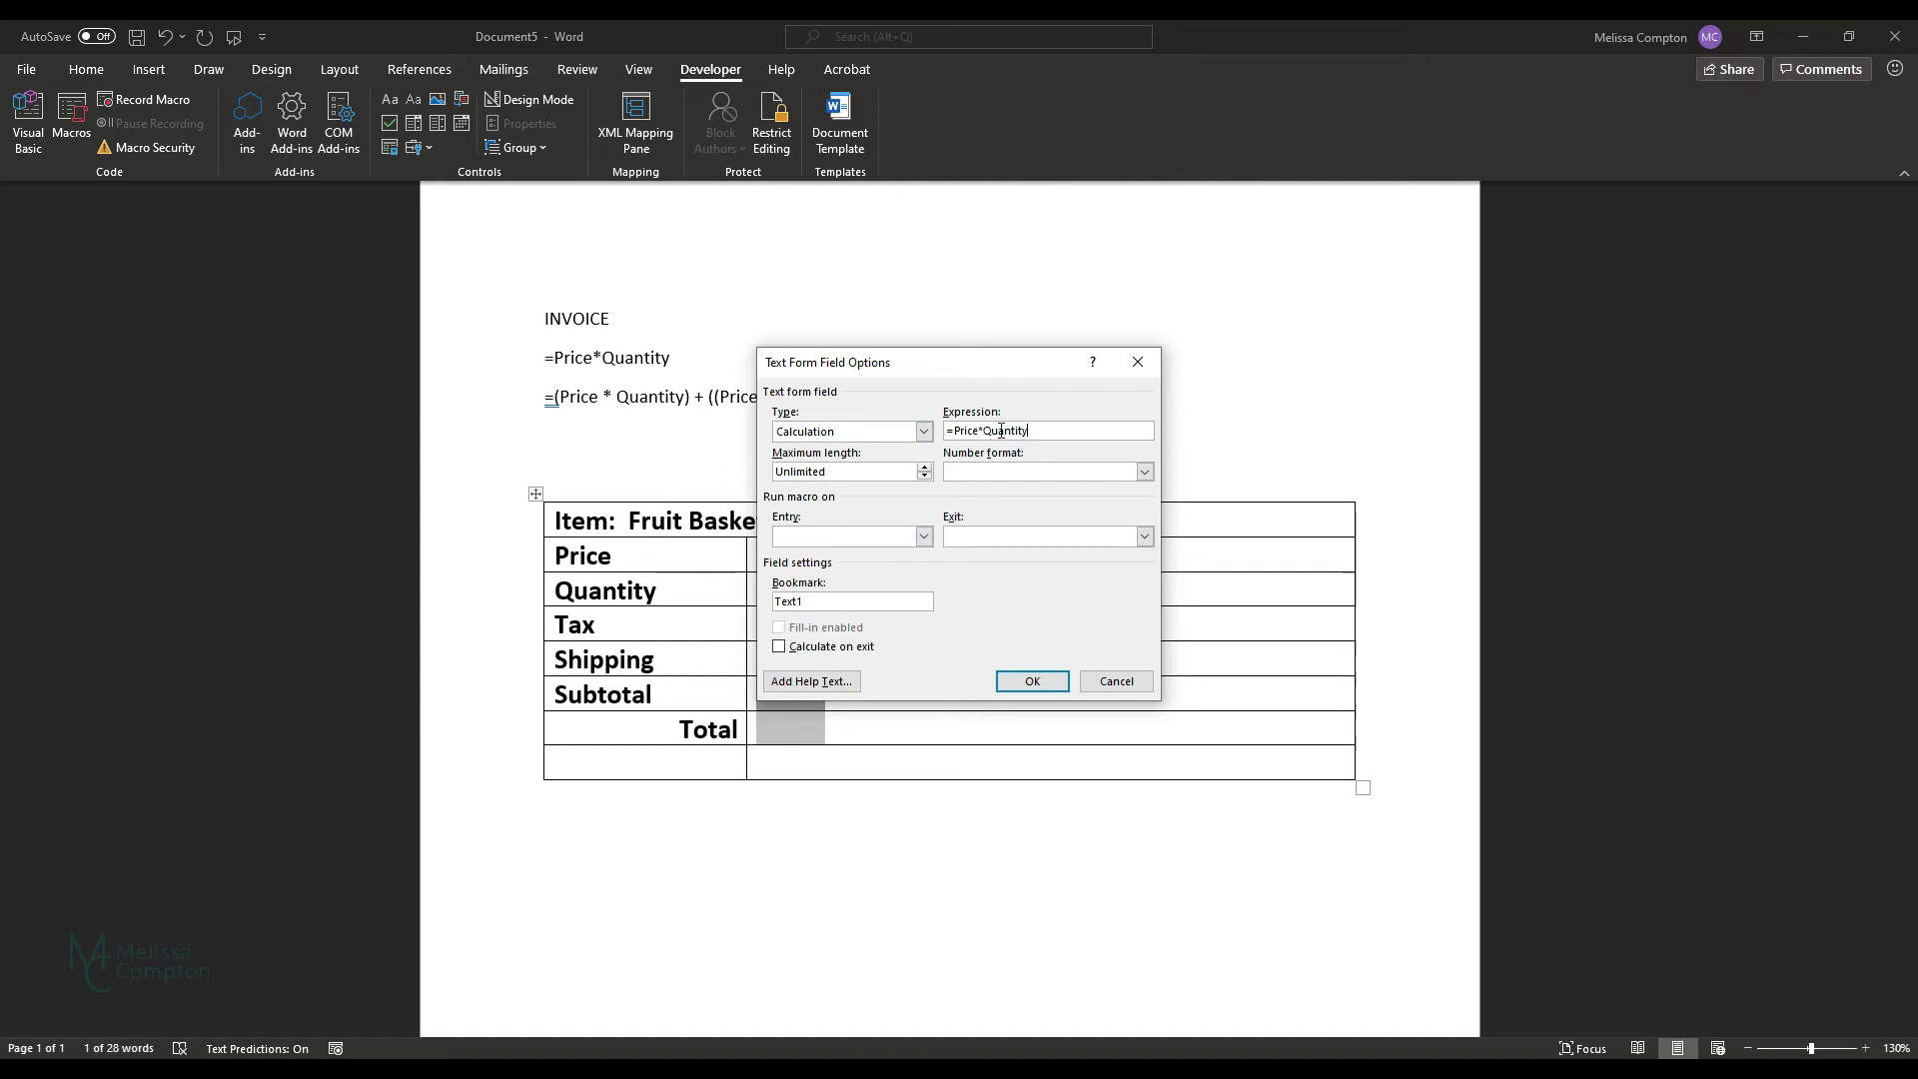
{"action": "double_click", "coordinate": [833, 602]}
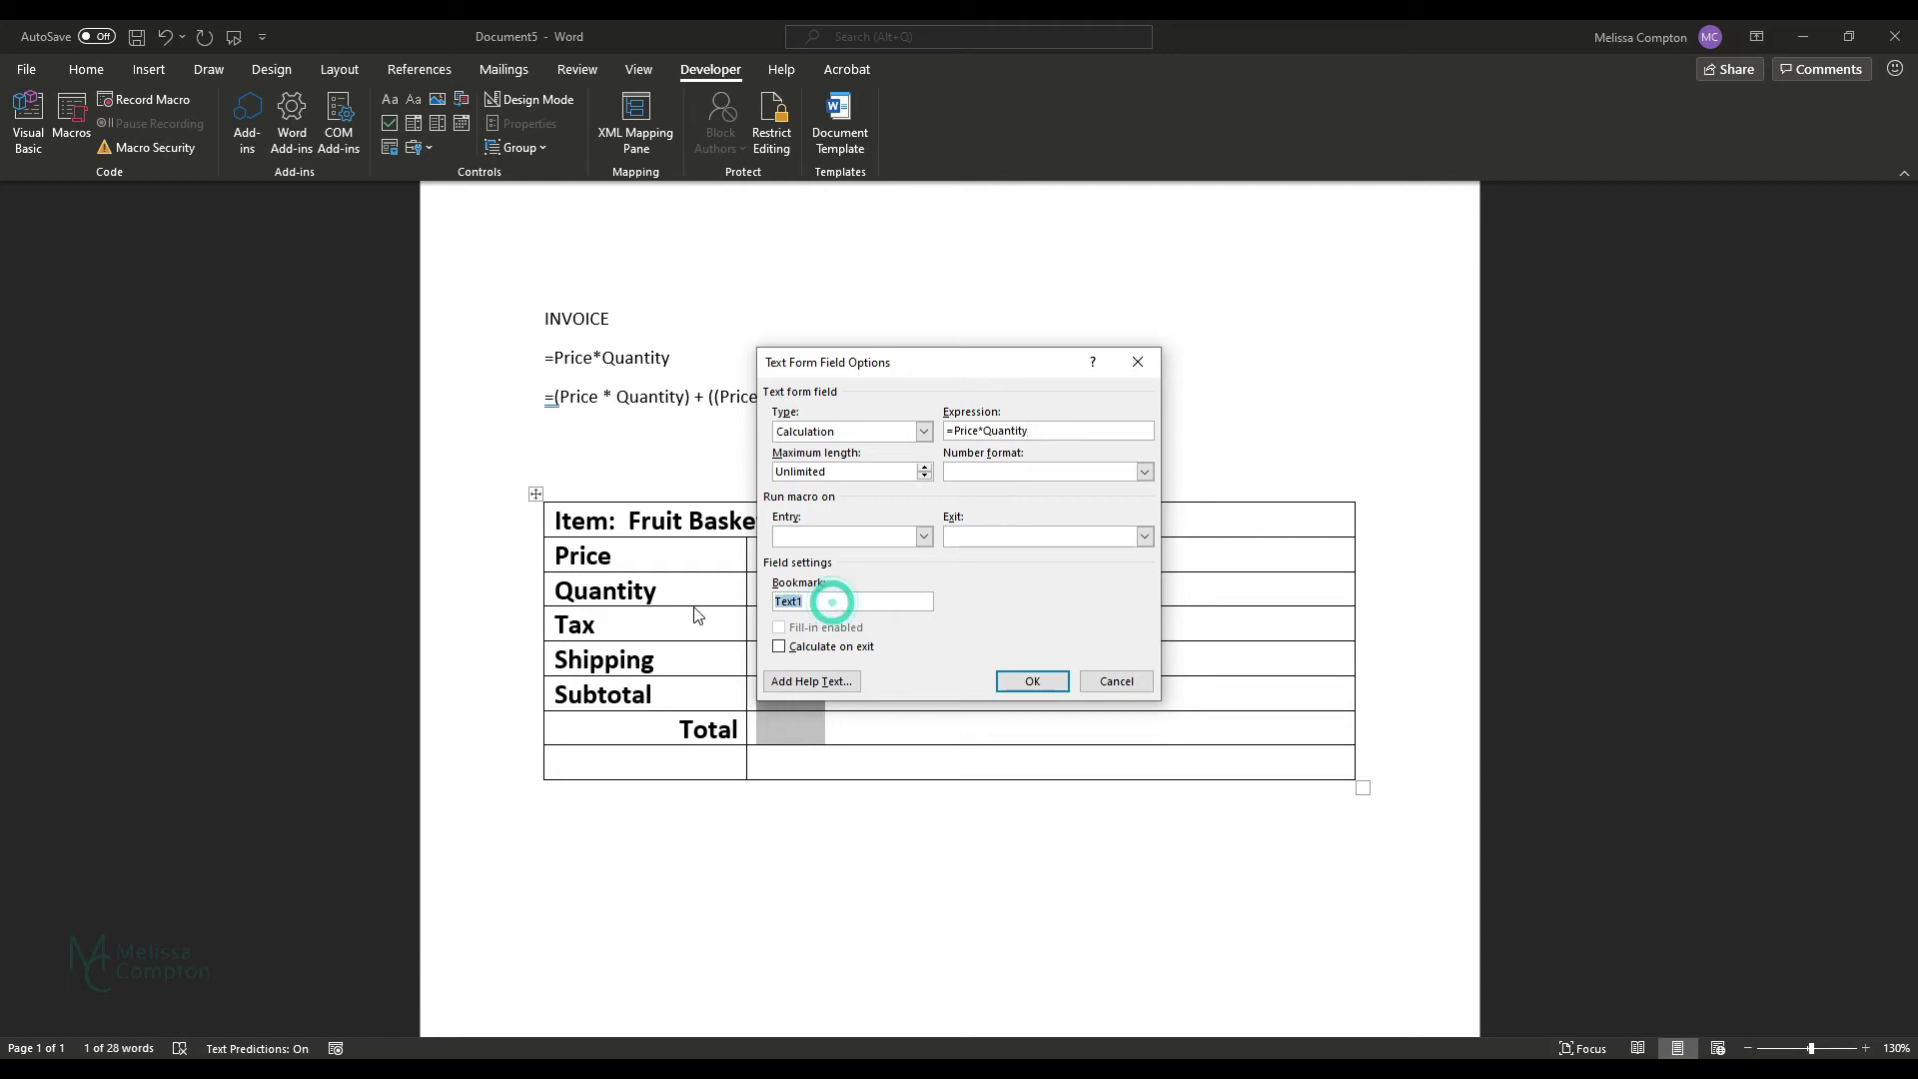
{"action": "type", "text": "Subtotal"}
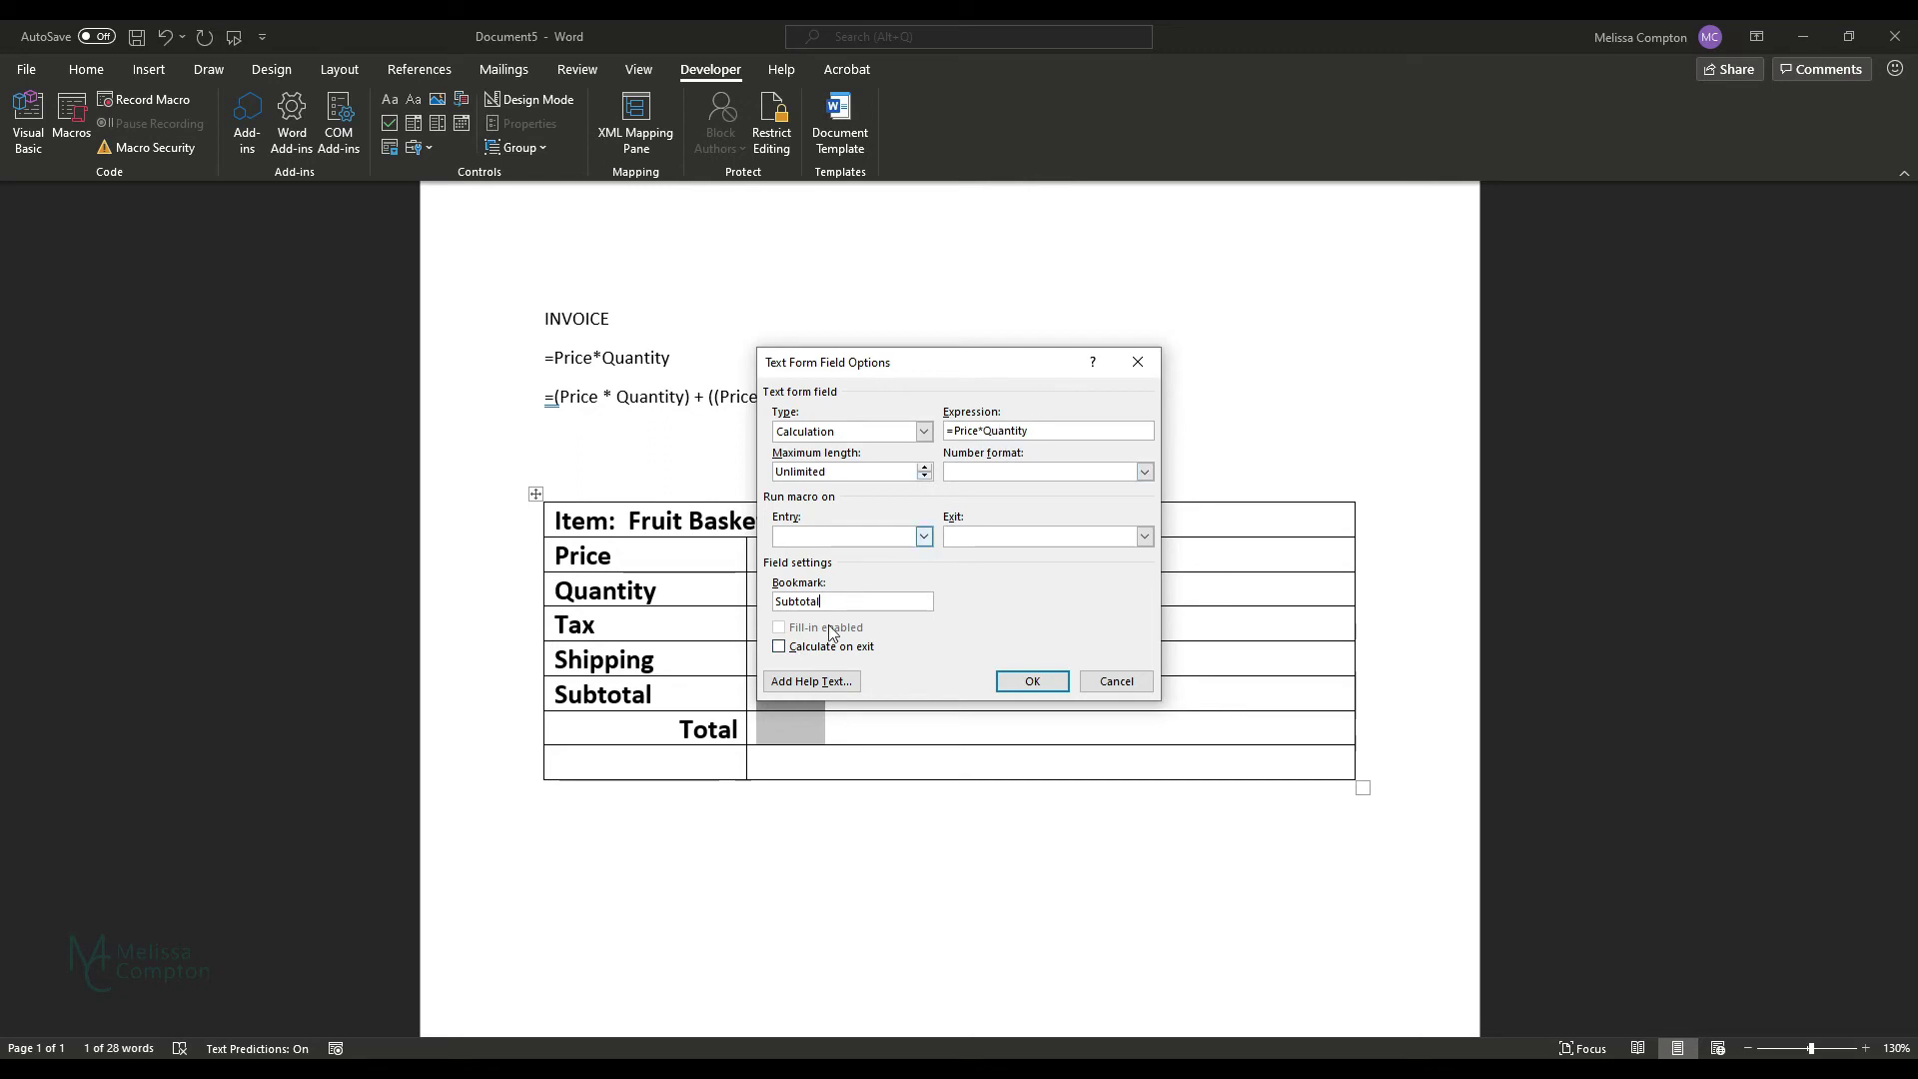
{"action": "left_click", "coordinate": [780, 648]}
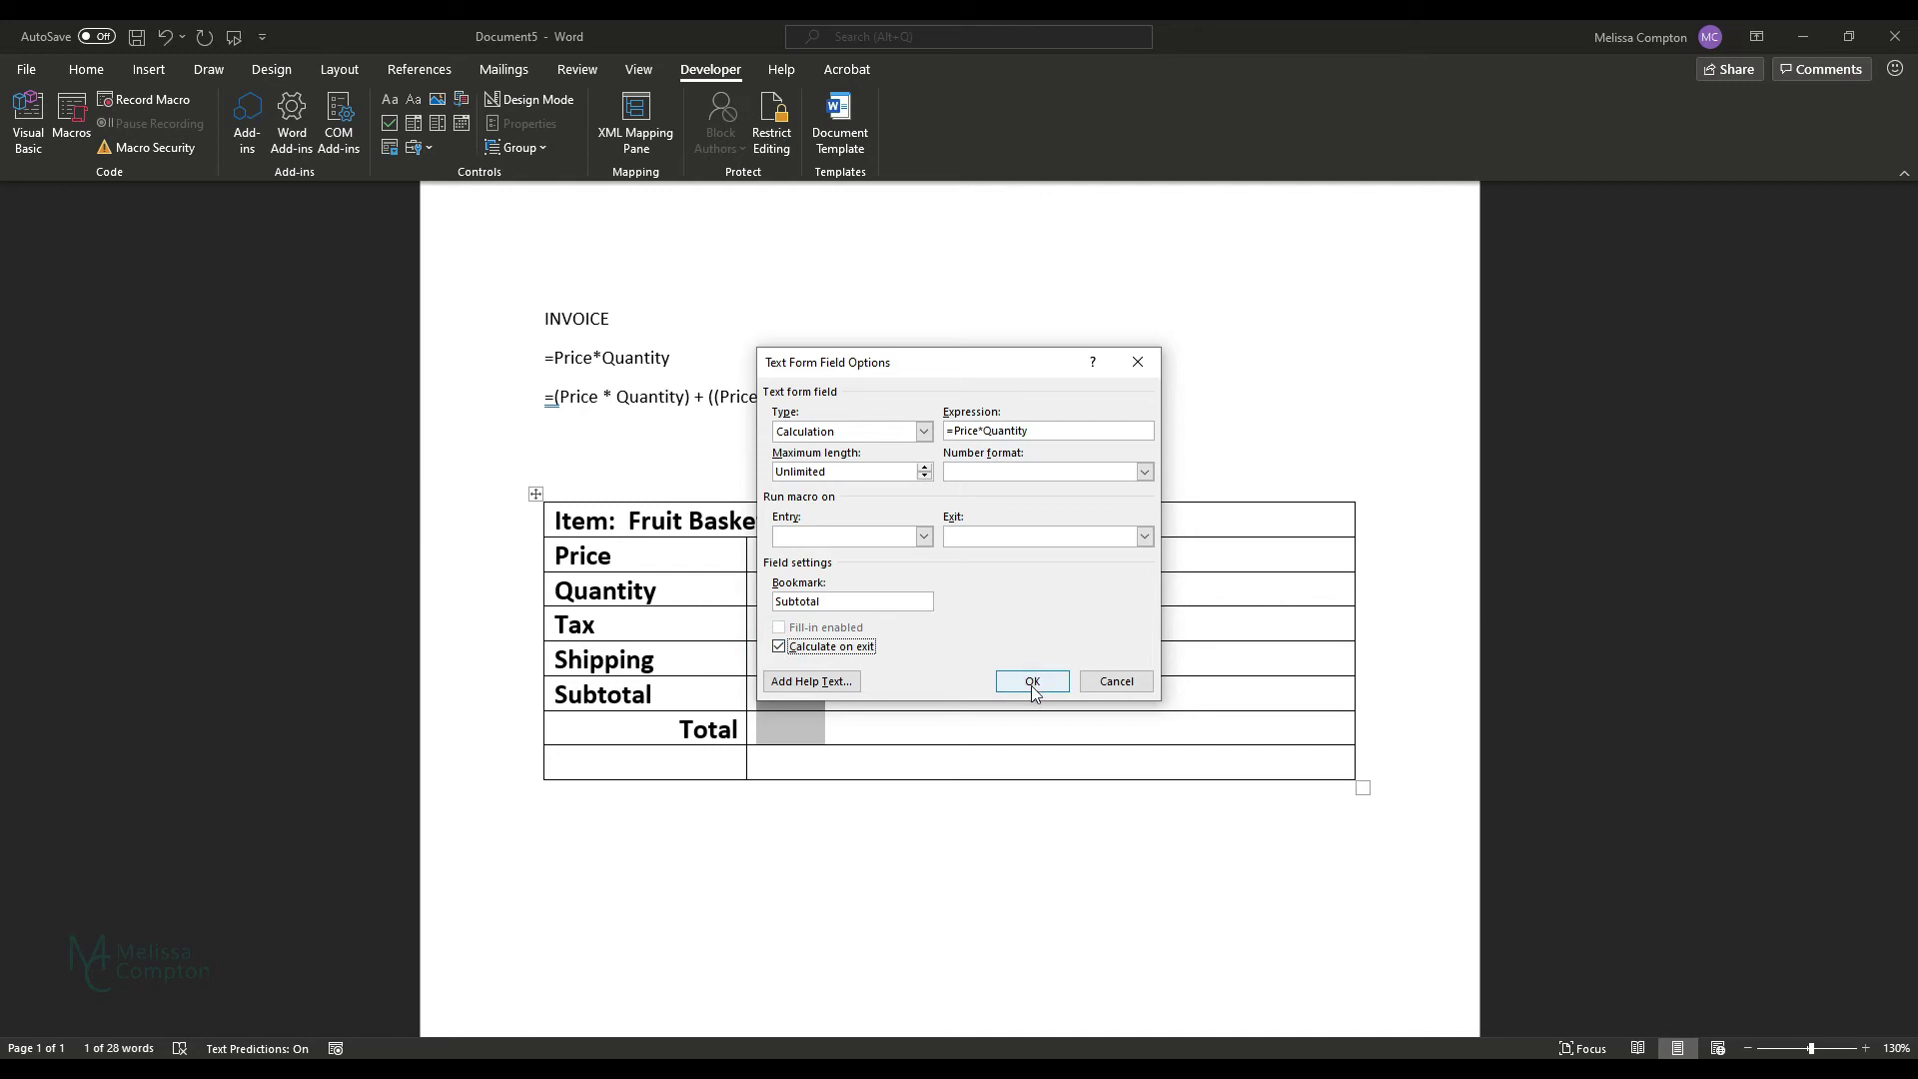
{"action": "left_click", "coordinate": [1033, 683]}
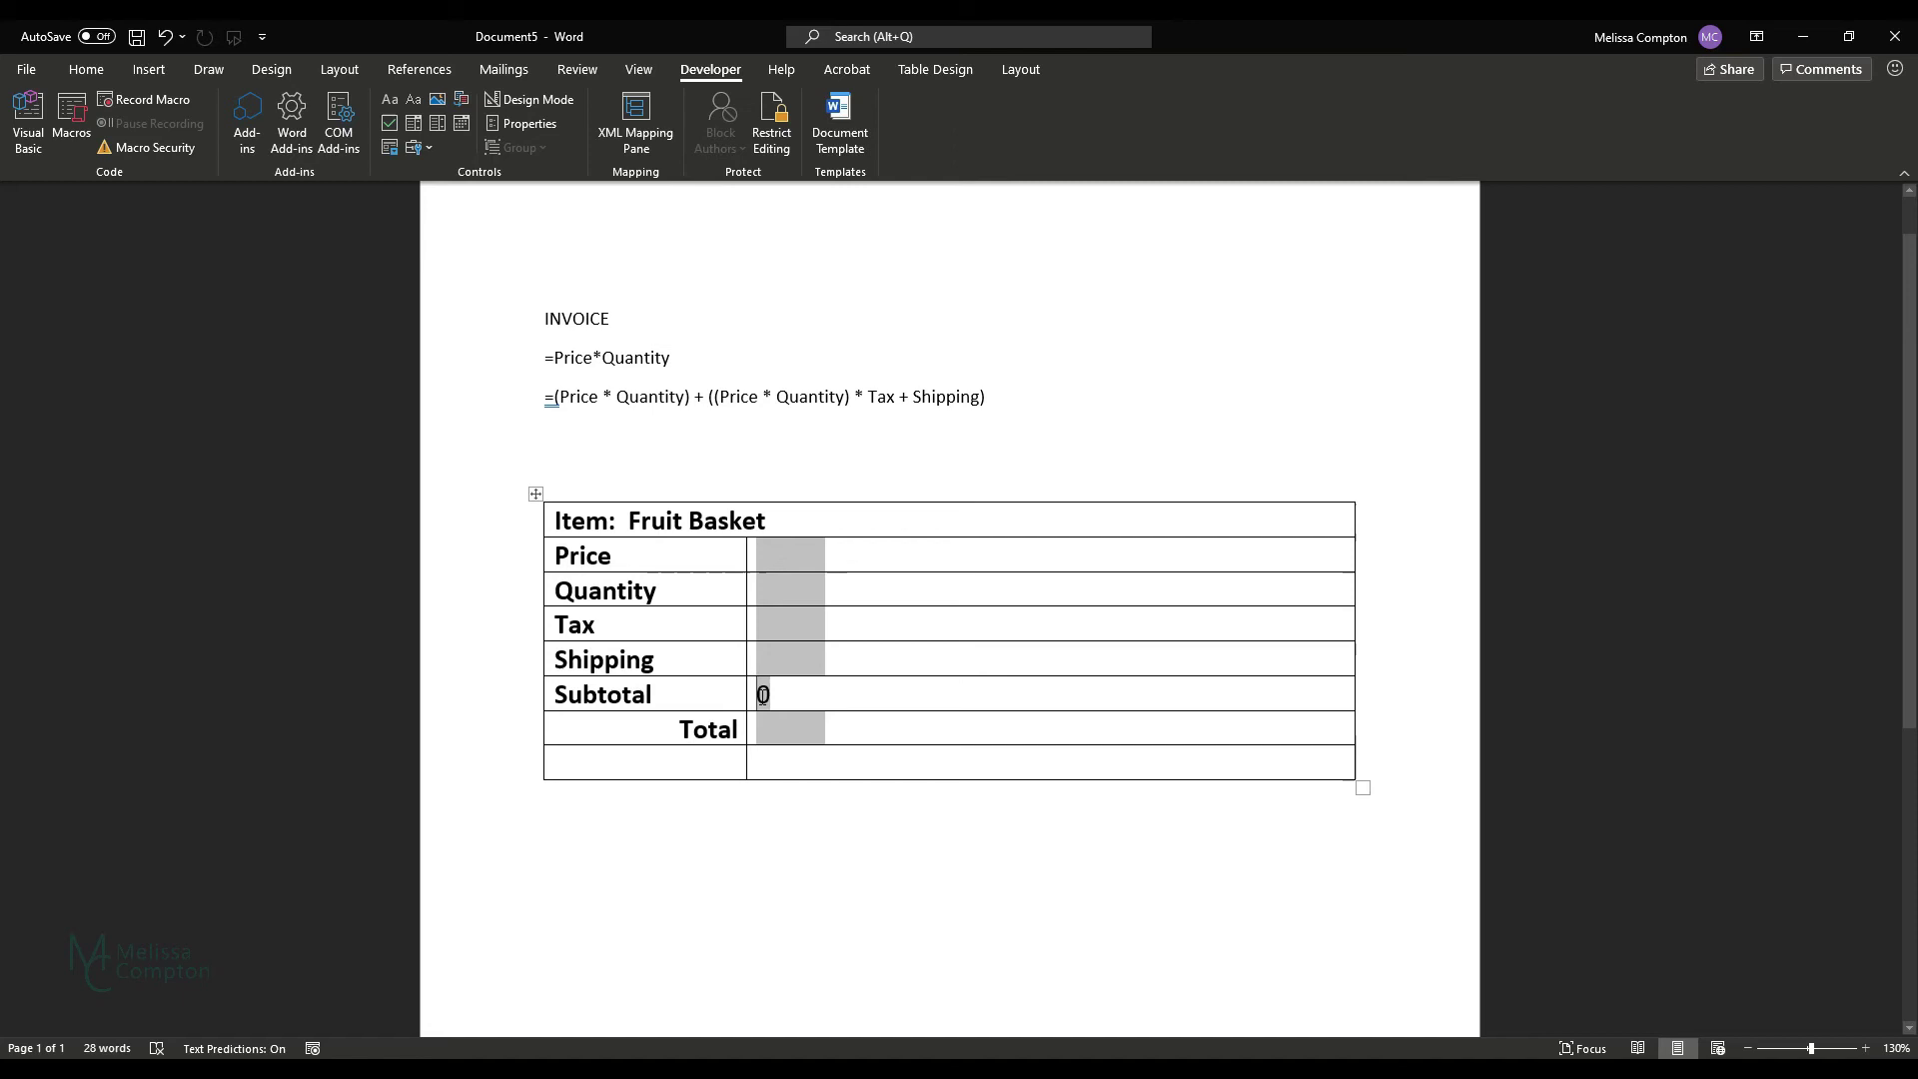
Apply the $#,##0.00;($#,##0.00) number format to the Subtotal calculation field
{"action": "double_click", "coordinate": [762, 695]}
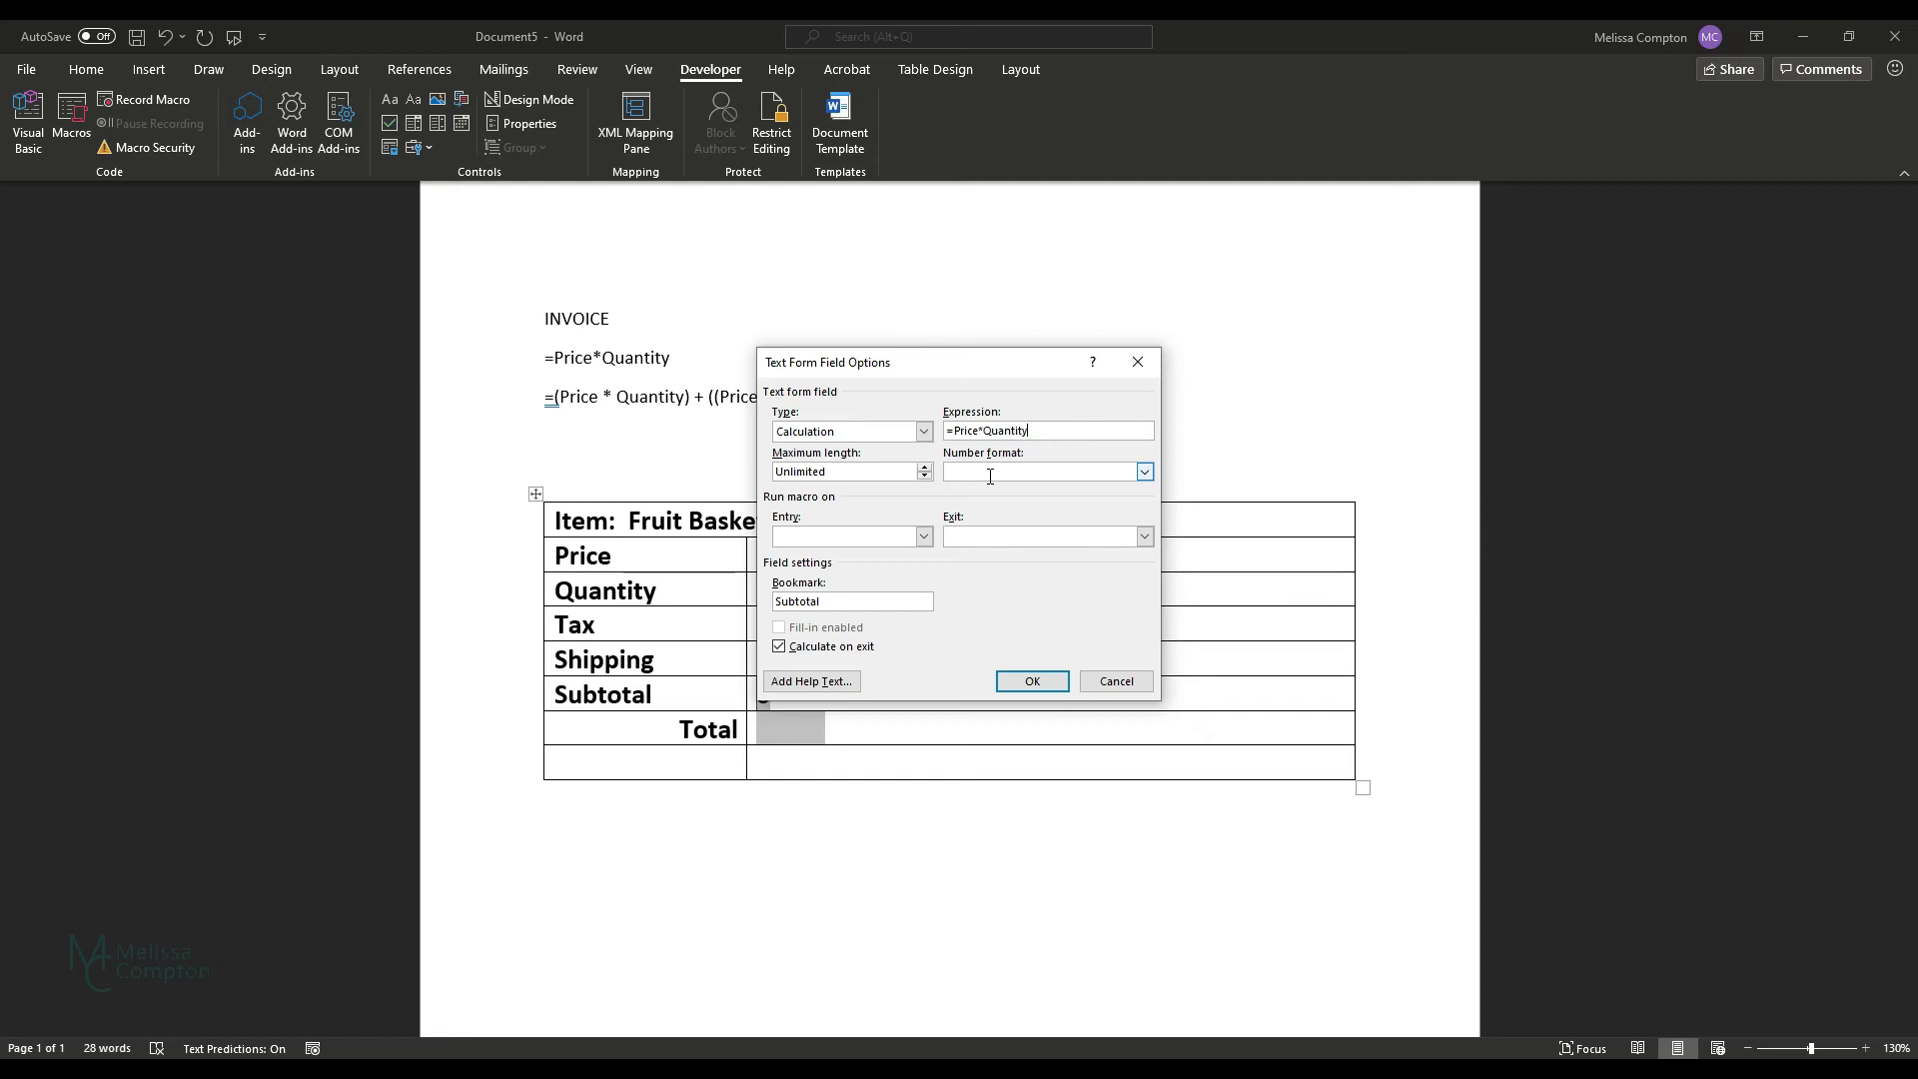
{"action": "left_click", "coordinate": [1145, 472]}
{"action": "left_click", "coordinate": [1062, 542]}
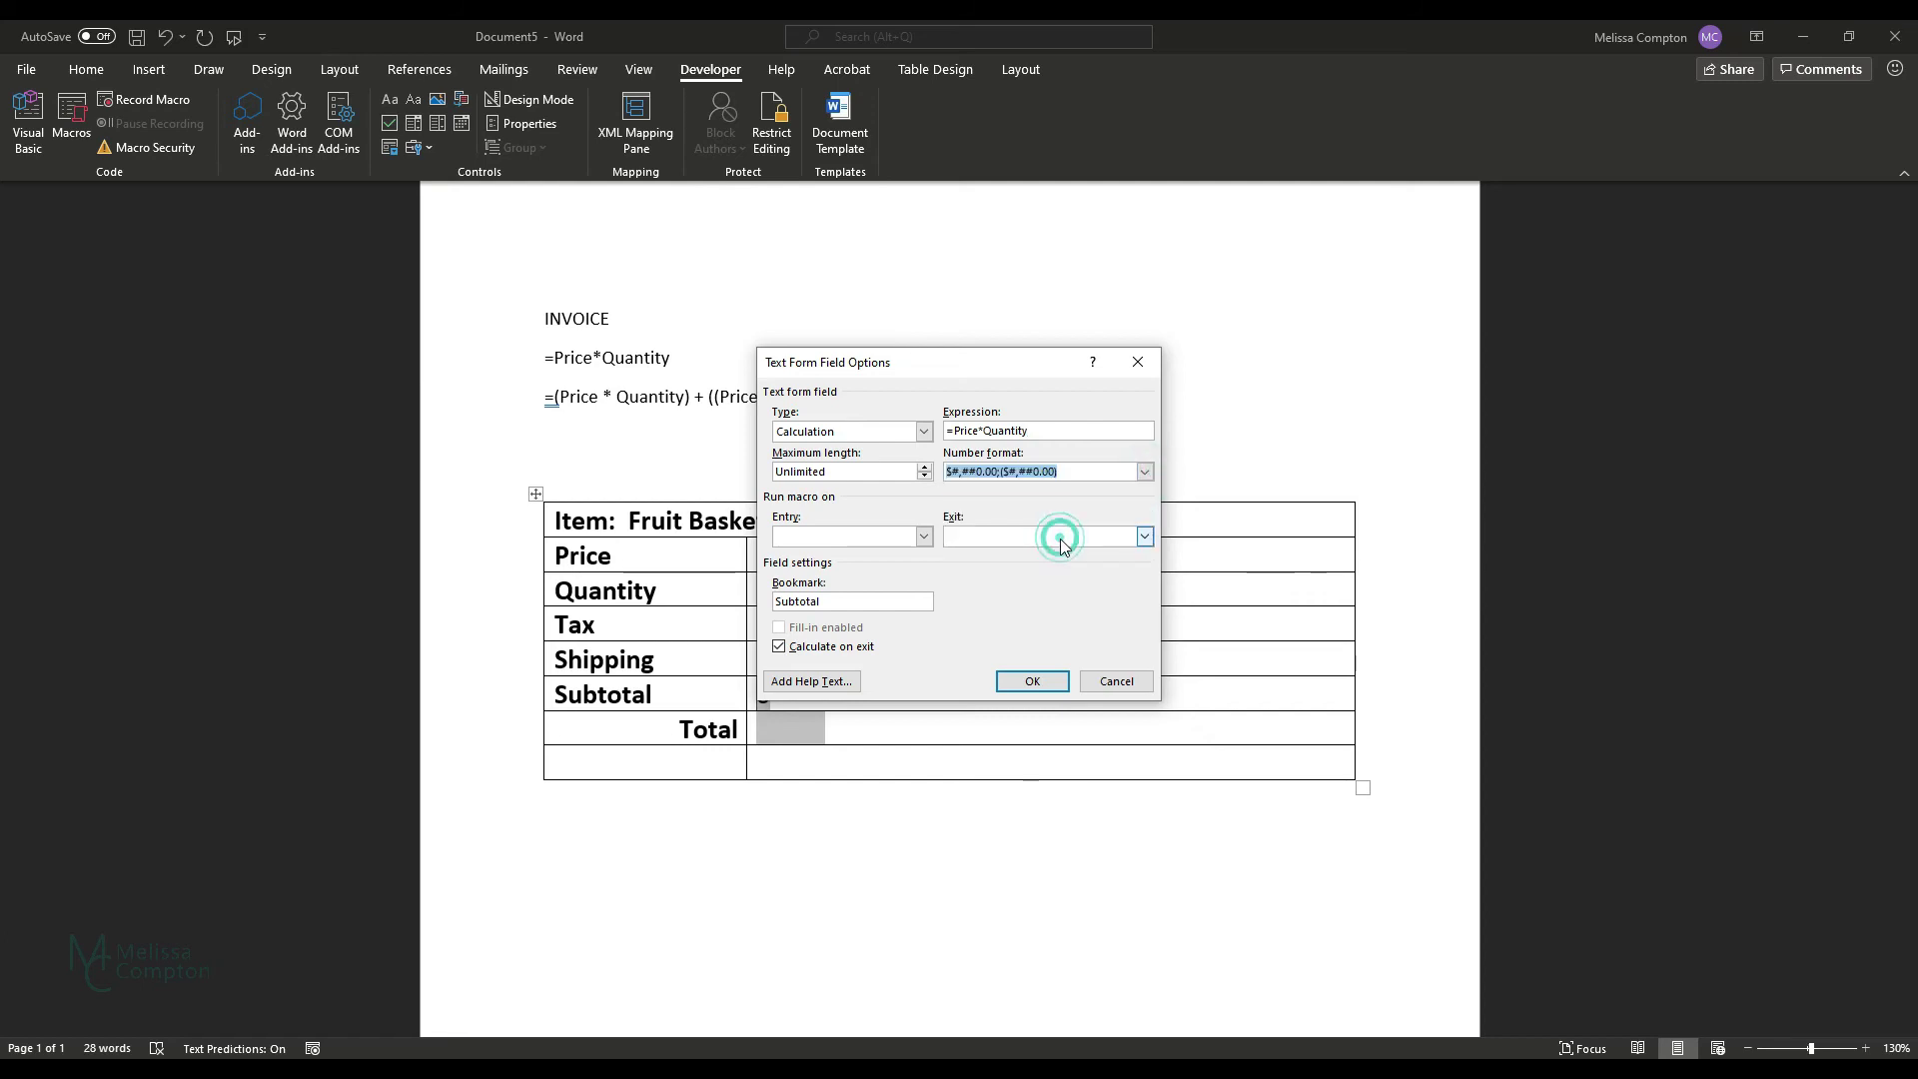
{"action": "left_click", "coordinate": [1030, 680]}
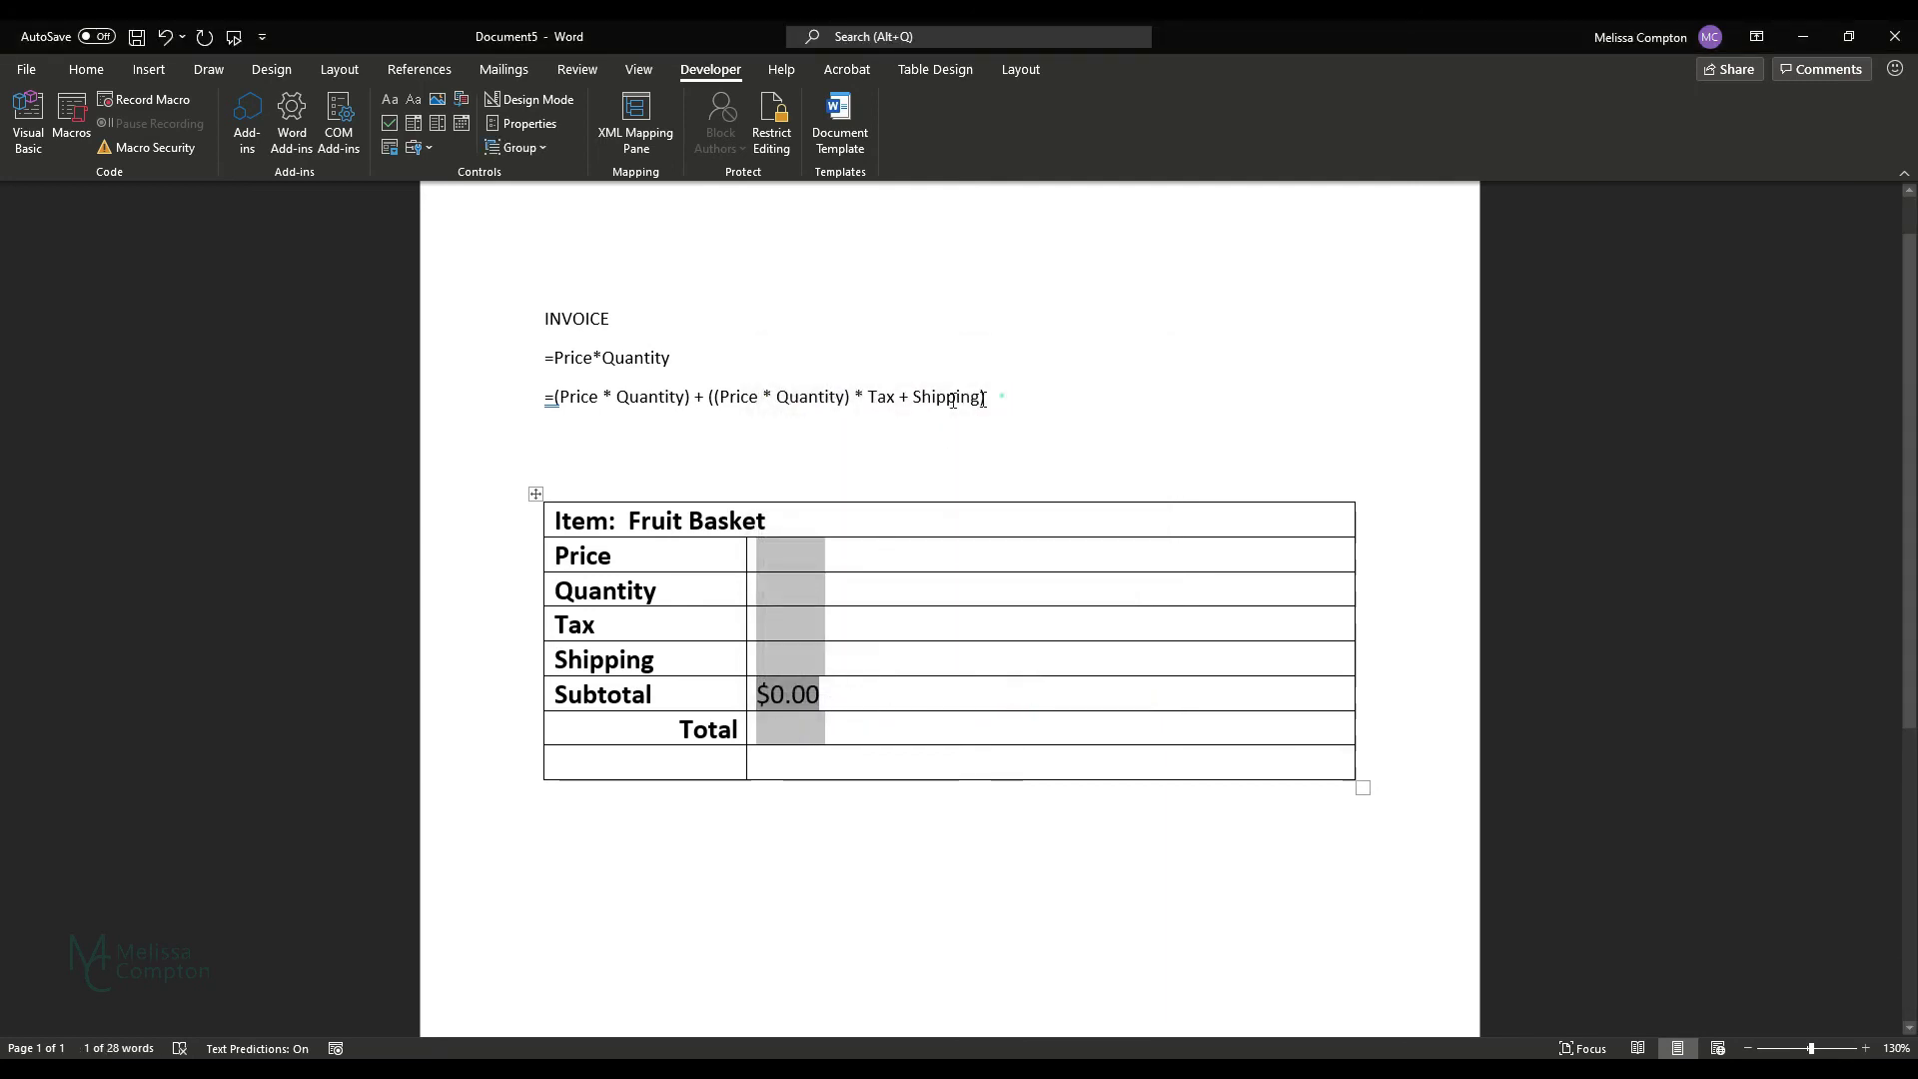
Make the Total field a Calculation using the copied (Price * Quantity) + ((Price * Quantity) * Tax + Shipping) expression
{"action": "left_click_drag", "start_coordinate": [999, 398], "coordinate": [500, 415]}
{"action": "key", "text": "ctrl+c"}
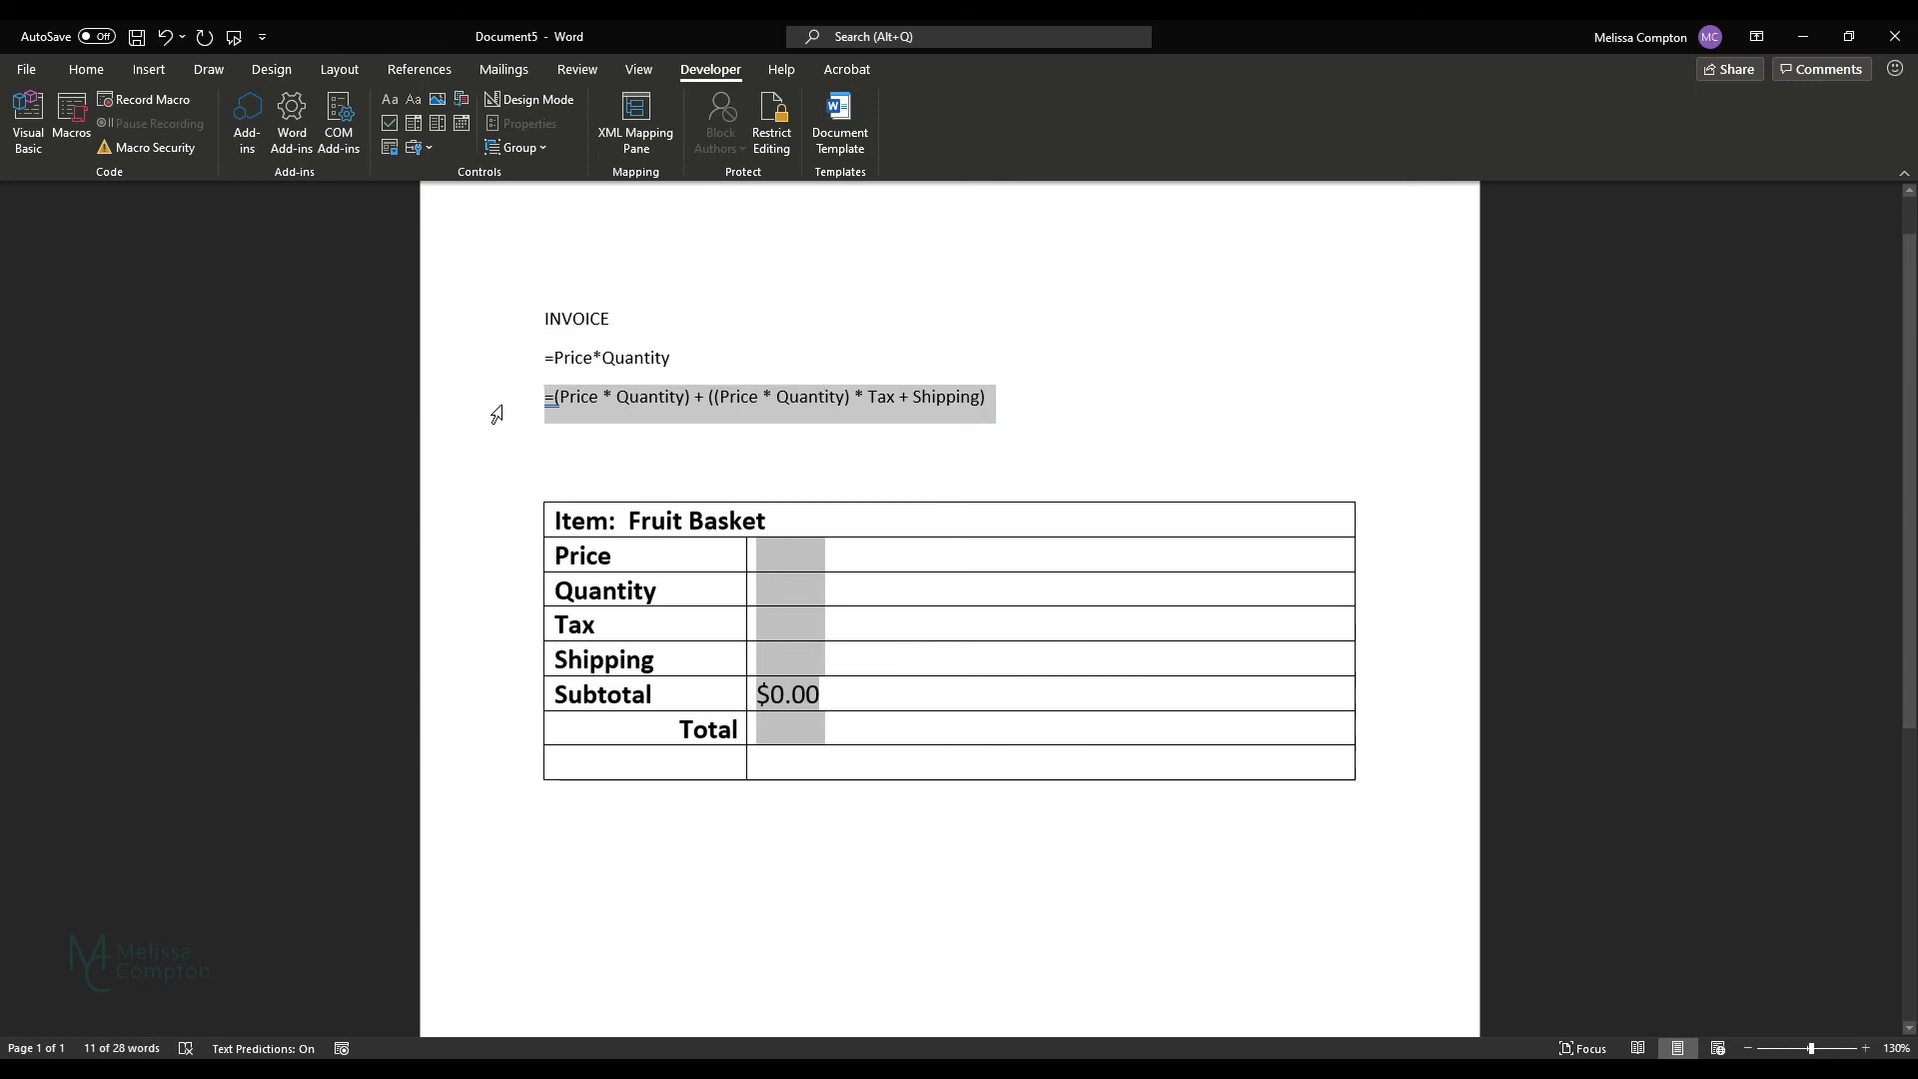
{"action": "double_click", "coordinate": [804, 737]}
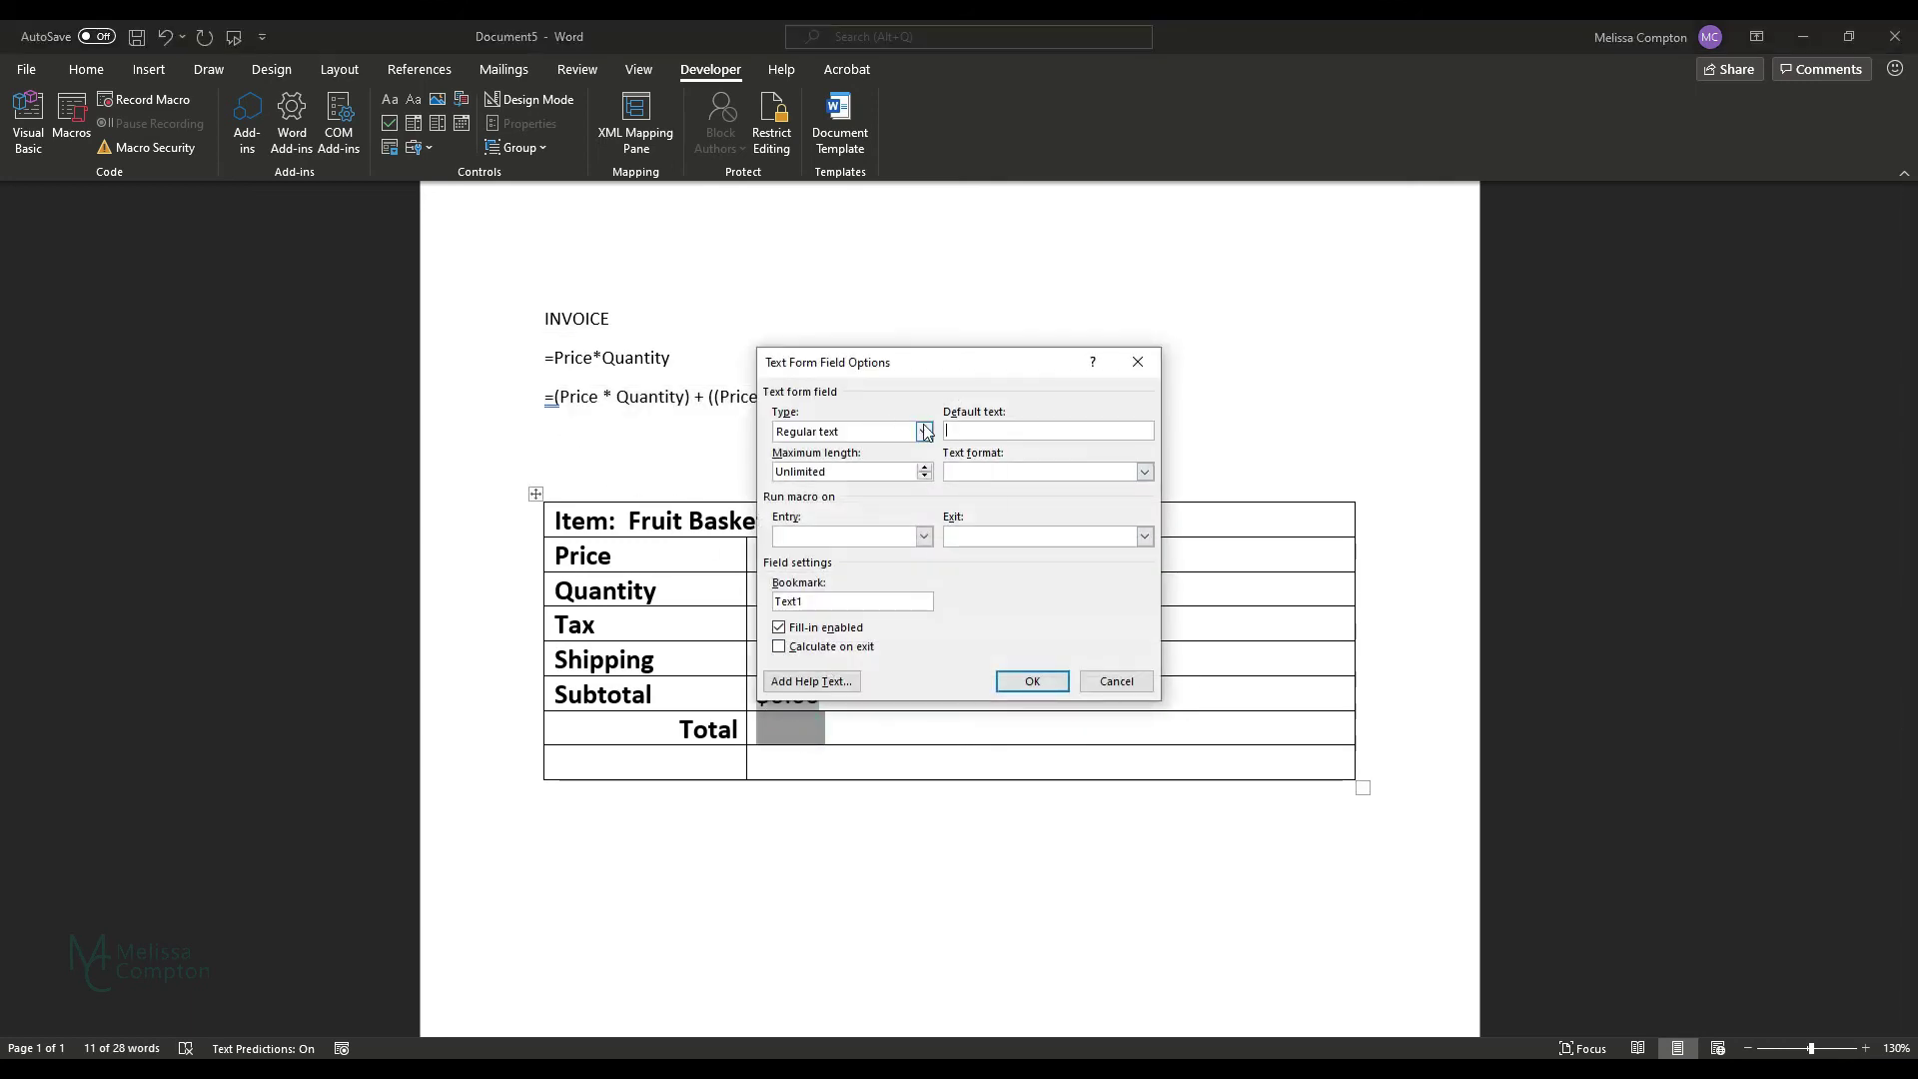
{"action": "left_click", "coordinate": [922, 431]}
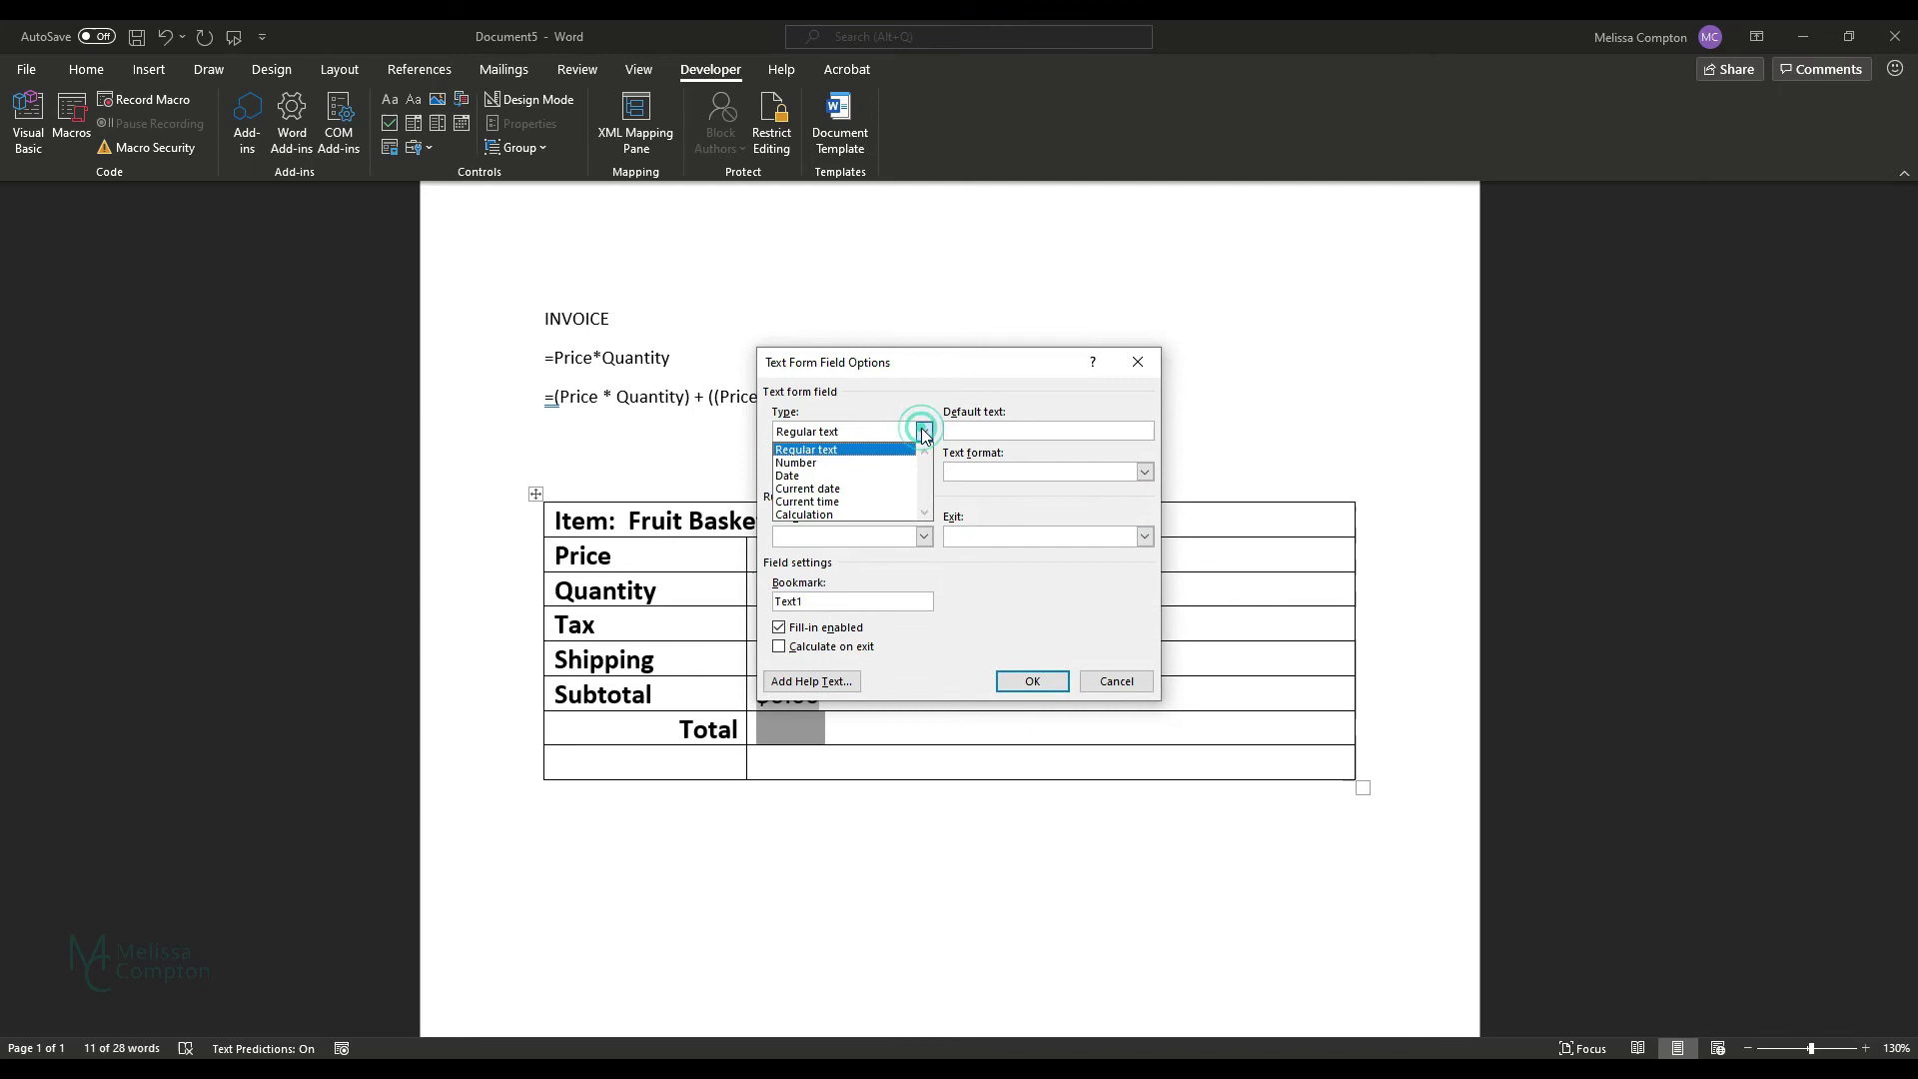
{"action": "left_click", "coordinate": [848, 516]}
{"action": "left_click", "coordinate": [999, 431]}
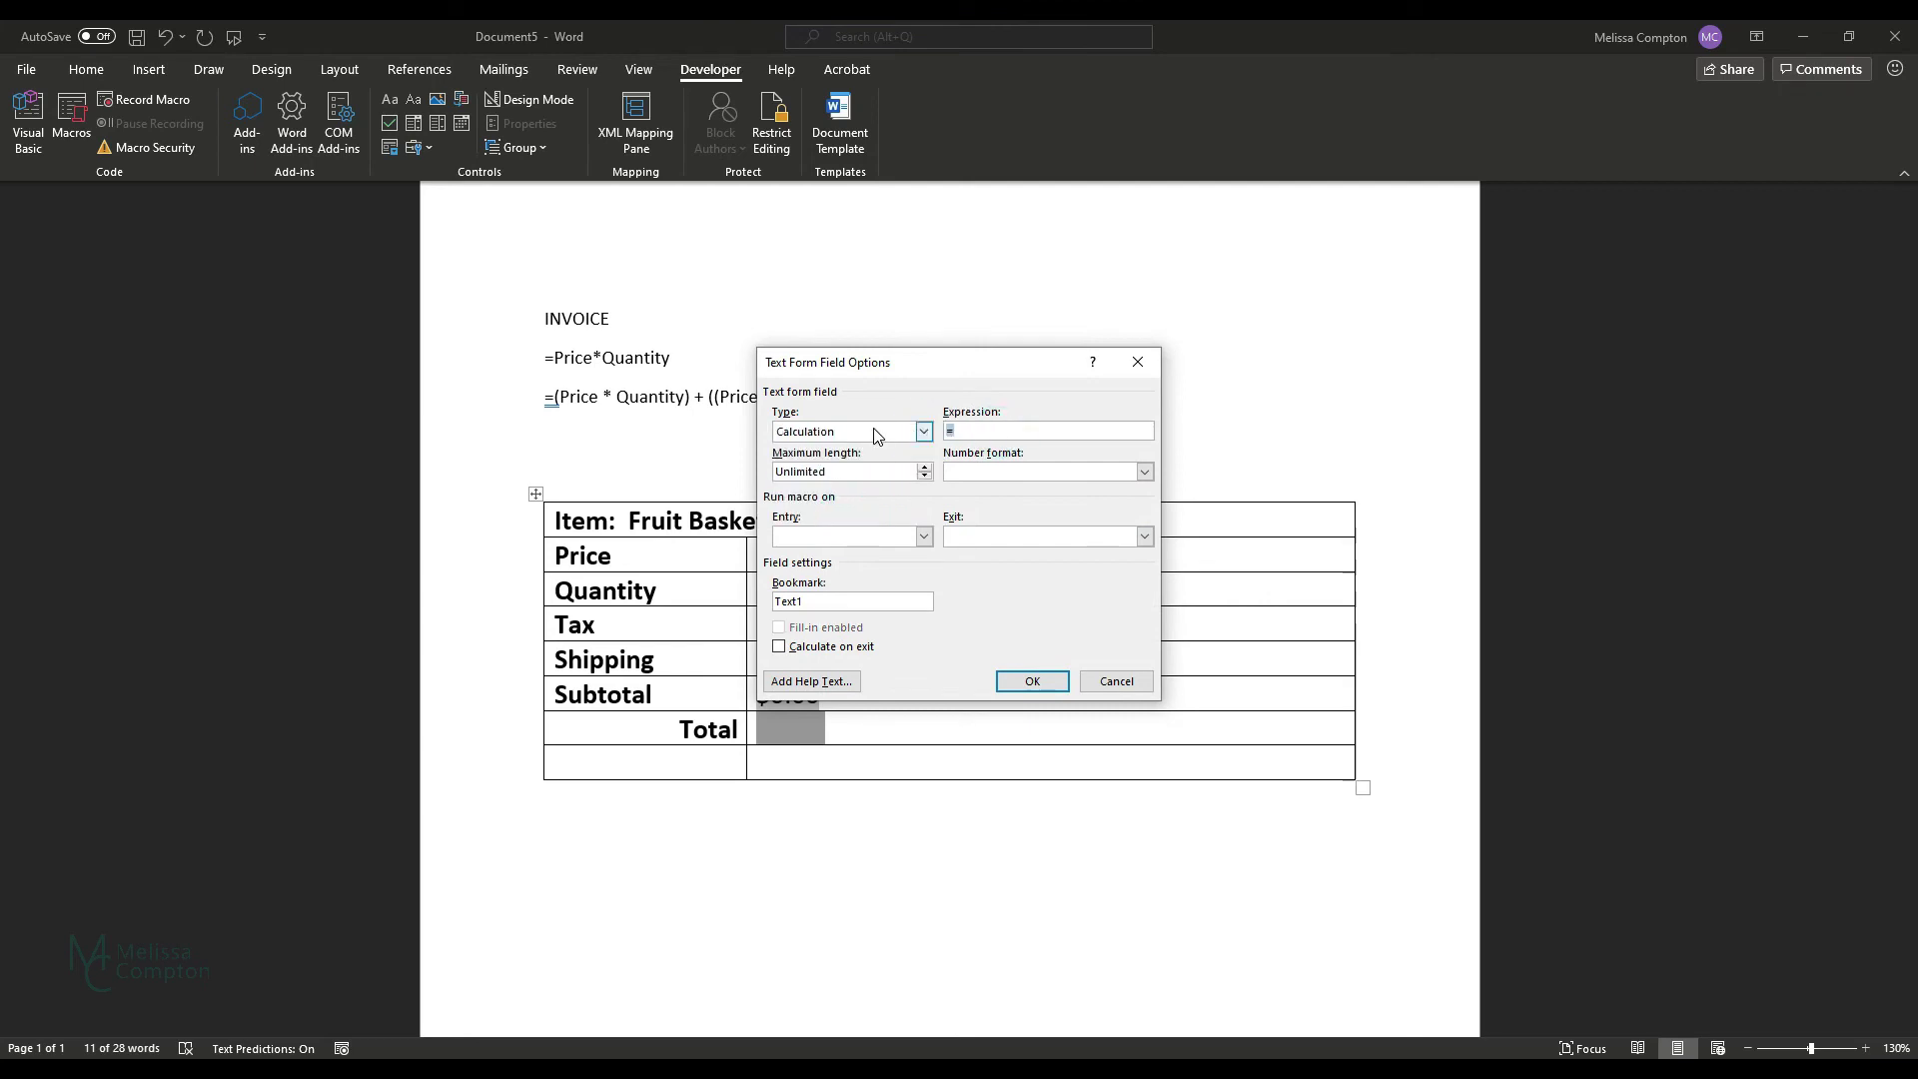
{"action": "key", "text": "ctrl+v"}
Give the Total field $#,##0.00;($#,##0.00) format, bookmark 'Total', and calculate on exit
{"action": "left_click", "coordinate": [1146, 473]}
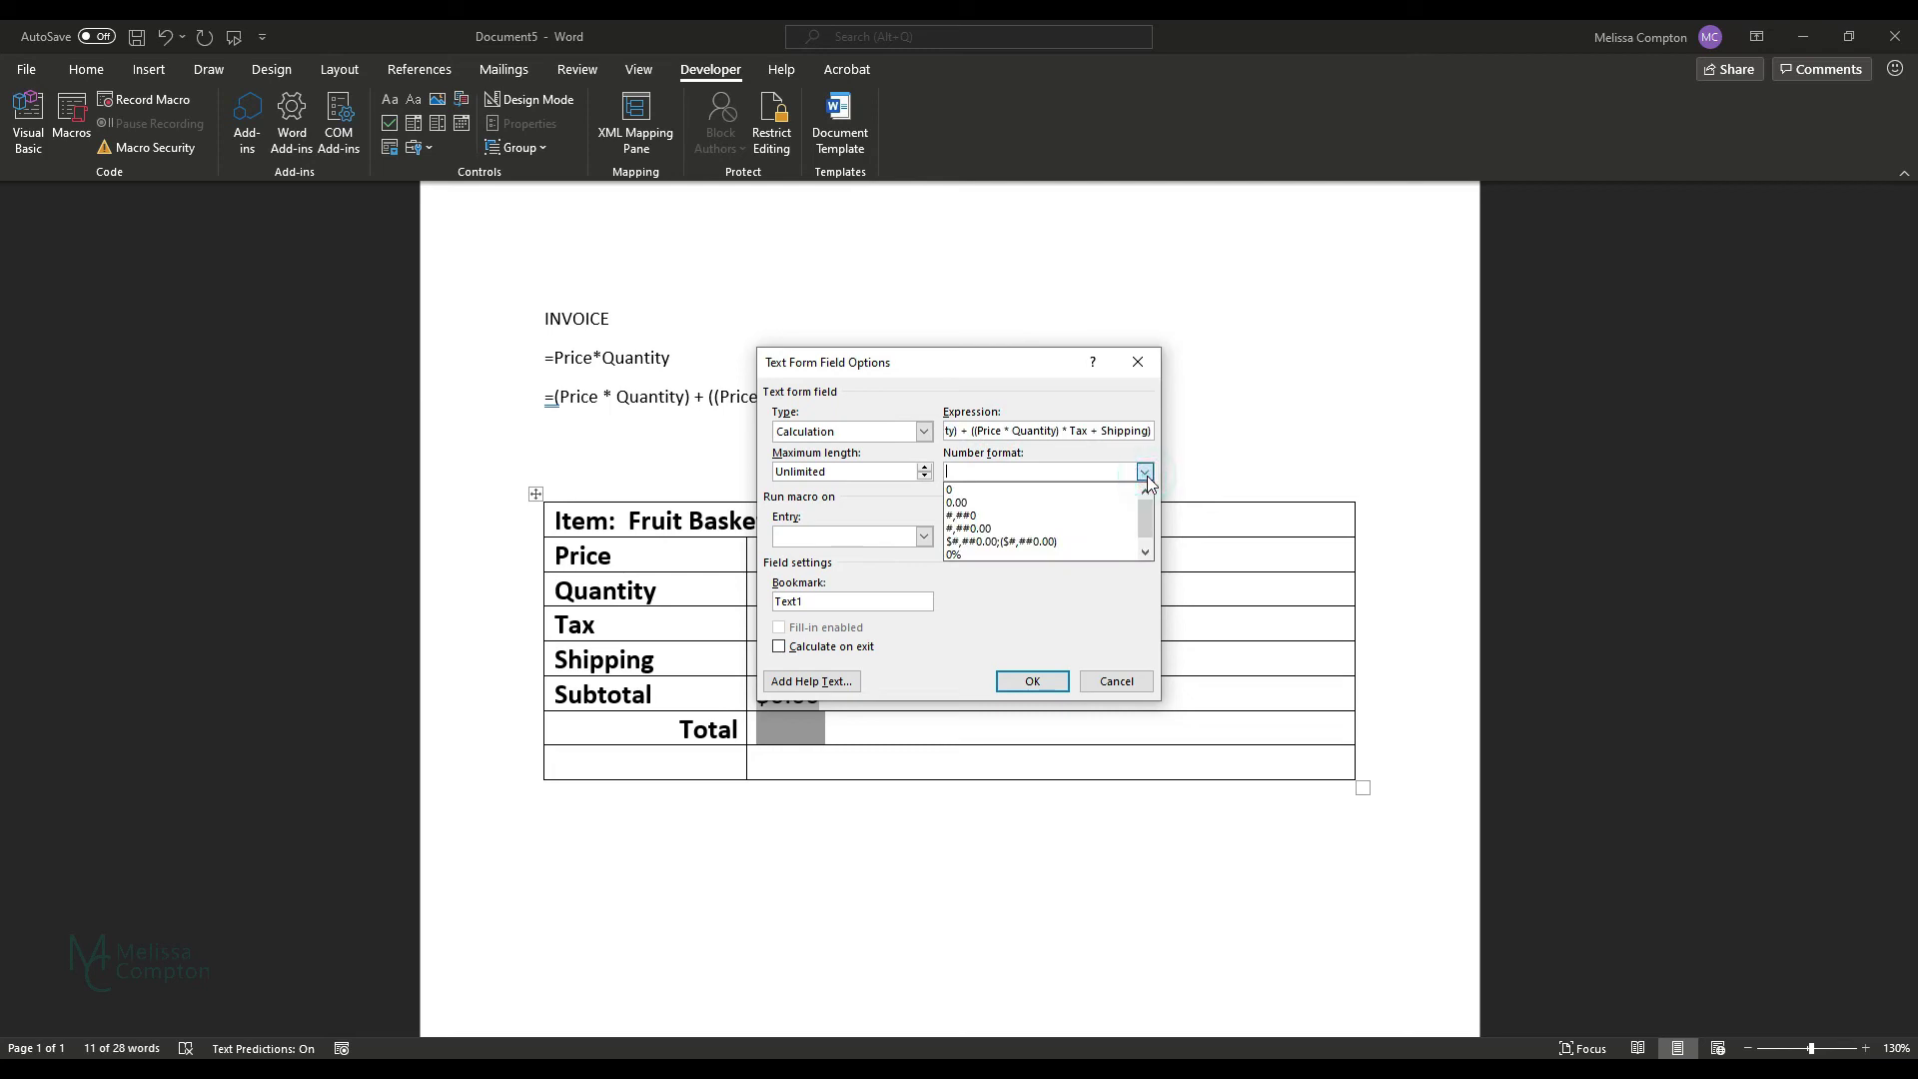
{"action": "left_click", "coordinate": [1061, 541]}
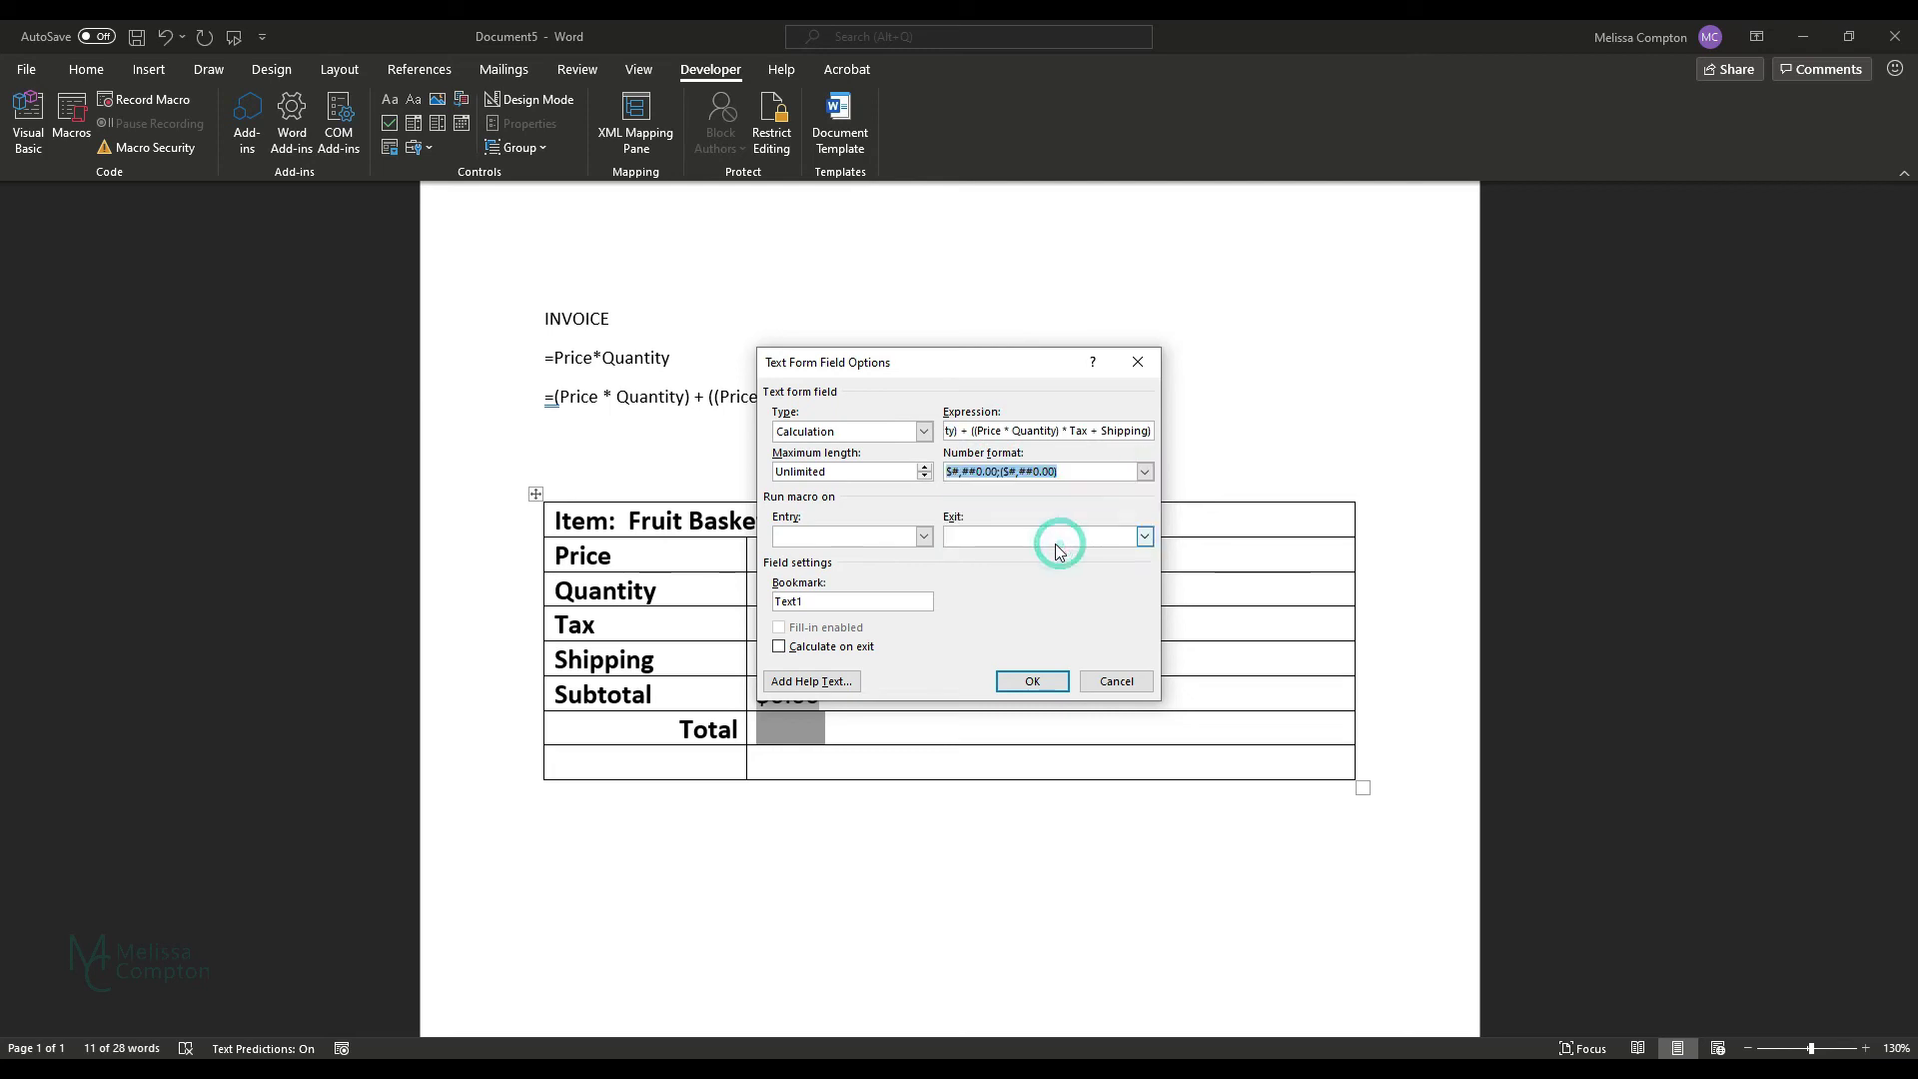
{"action": "double_click", "coordinate": [831, 605]}
{"action": "type", "text": "Su"}
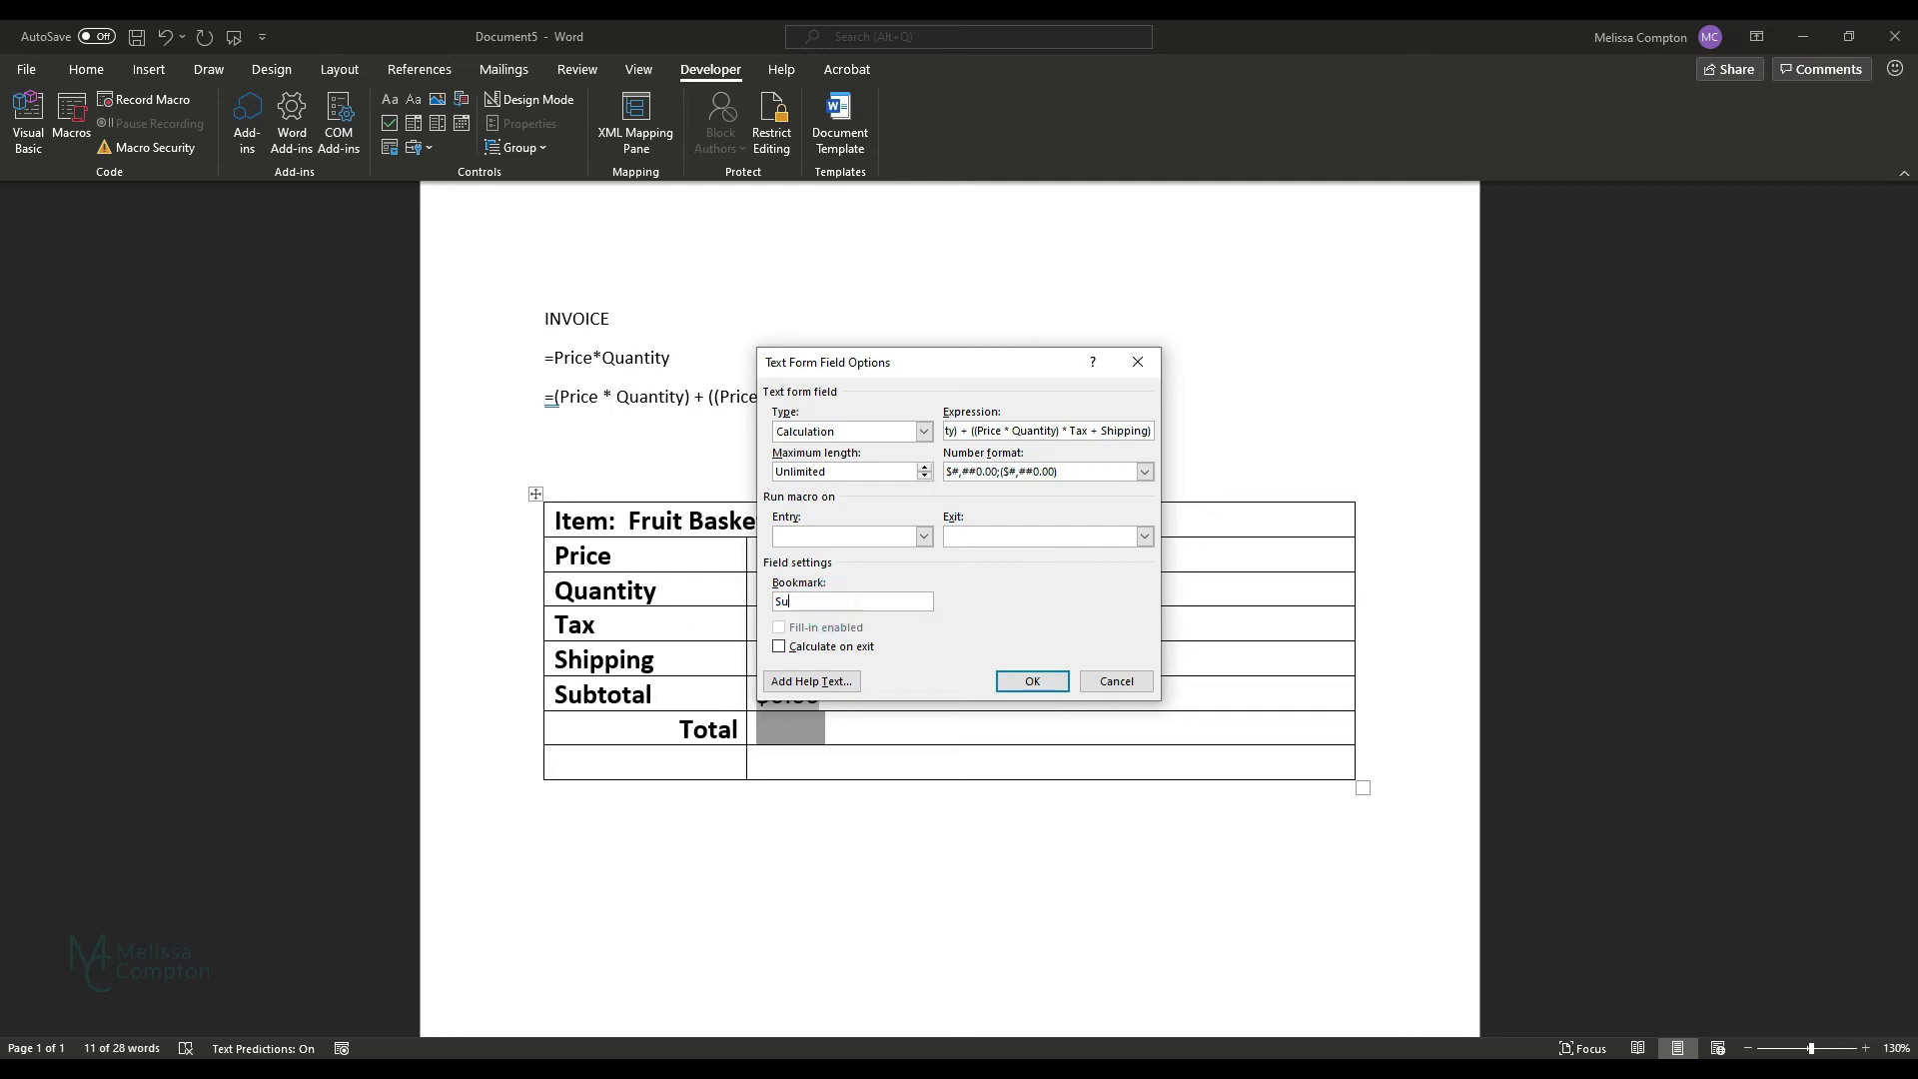
{"action": "type", "text": "bt"}
{"action": "key", "text": "BackSpace"}
{"action": "key", "text": "BackSpace"}
{"action": "key", "text": "BackSpace"}
{"action": "key", "text": "BackSpace"}
{"action": "type", "text": "Total"}
{"action": "left_click", "coordinate": [779, 647]}
{"action": "left_click_drag", "start_coordinate": [1009, 370], "coordinate": [1121, 469]}
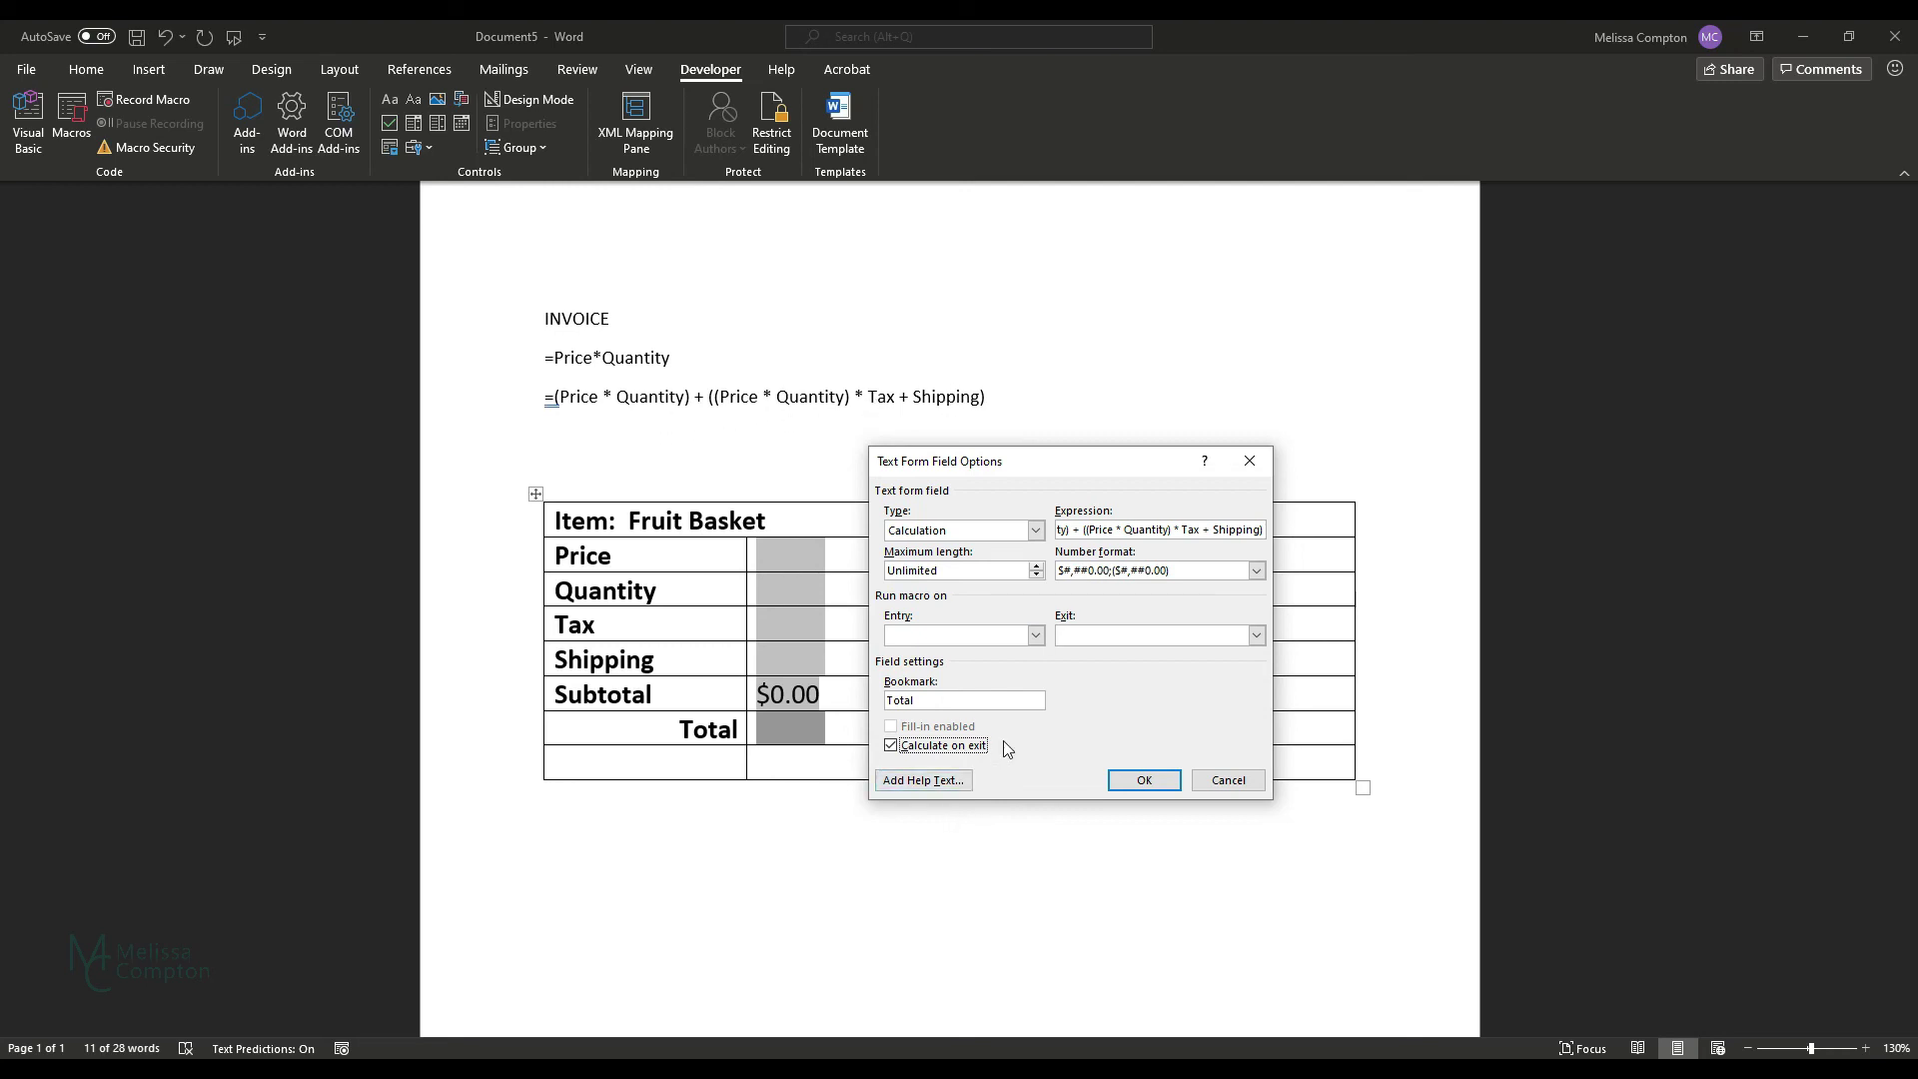
{"action": "left_click", "coordinate": [1144, 782]}
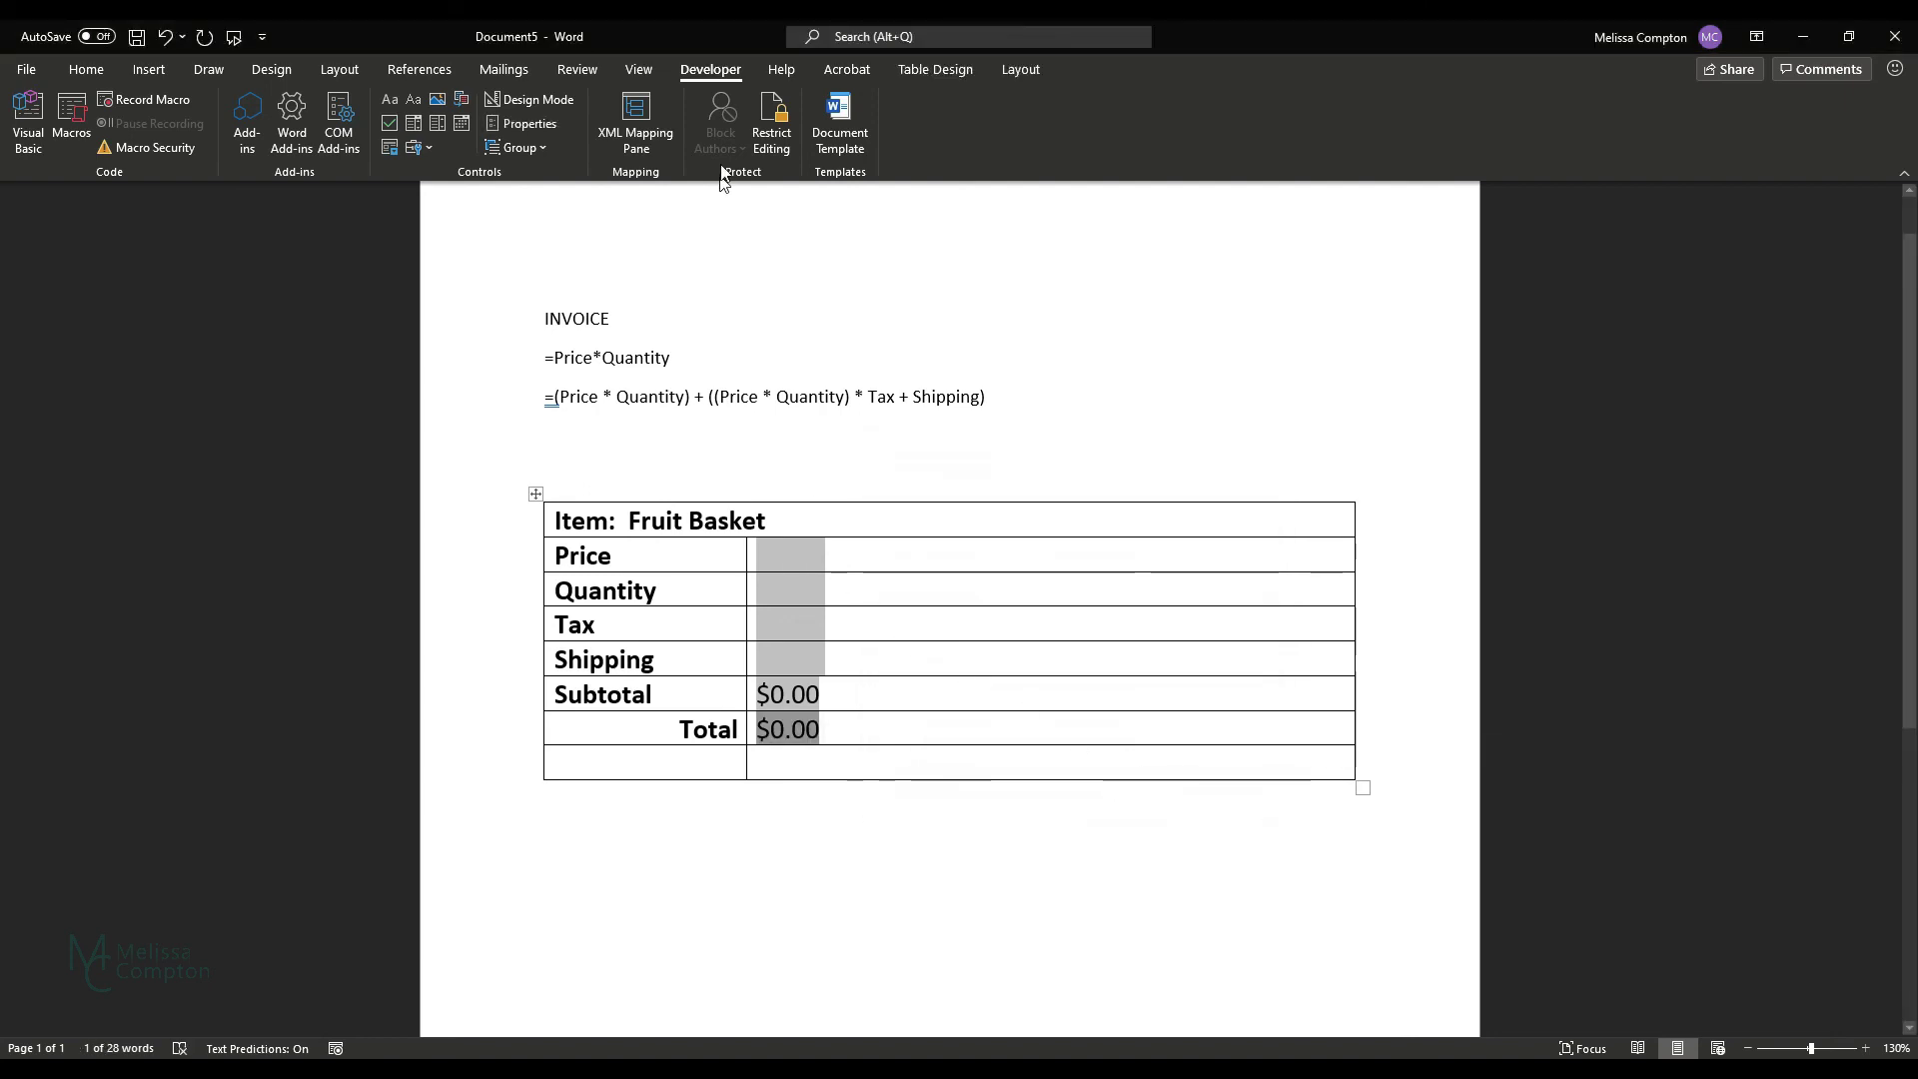
Enforce Filling in forms editing restriction without a password, then start filling in the Price field
{"action": "left_click", "coordinate": [770, 140]}
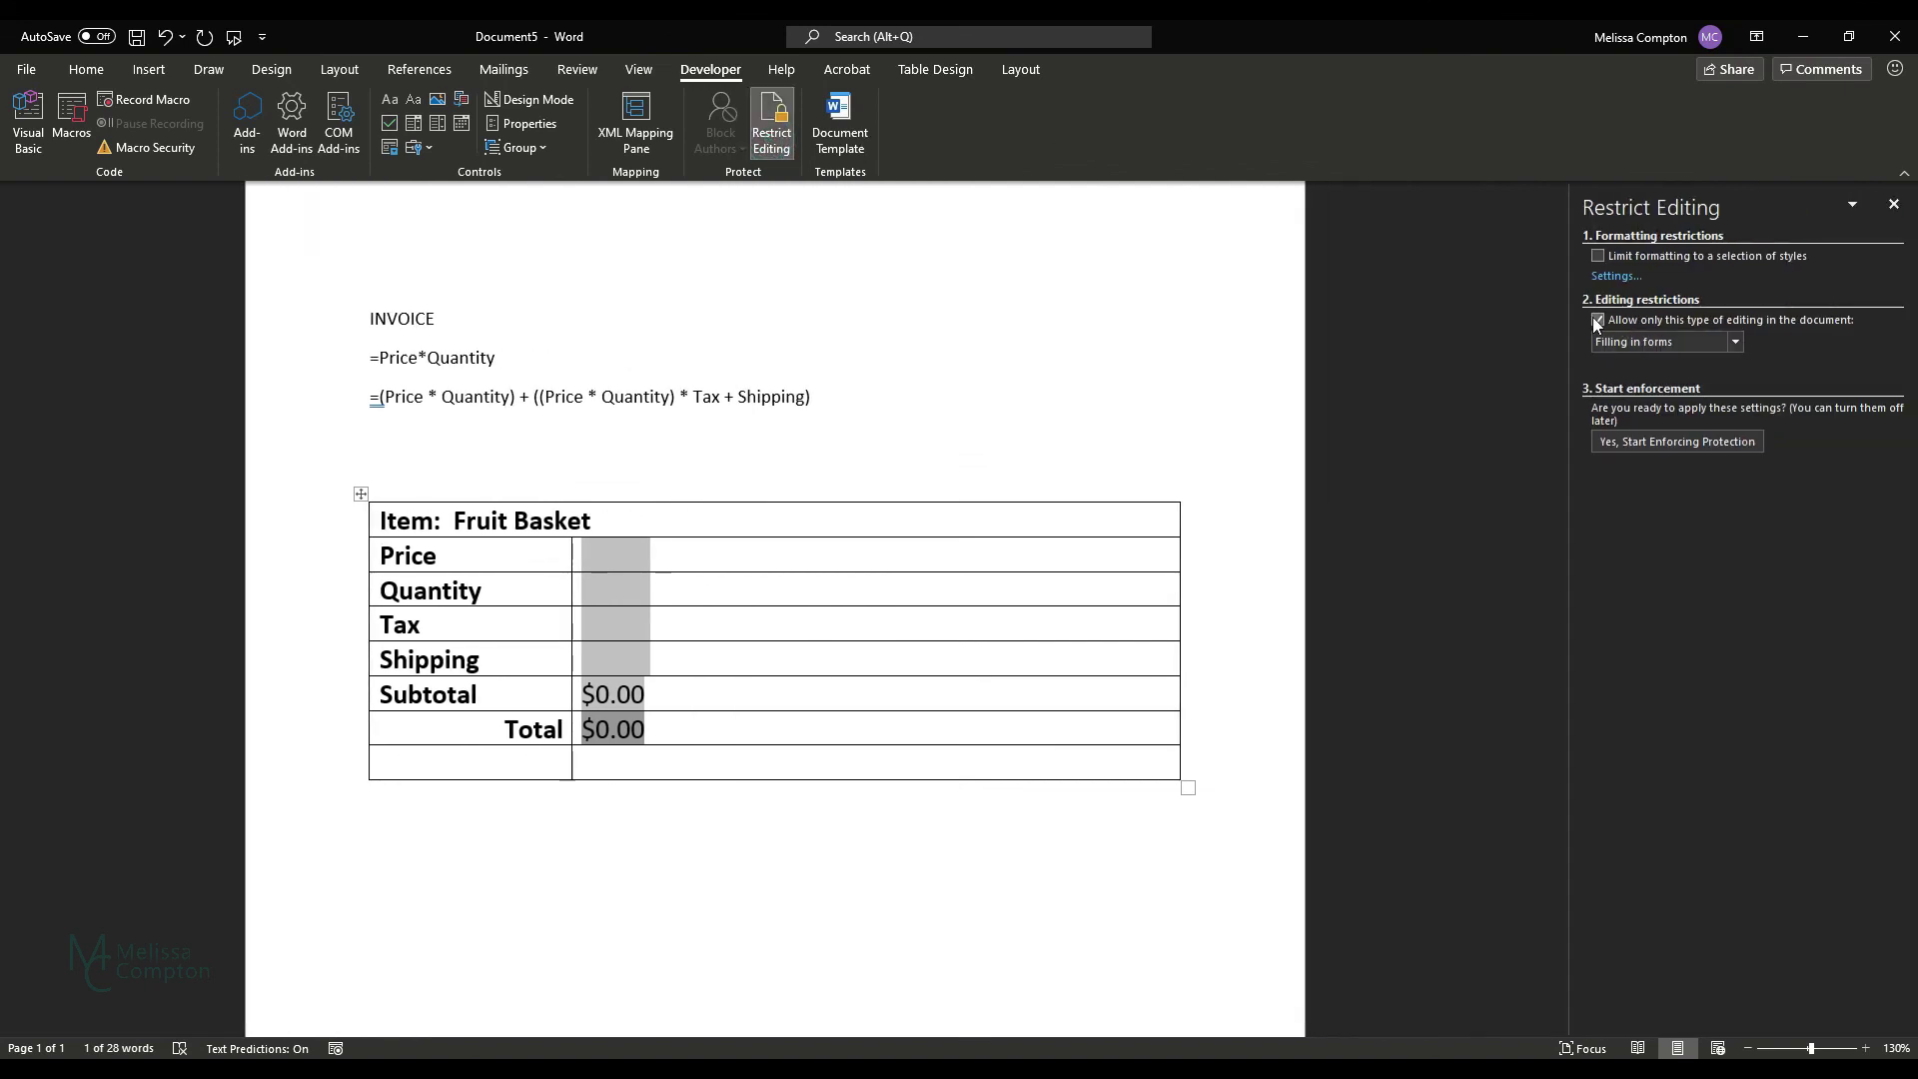
{"action": "left_click", "coordinate": [1735, 342]}
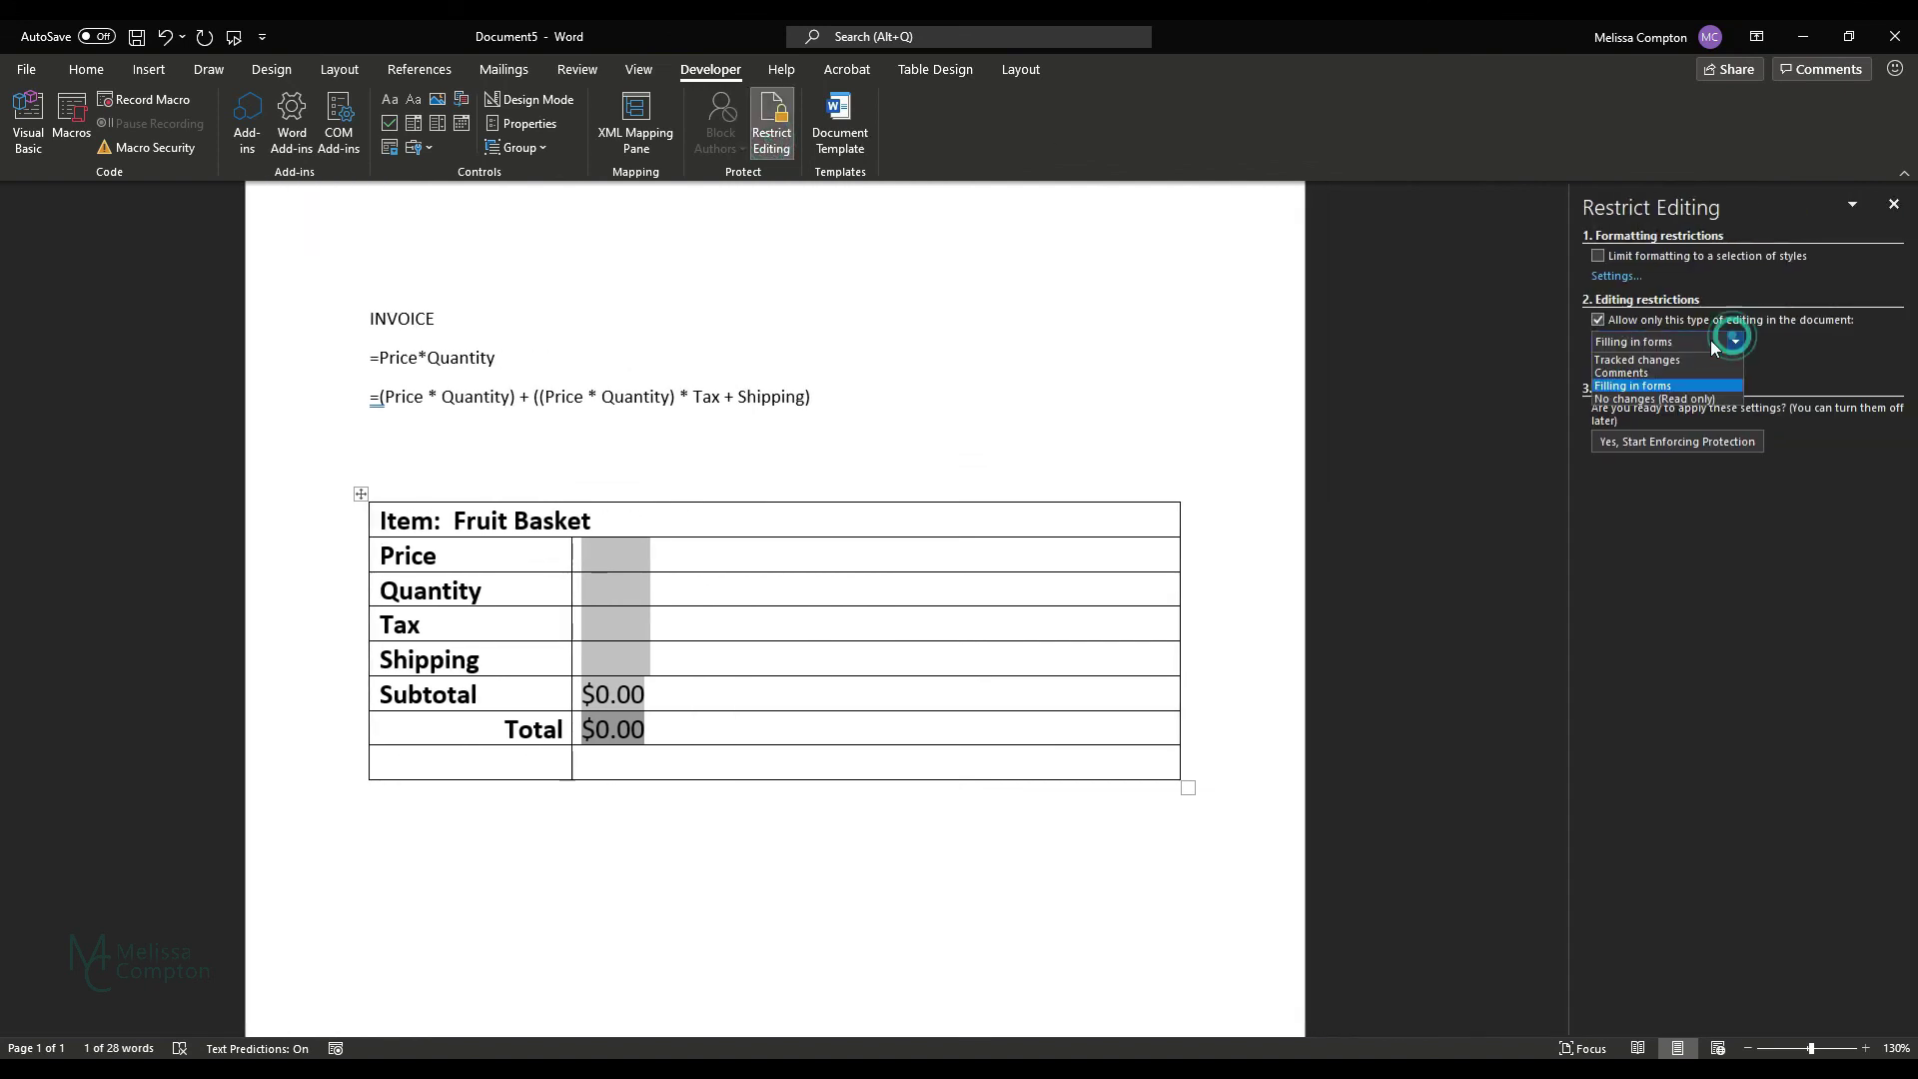
{"action": "left_click", "coordinate": [1676, 386]}
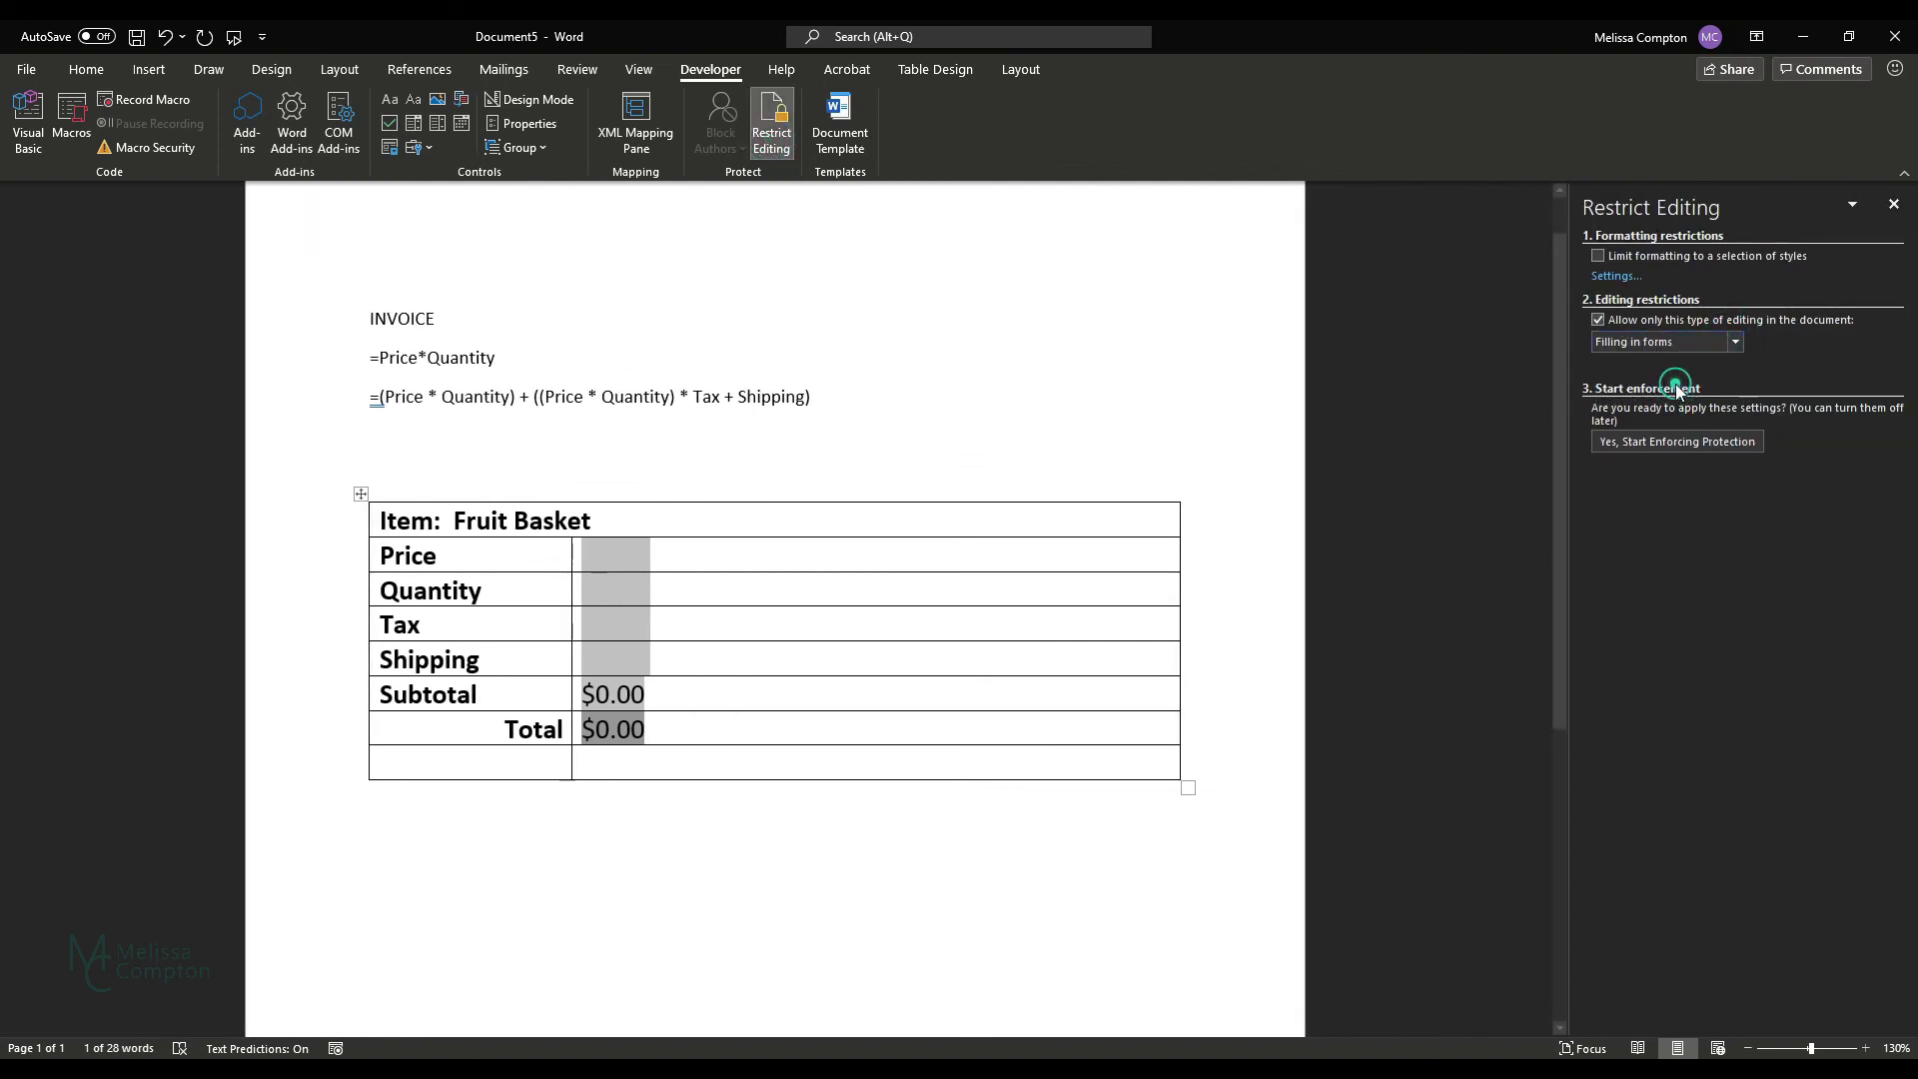
{"action": "left_click", "coordinate": [1649, 442]}
{"action": "left_click", "coordinate": [974, 561]}
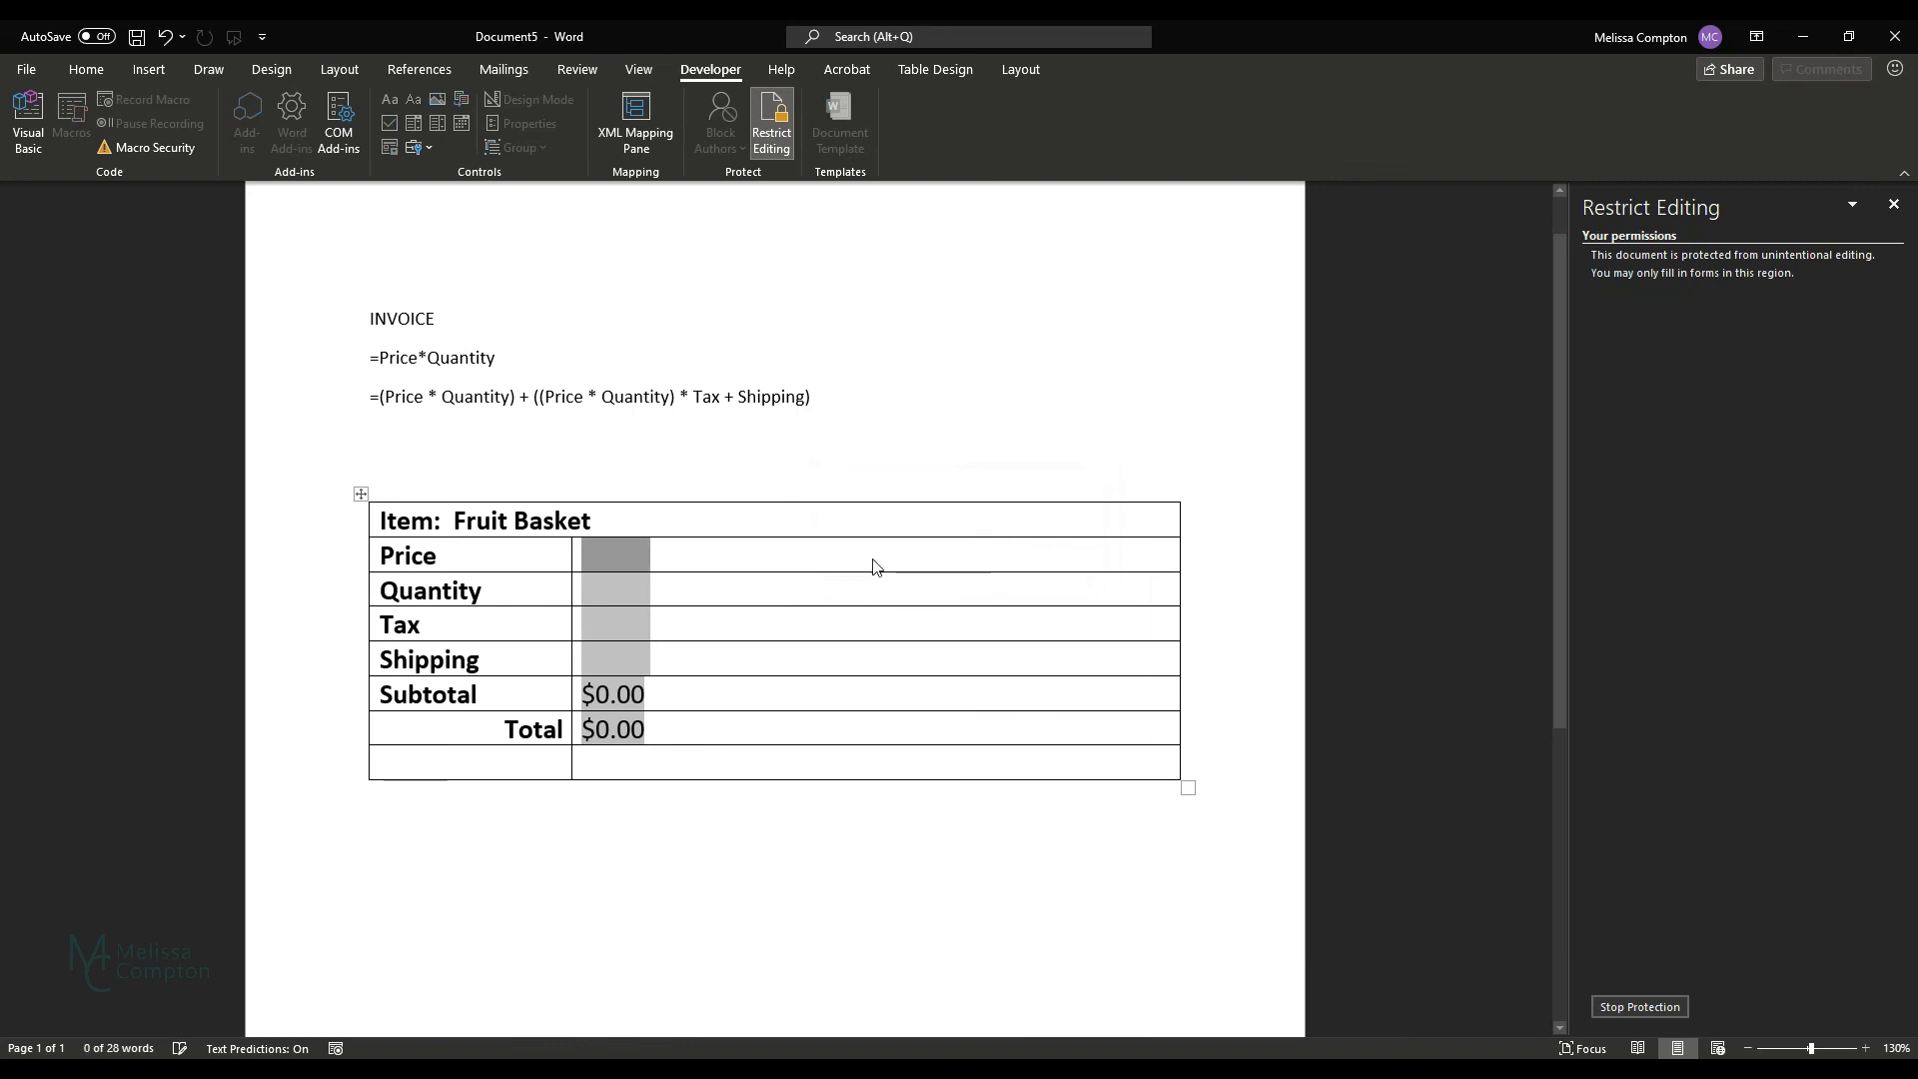
{"action": "left_click", "coordinate": [598, 547]}
Enter a price of $15.00 and a quantity of 2, giving a $30.00 Subtotal
{"action": "type", "text": "15.00"}
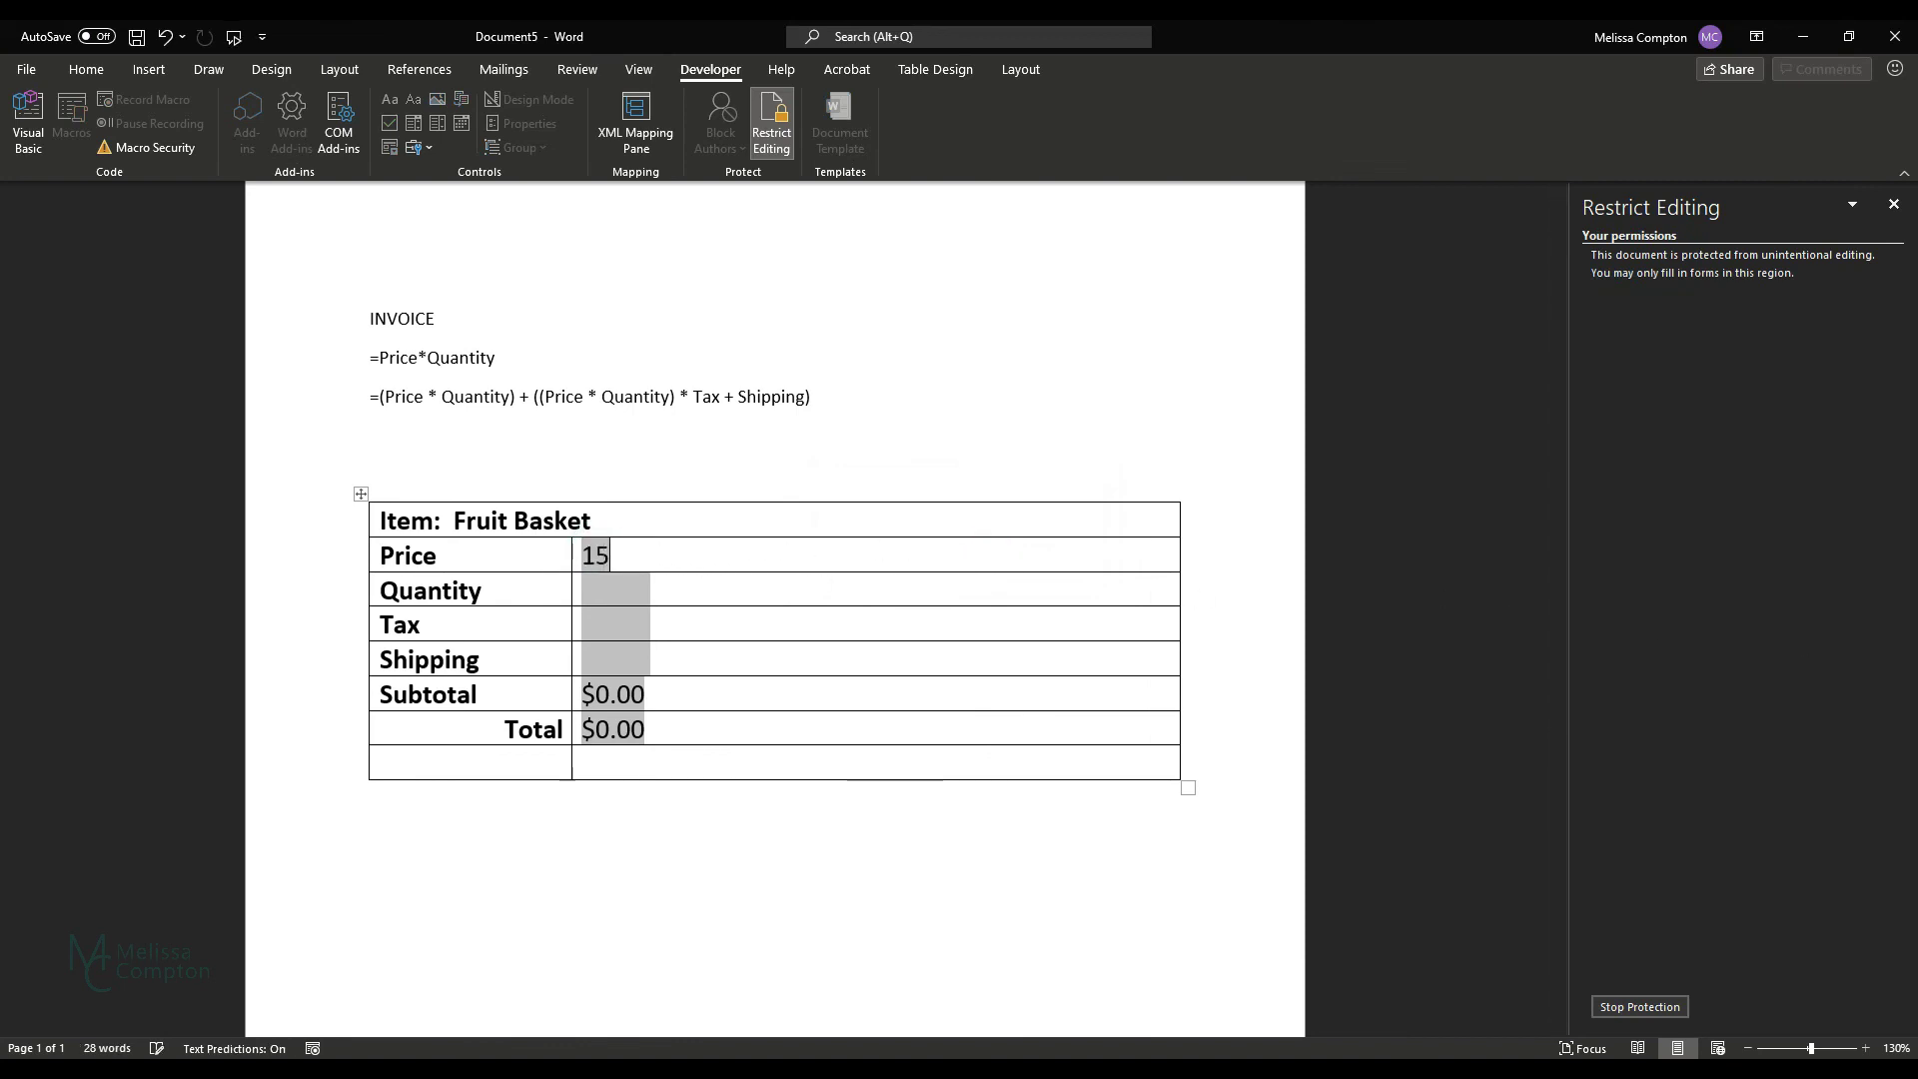
{"action": "key", "text": "Tab"}
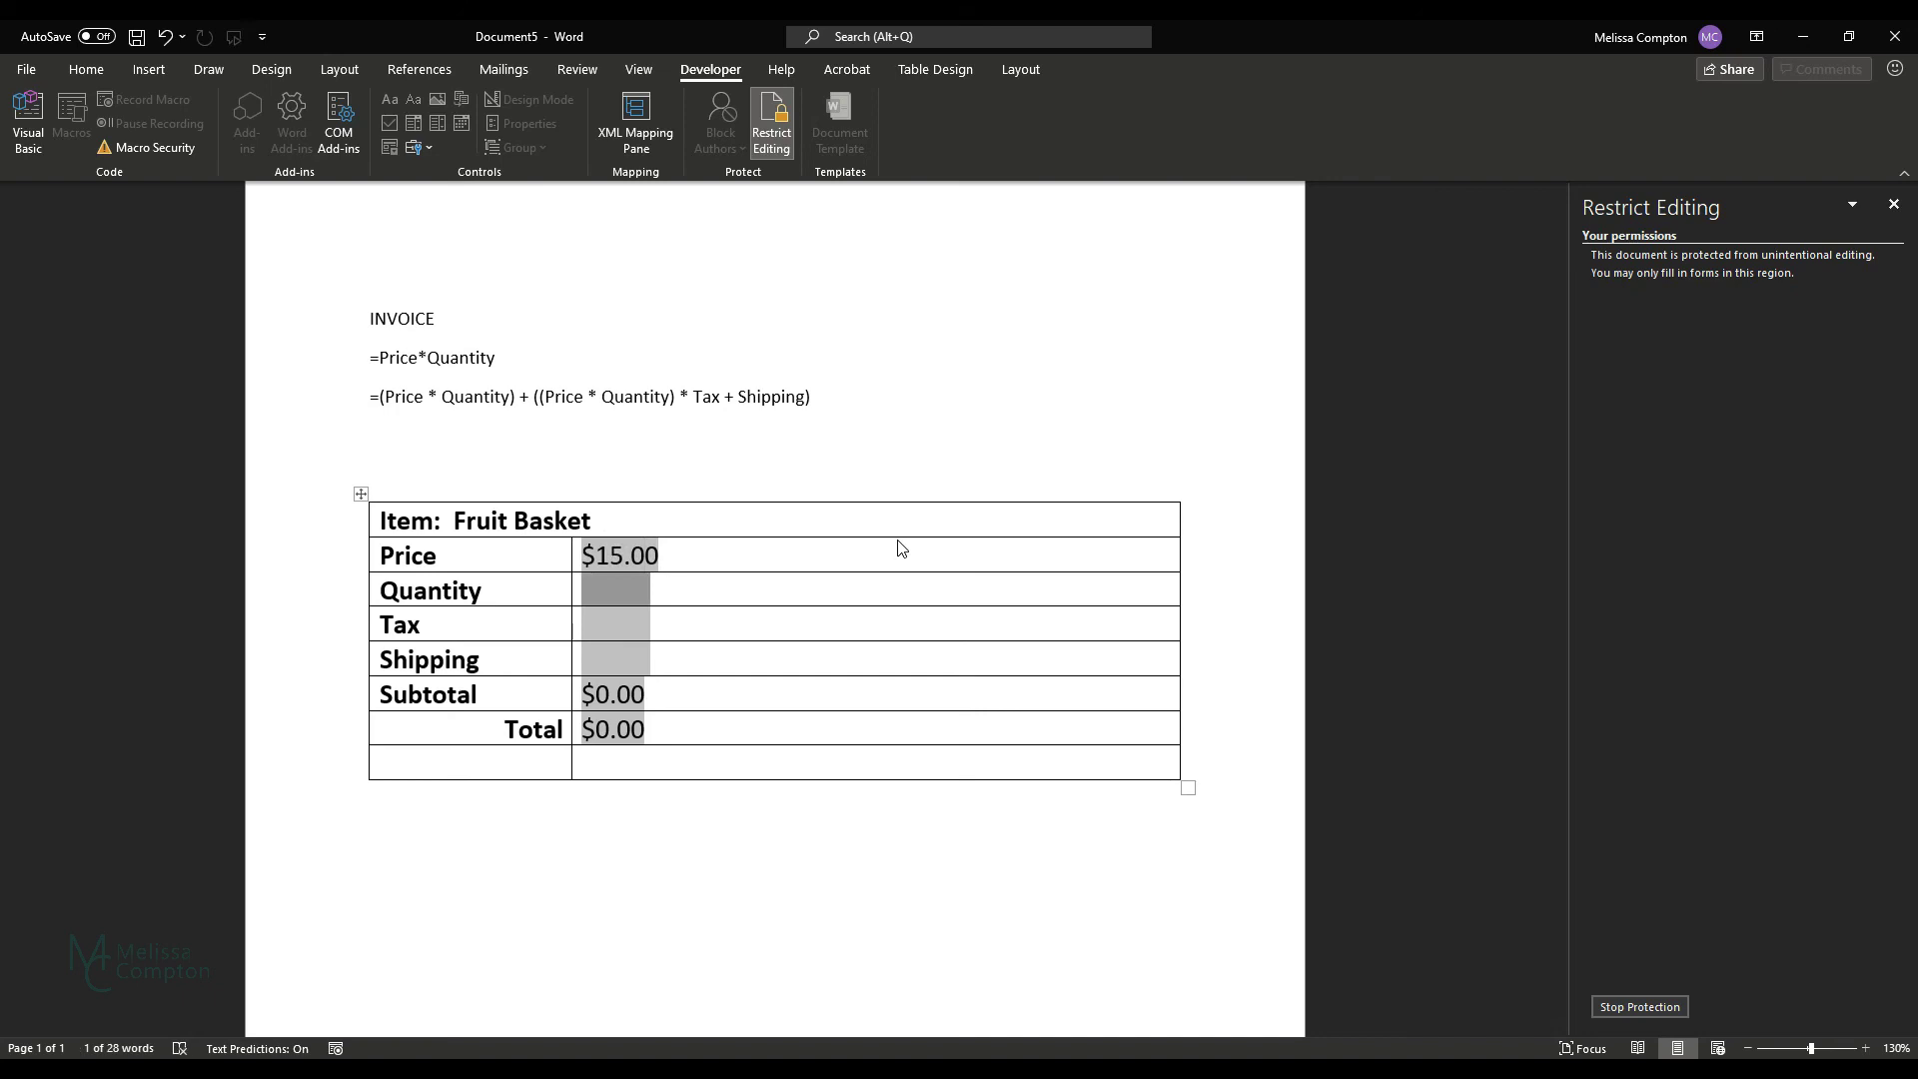
{"action": "type", "text": "2"}
{"action": "key", "text": "Tab"}
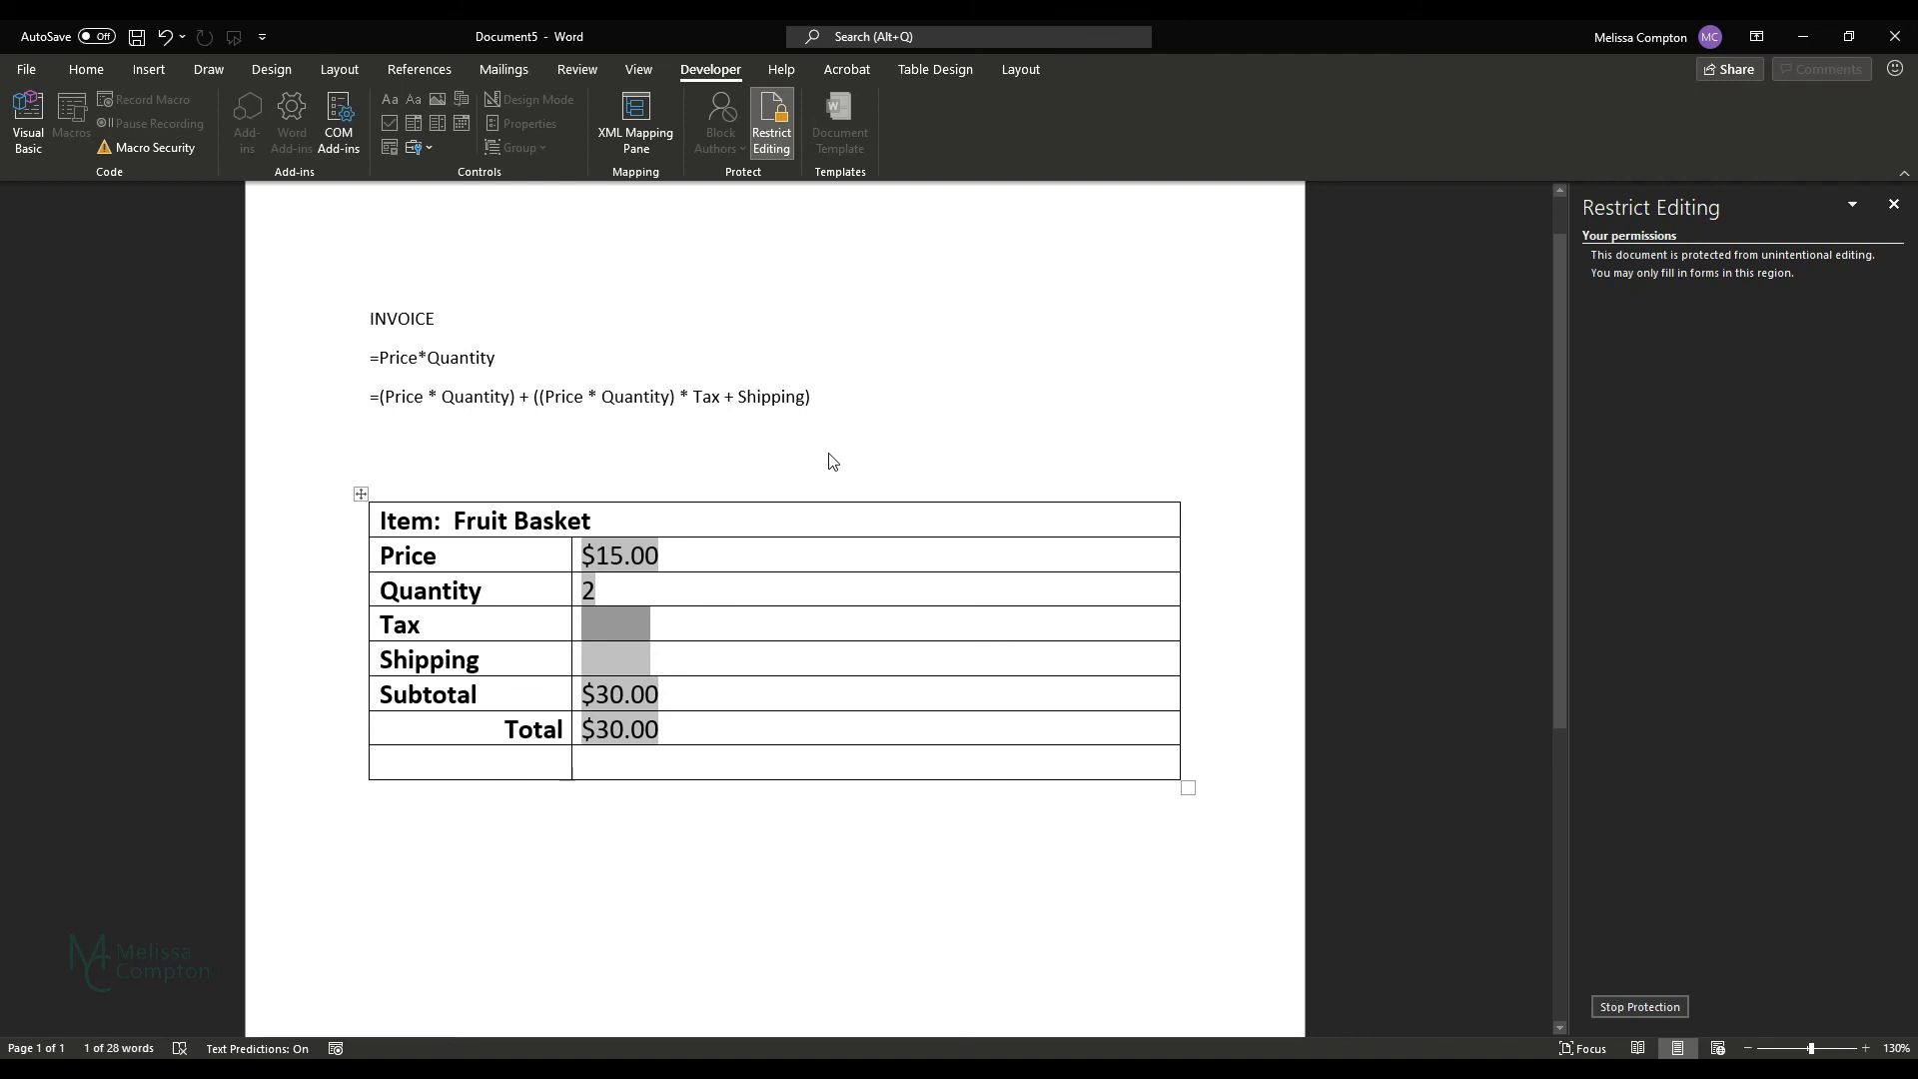
Enter 6% tax, correcting the 600% value, and $10.00 shipping for a $41.80 Total
{"action": "type", "text": "6"}
{"action": "key", "text": "Tab"}
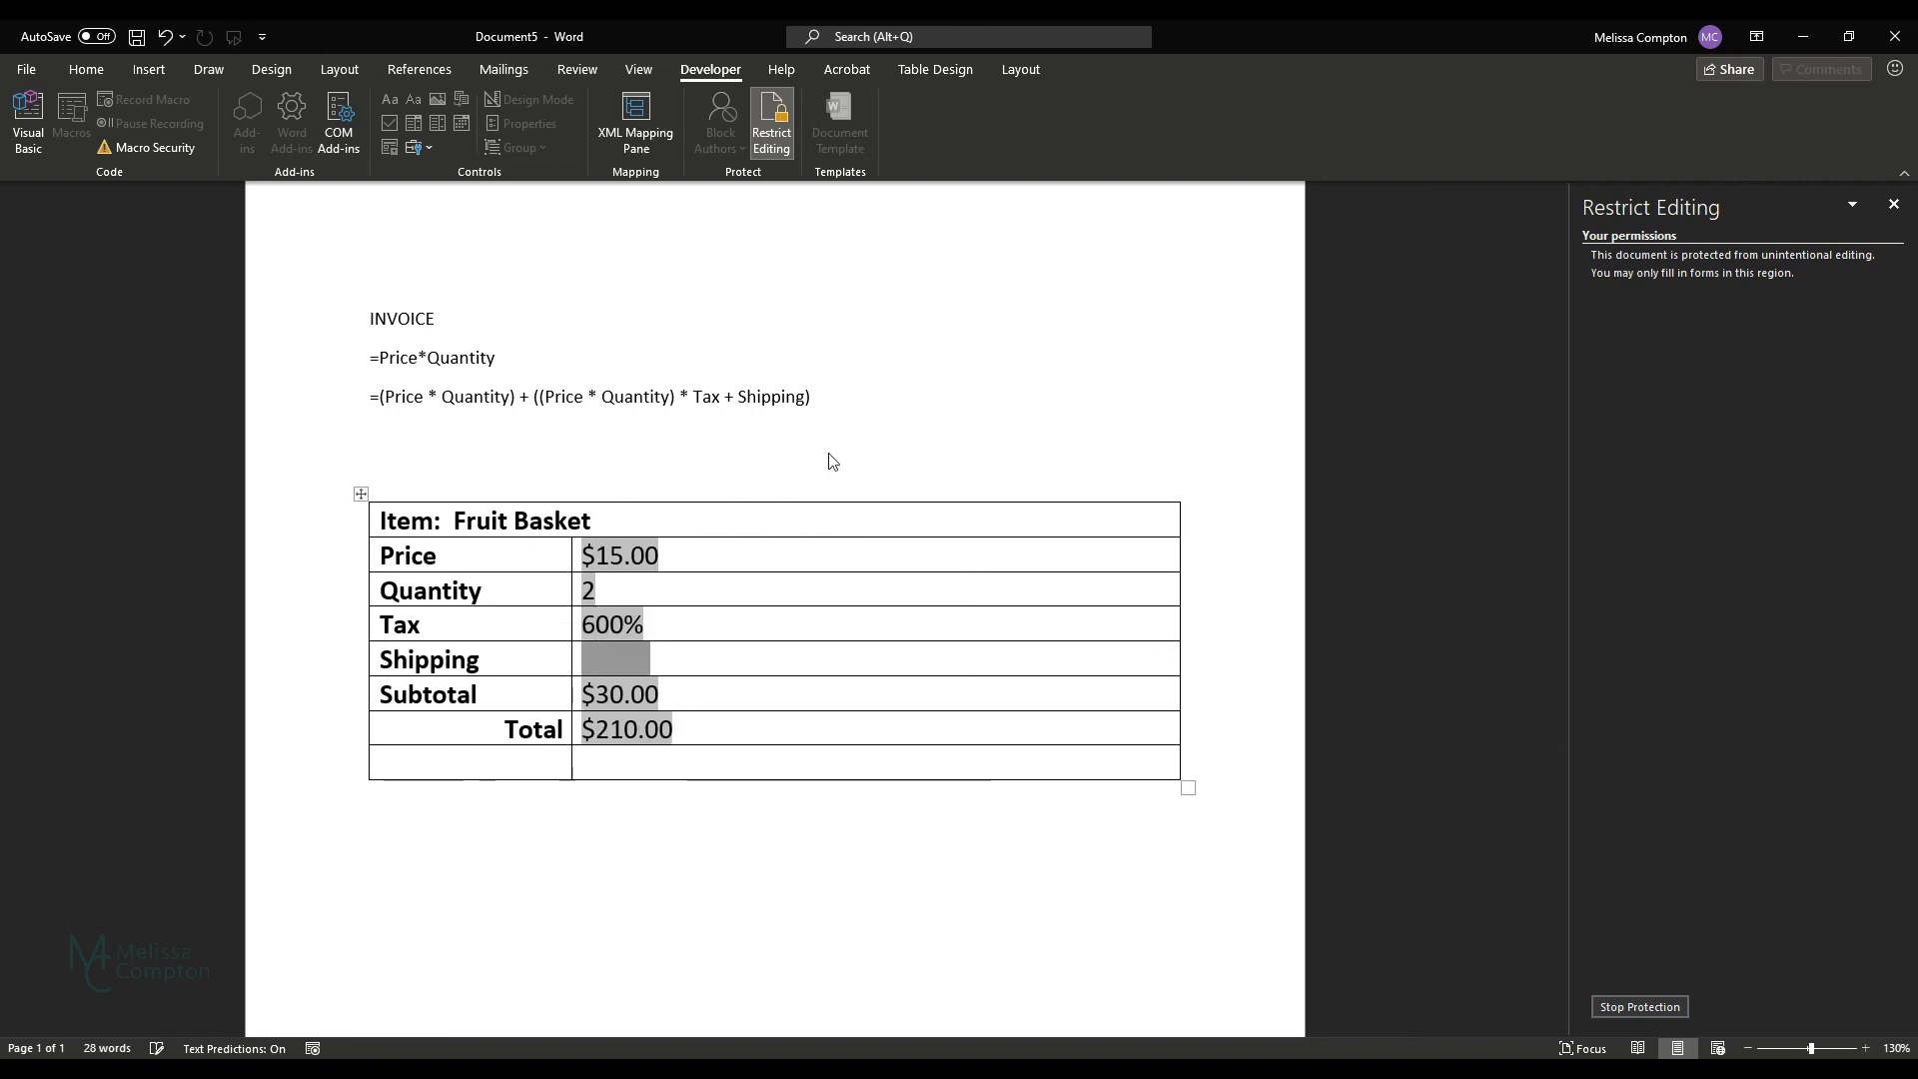
{"action": "left_click", "coordinate": [609, 627]}
{"action": "key", "text": "BackSpace"}
{"action": "key", "text": "BackSpace"}
{"action": "key", "text": "BackSpace"}
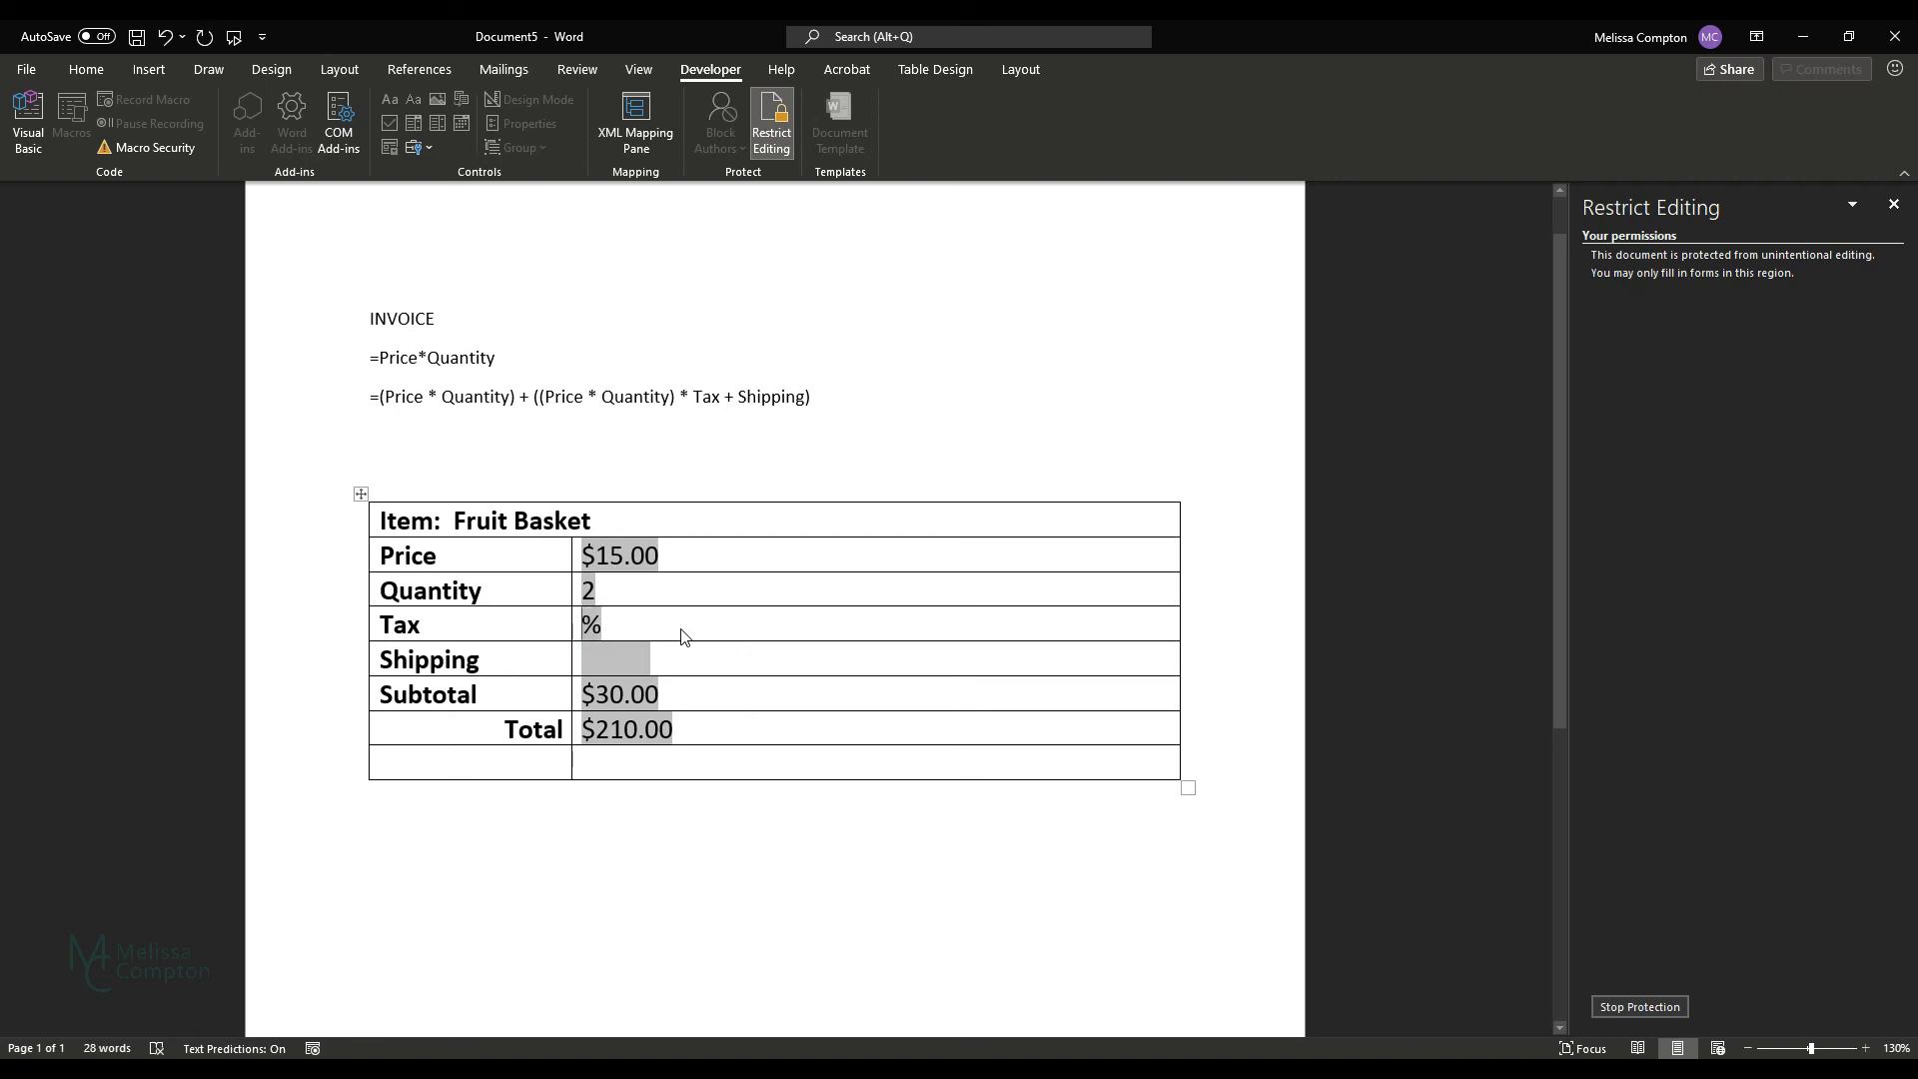
{"action": "type", "text": "6"}
{"action": "key", "text": "Tab"}
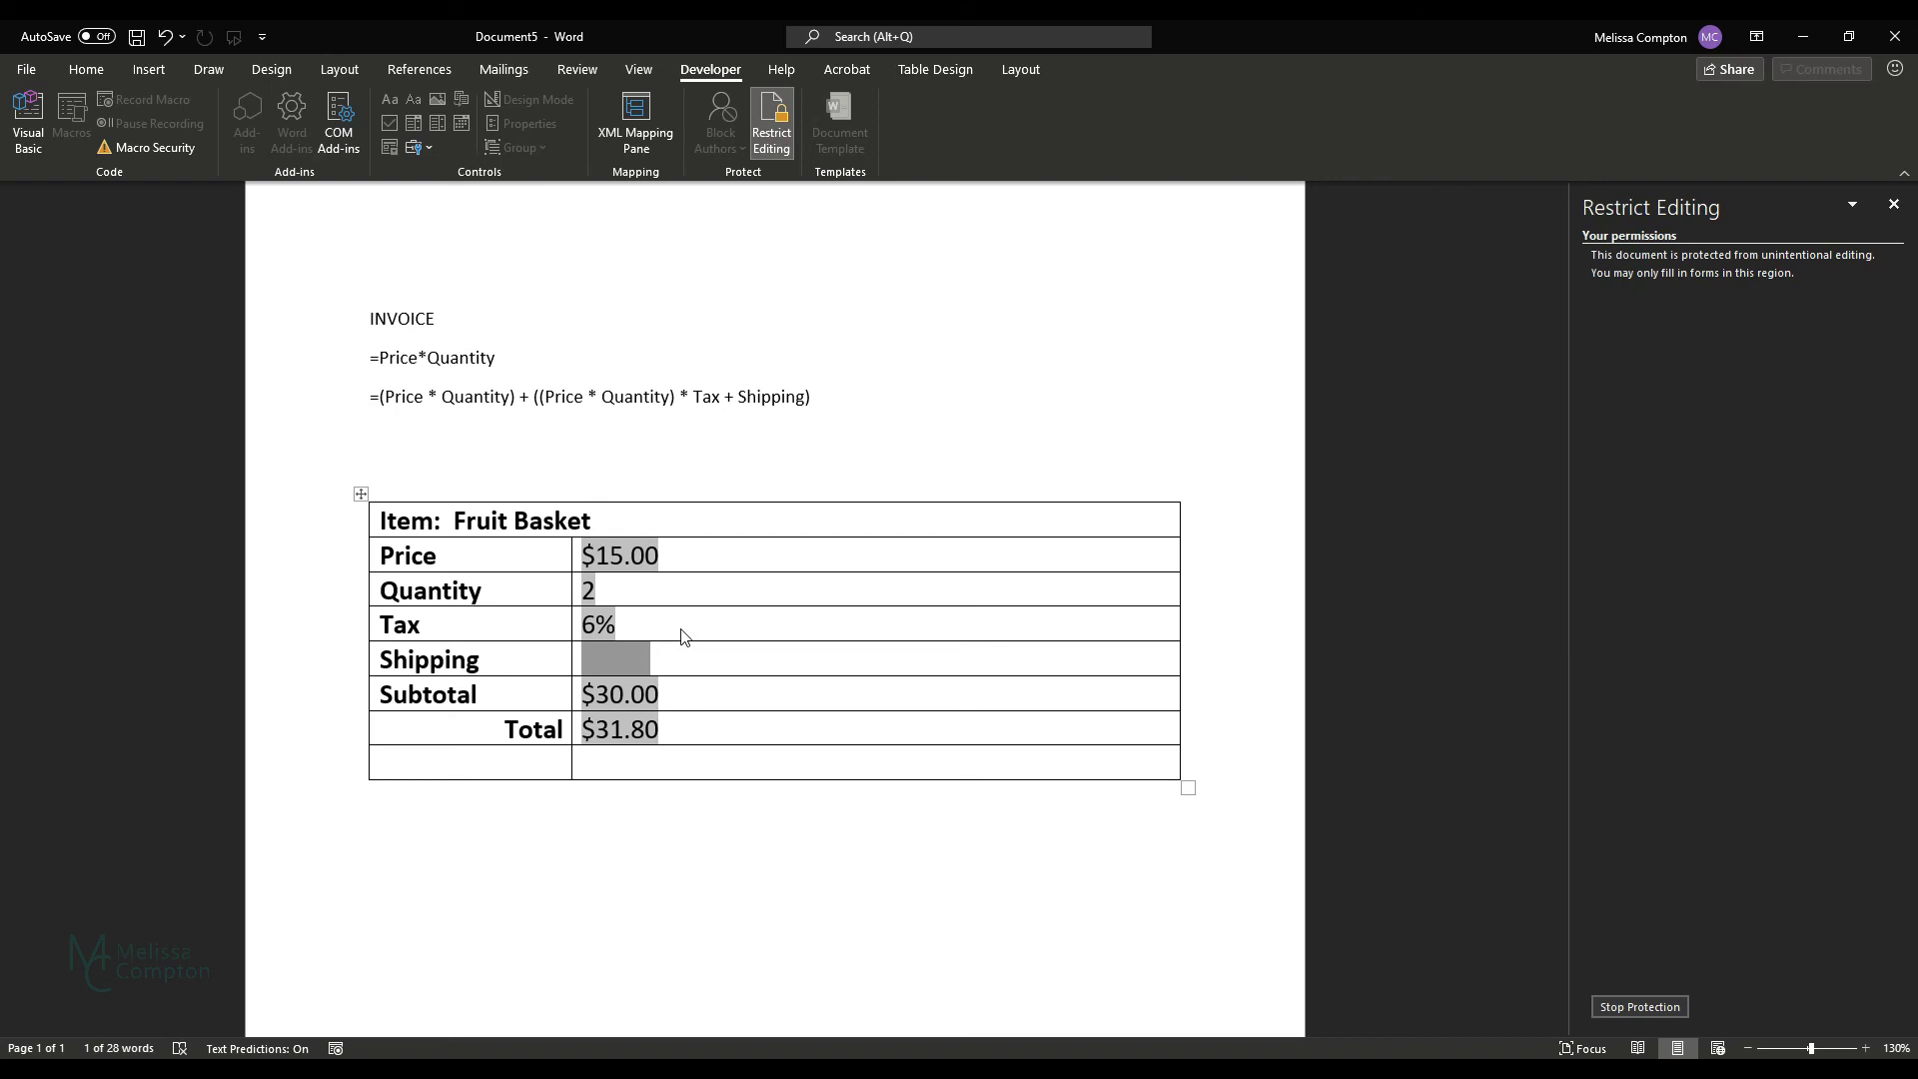
{"action": "type", "text": "10.00"}
{"action": "key", "text": "Tab"}
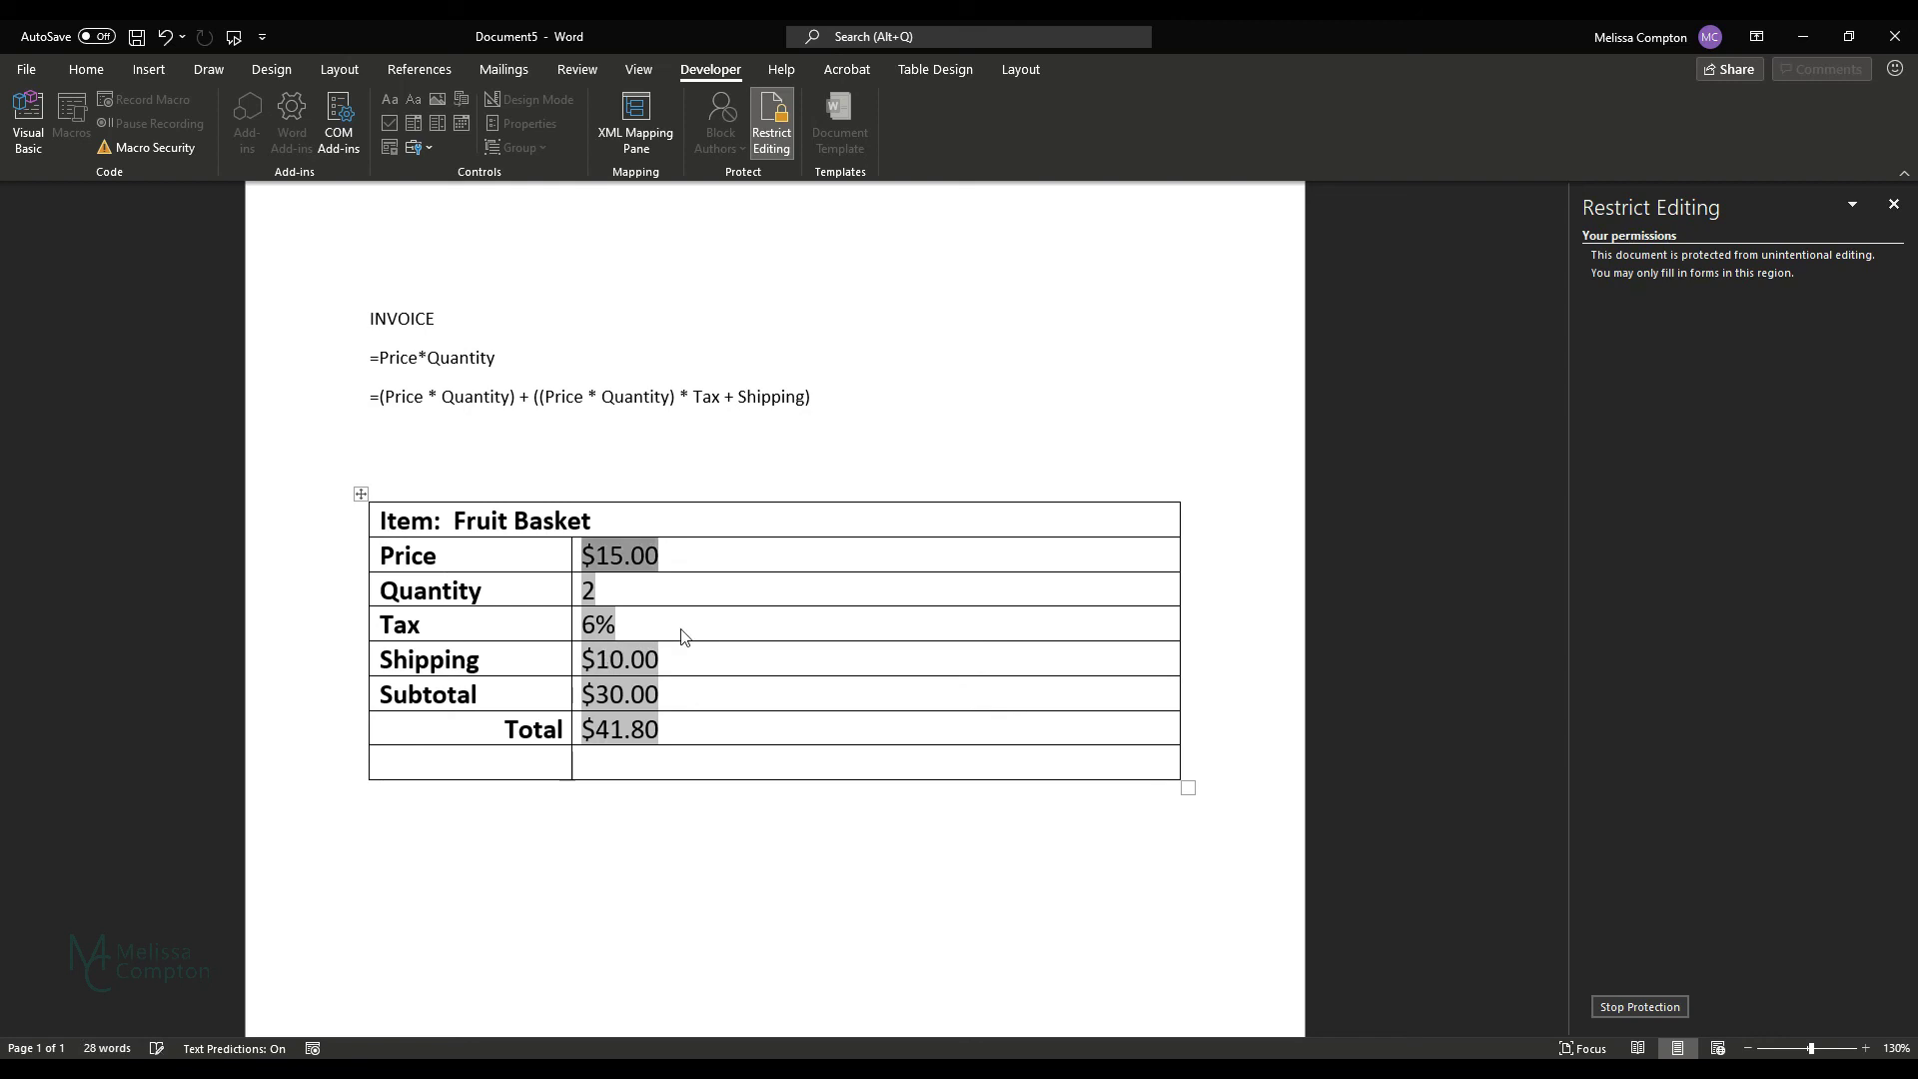